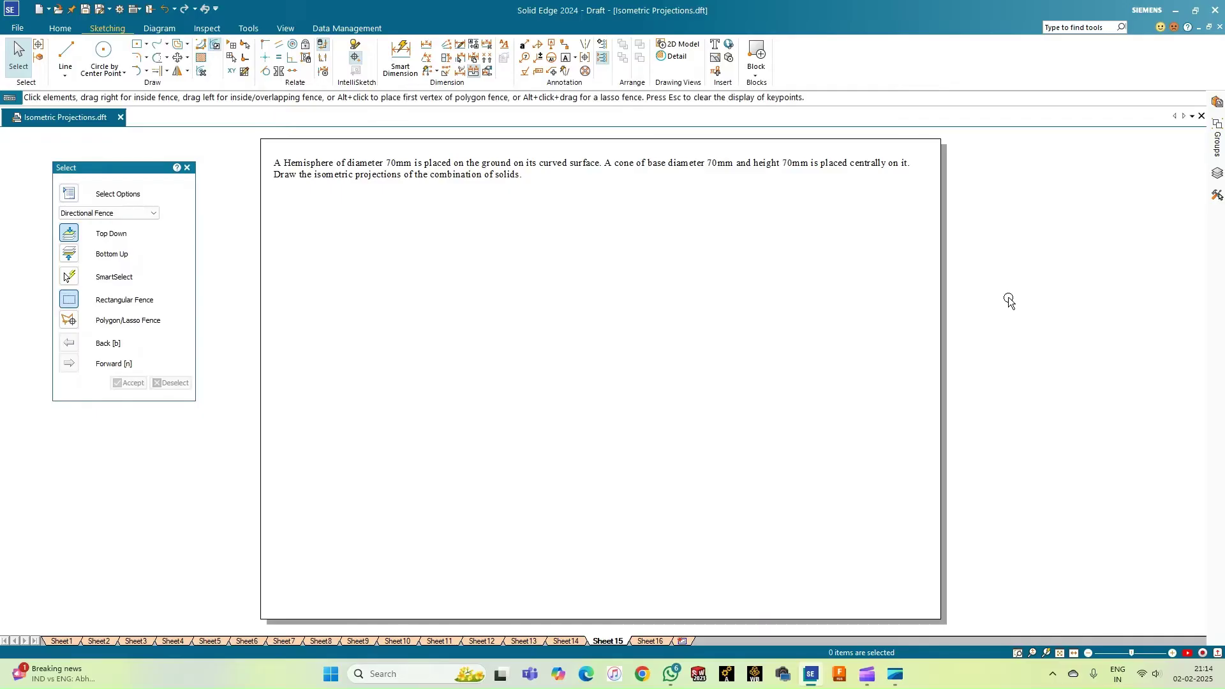
Draw a horizontal reference line across the sheet's left half with a line width of 0.18 mm.
{"action": "left_click", "coordinate": [67, 57]}
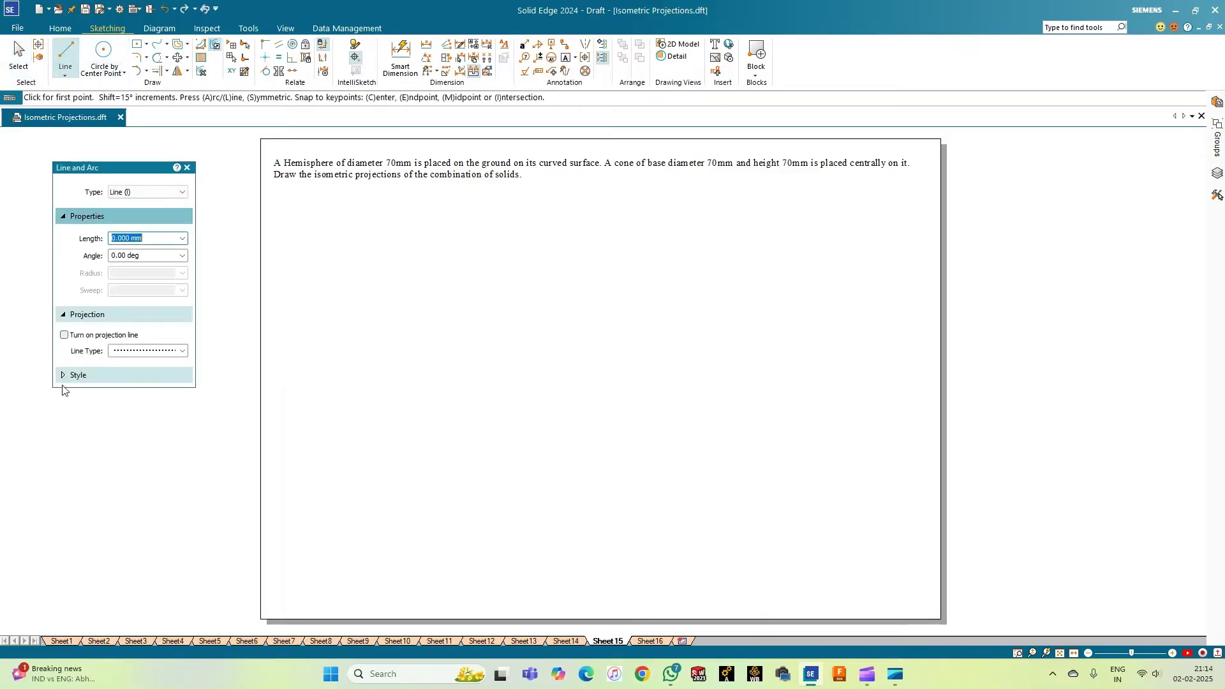
{"action": "left_click", "coordinate": [63, 377]}
{"action": "left_click", "coordinate": [183, 434]}
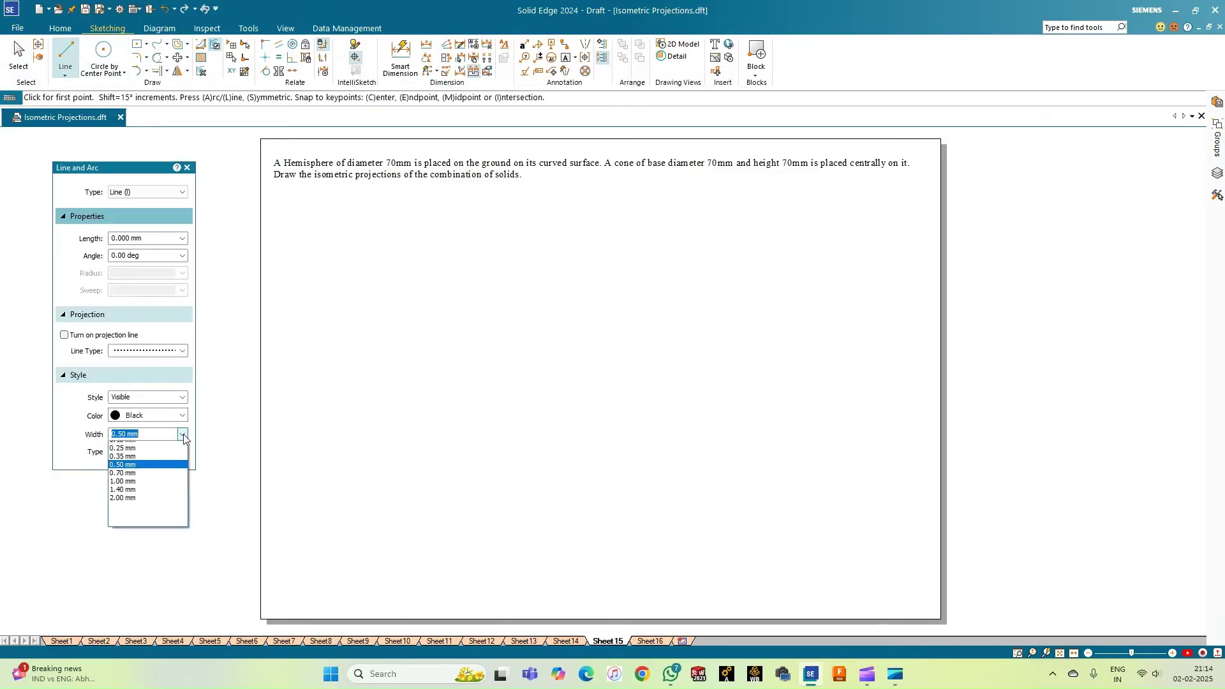
{"action": "left_click", "coordinate": [168, 454]}
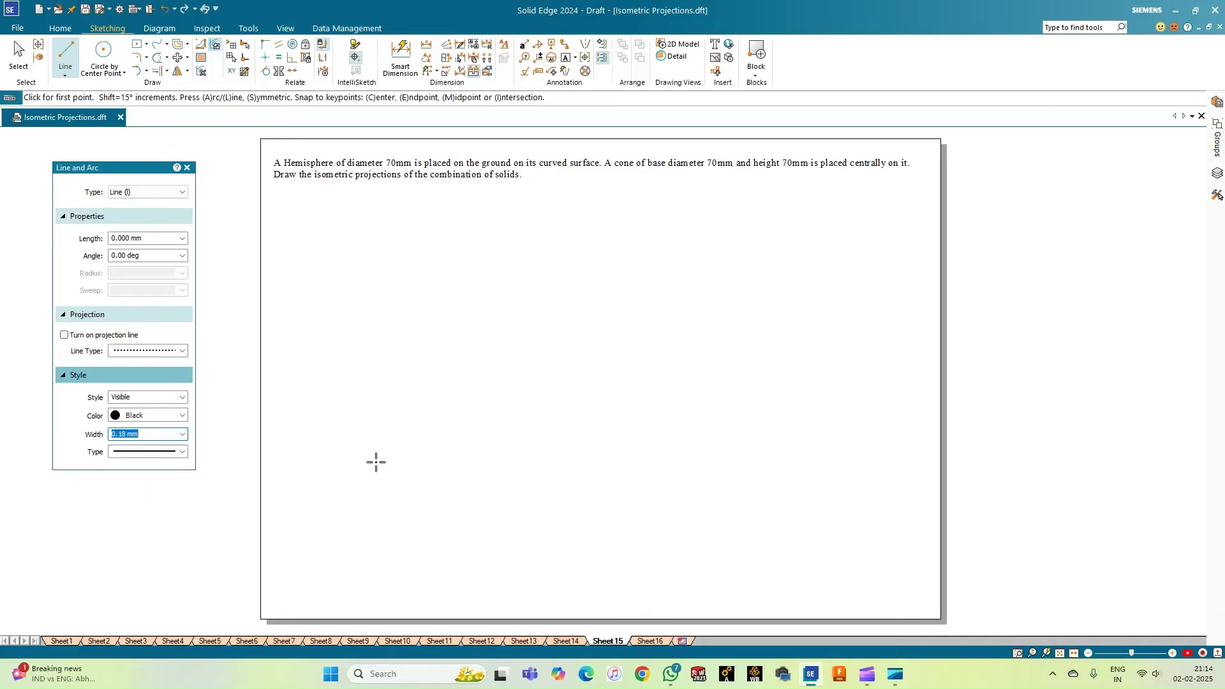
{"action": "left_click", "coordinate": [287, 415]}
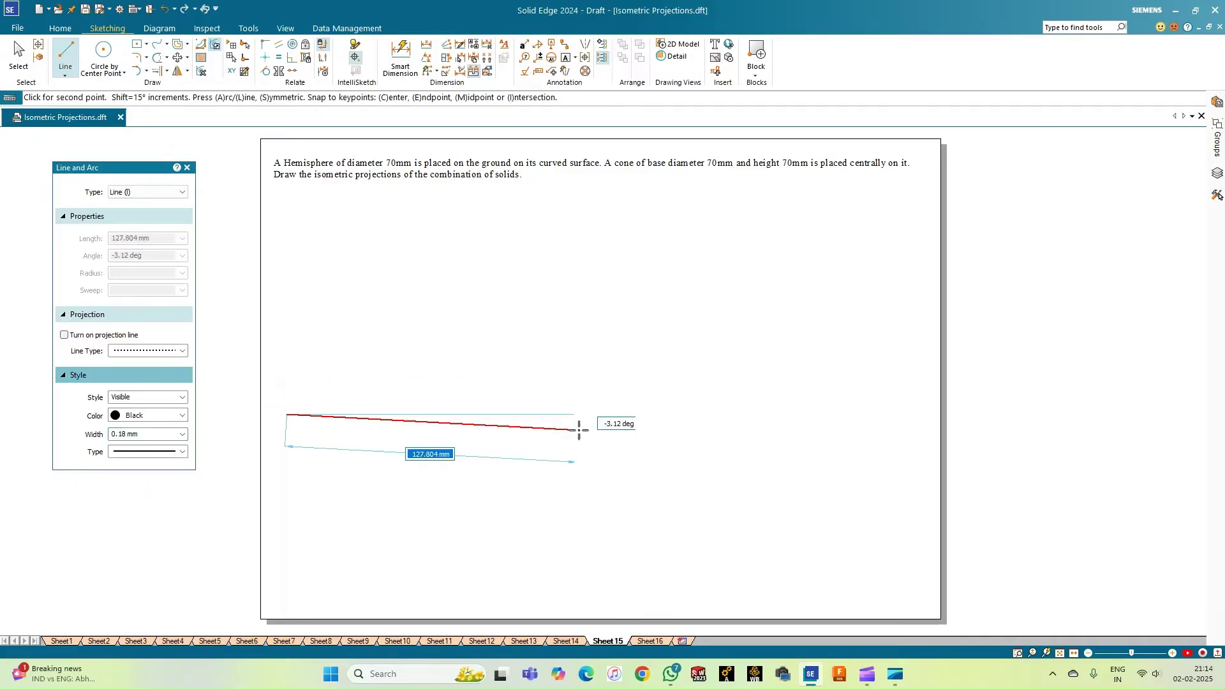
{"action": "left_click", "coordinate": [508, 415]}
{"action": "key", "text": "Escape"}
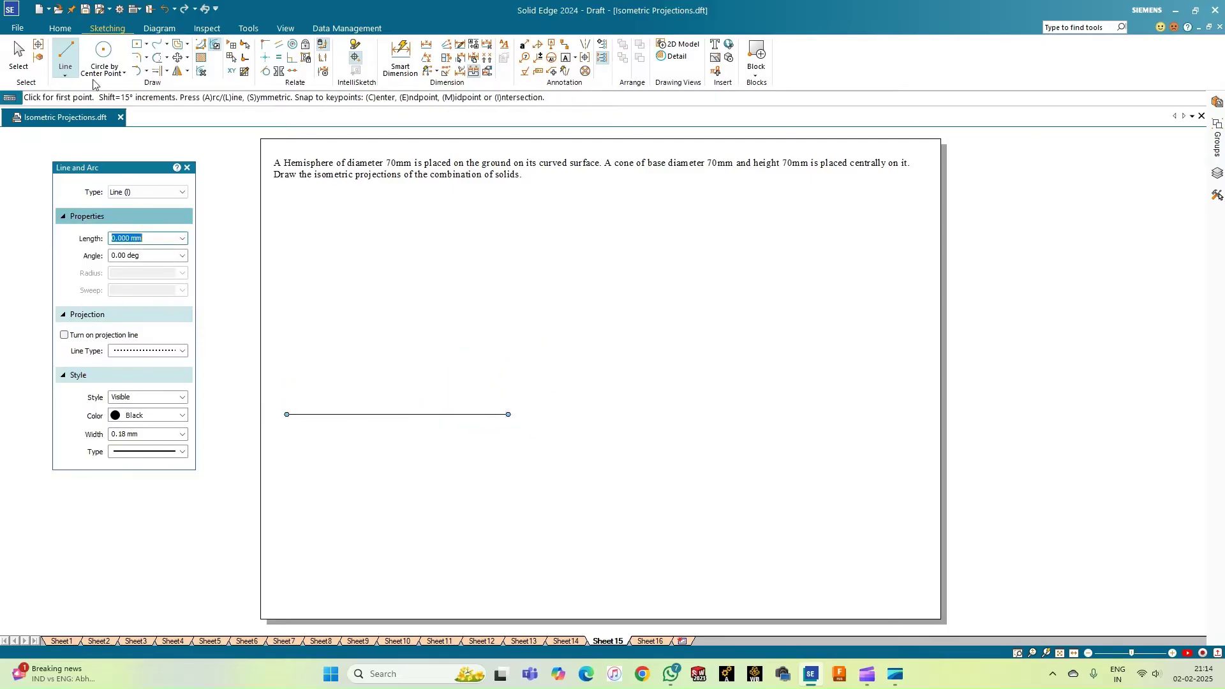
Draw a 70 mm diameter circle below the reference line with a line width of 0.50 mm.
{"action": "left_click", "coordinate": [102, 57]}
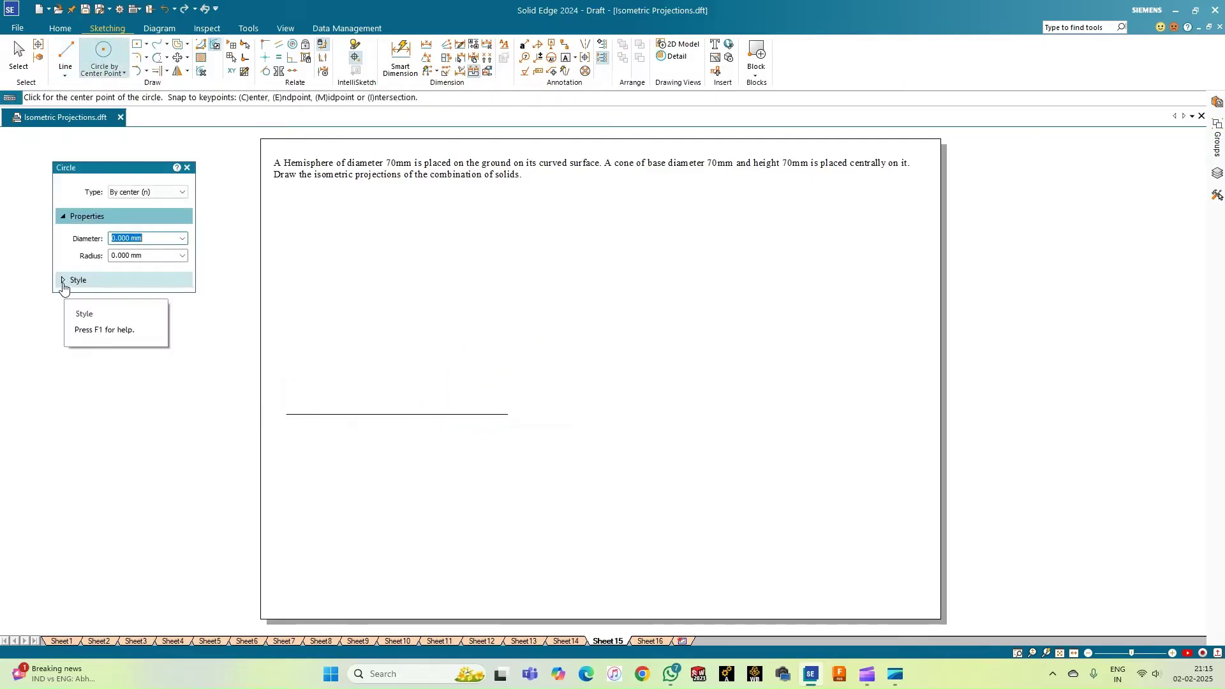
{"action": "left_click", "coordinate": [64, 281]}
{"action": "left_click", "coordinate": [136, 342]}
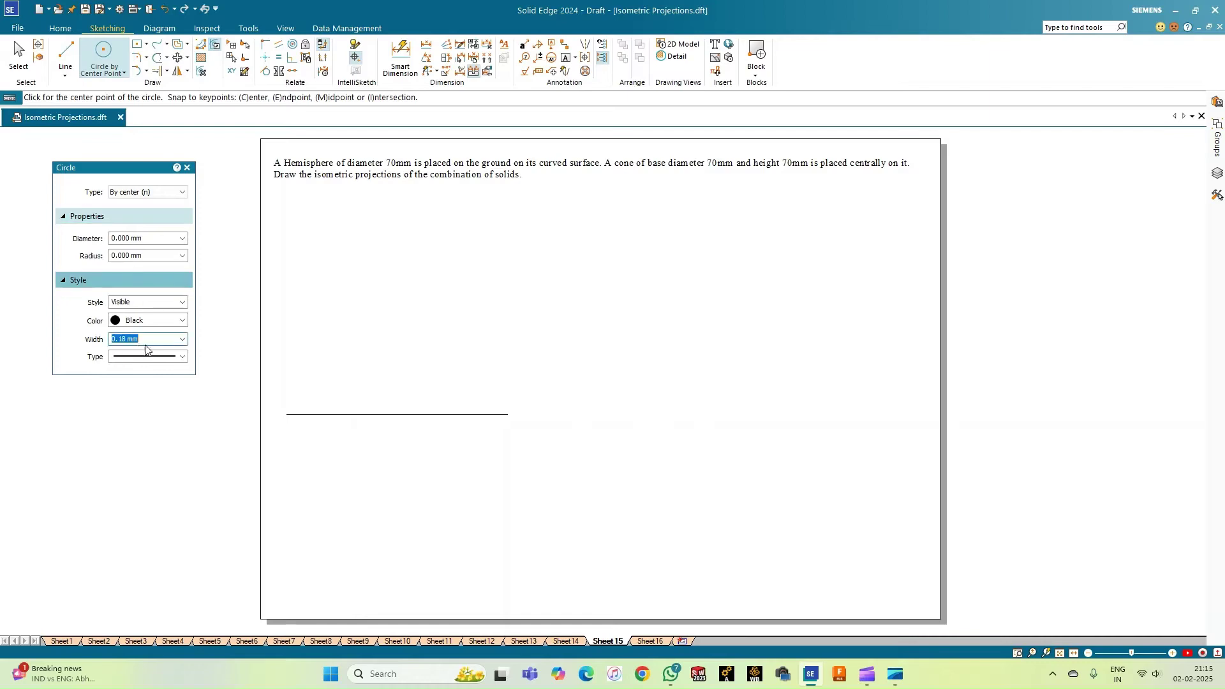
{"action": "left_click", "coordinate": [182, 340]}
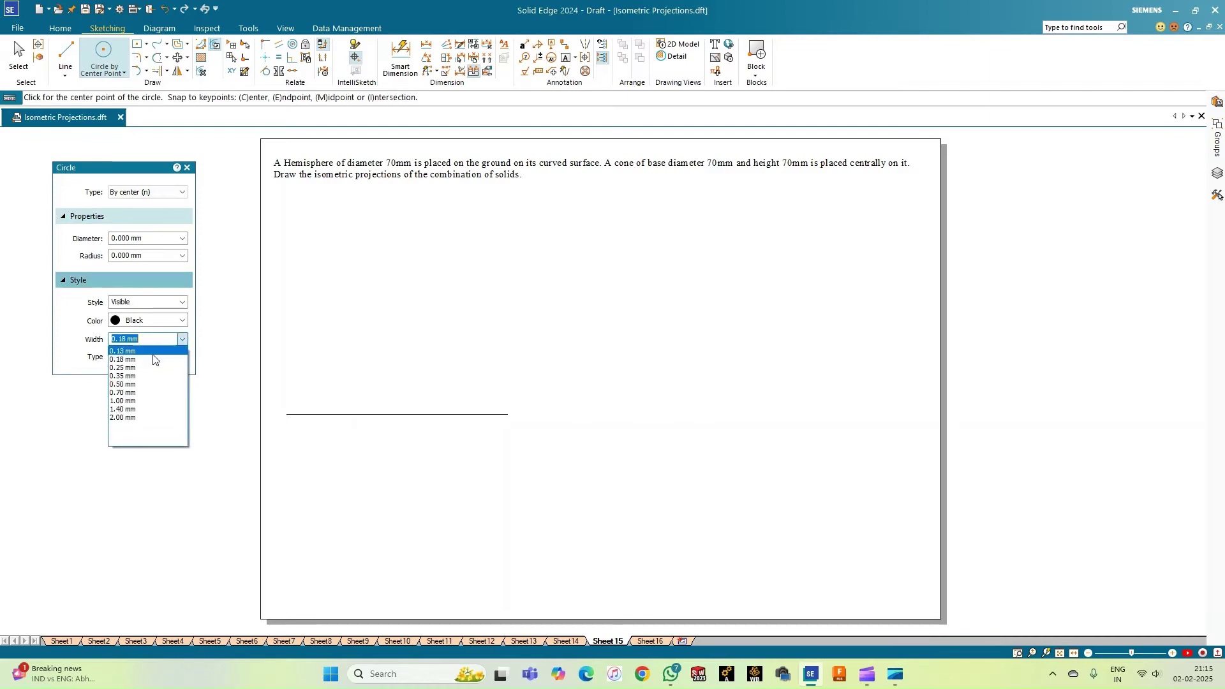
{"action": "left_click", "coordinate": [141, 385]}
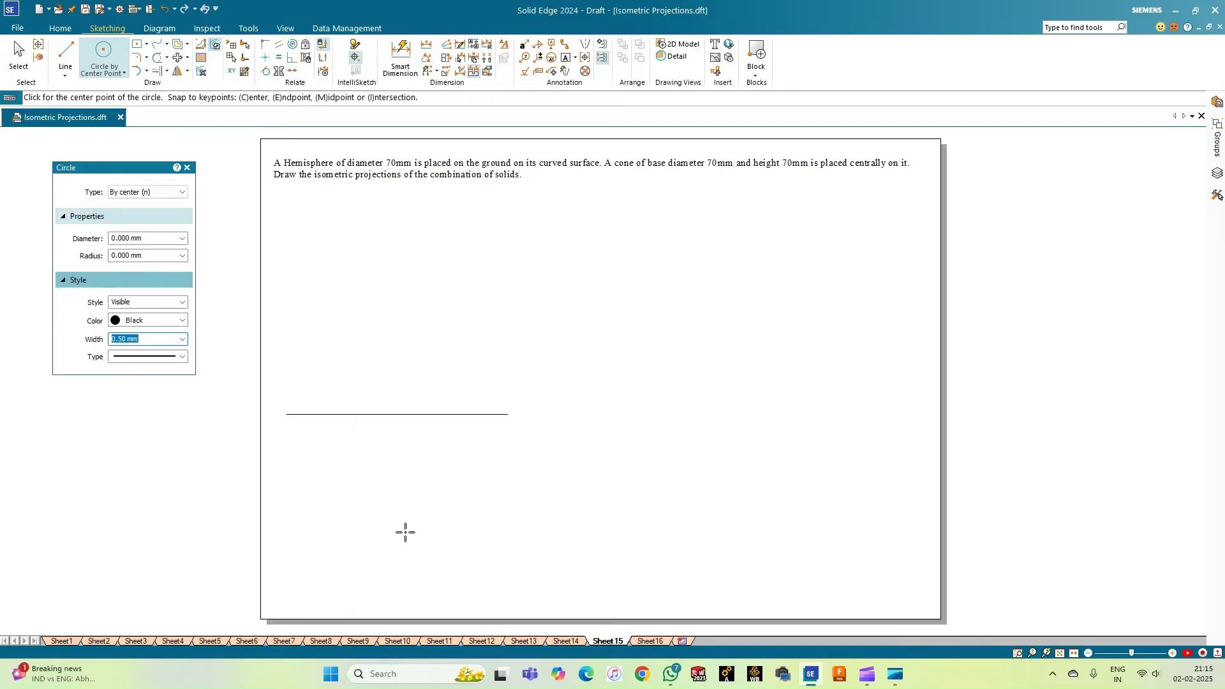
{"action": "left_click", "coordinate": [400, 537]}
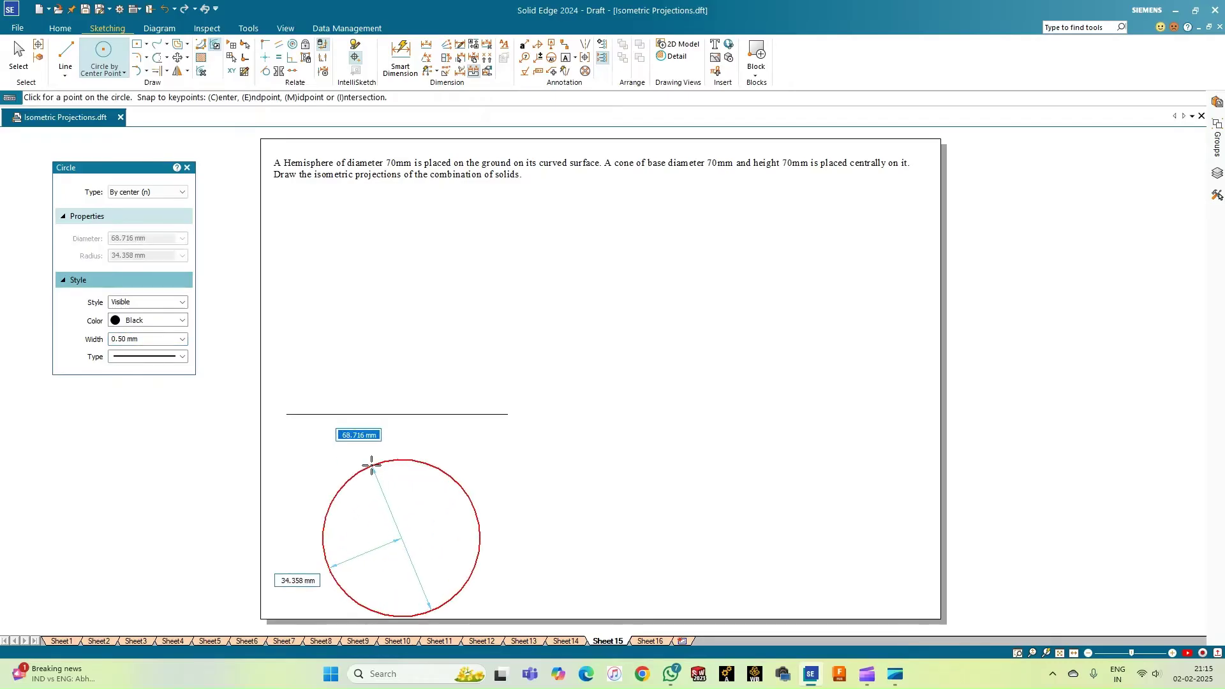
{"action": "type", "text": "70"}
{"action": "key", "text": "Return"}
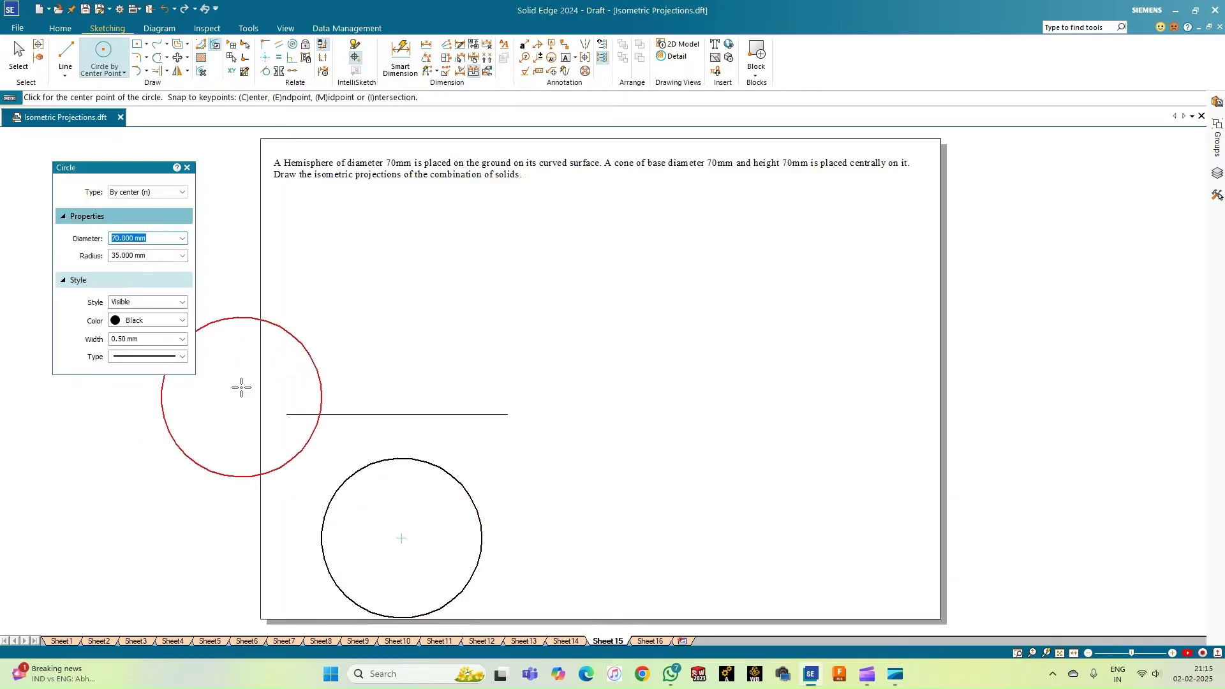
{"action": "key", "text": "Escape"}
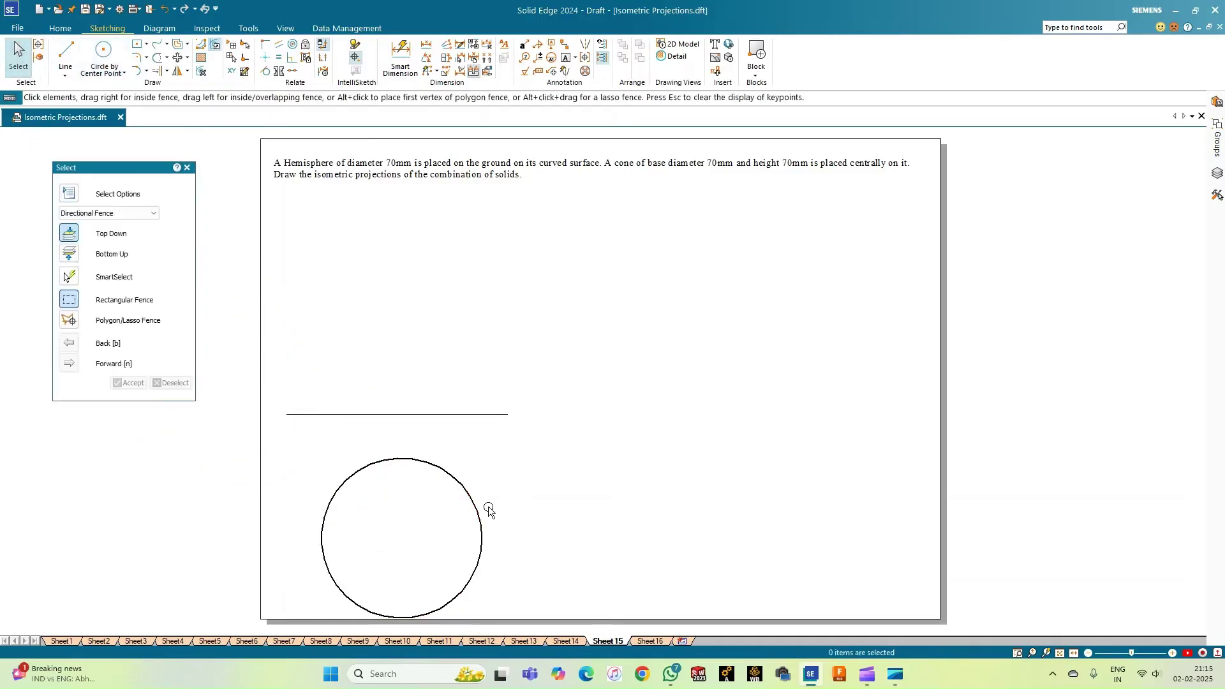
Move the circle, without copying it, about 7.5 mm left and 7.5 mm up toward the reference line.
{"action": "left_click", "coordinate": [467, 488]}
{"action": "left_click", "coordinate": [481, 443]}
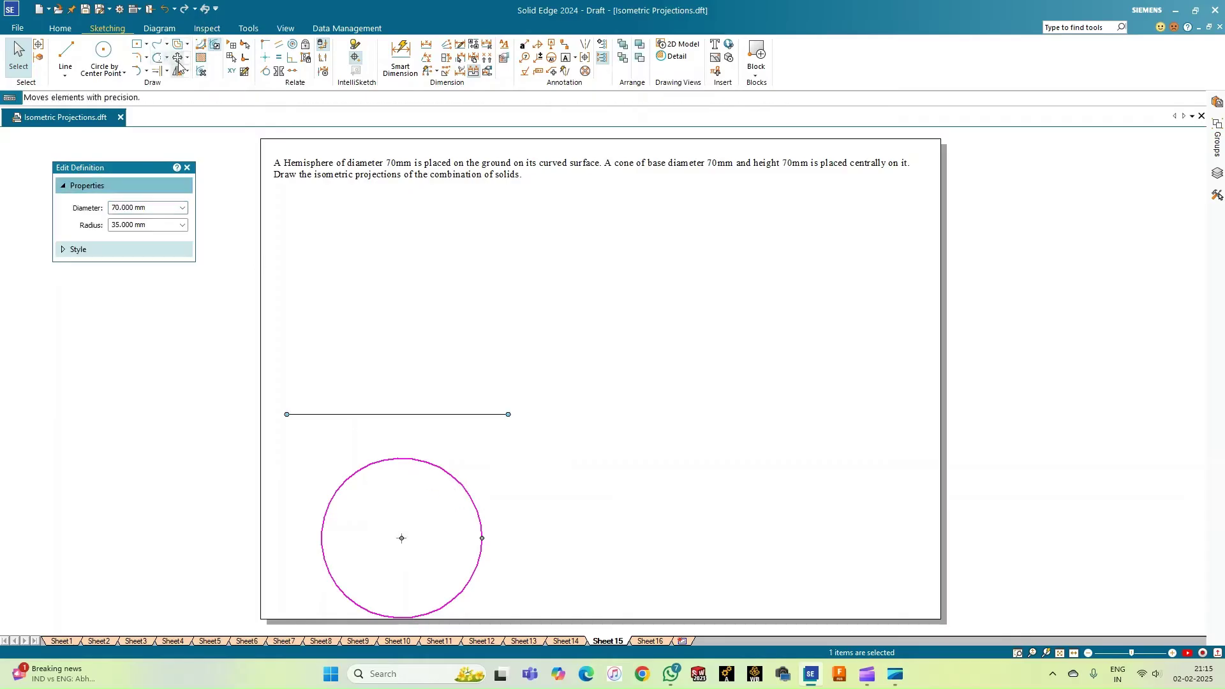
{"action": "left_click", "coordinate": [69, 192]}
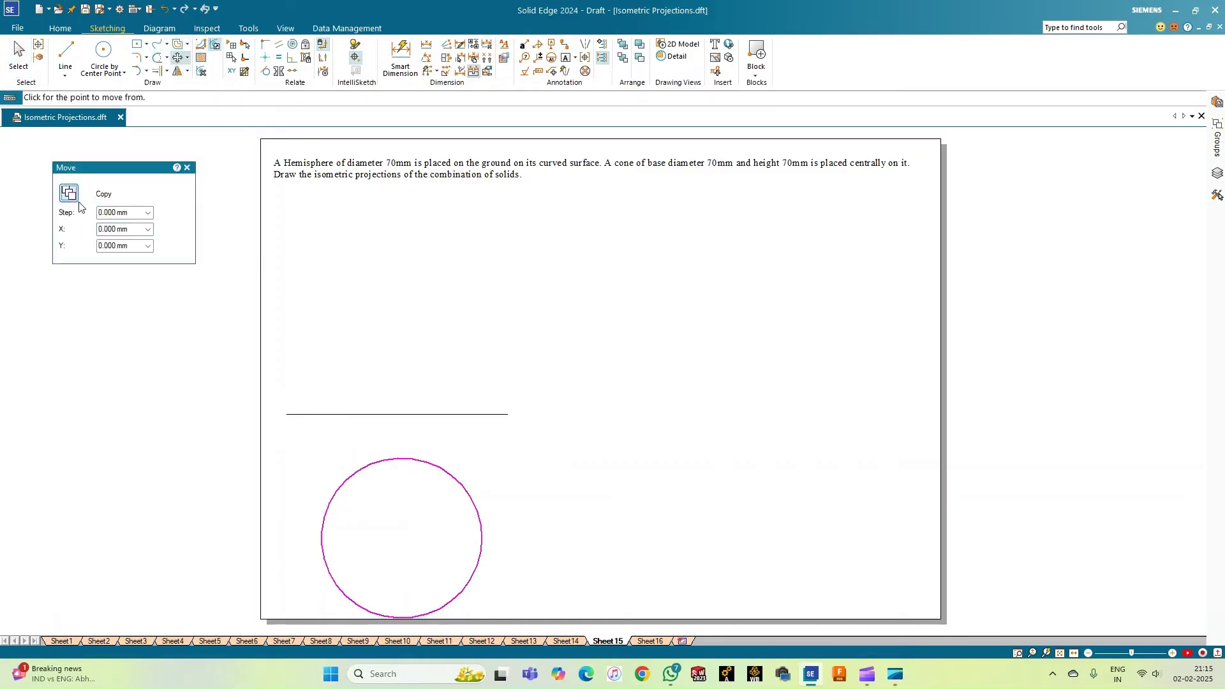
{"action": "left_click", "coordinate": [404, 541]}
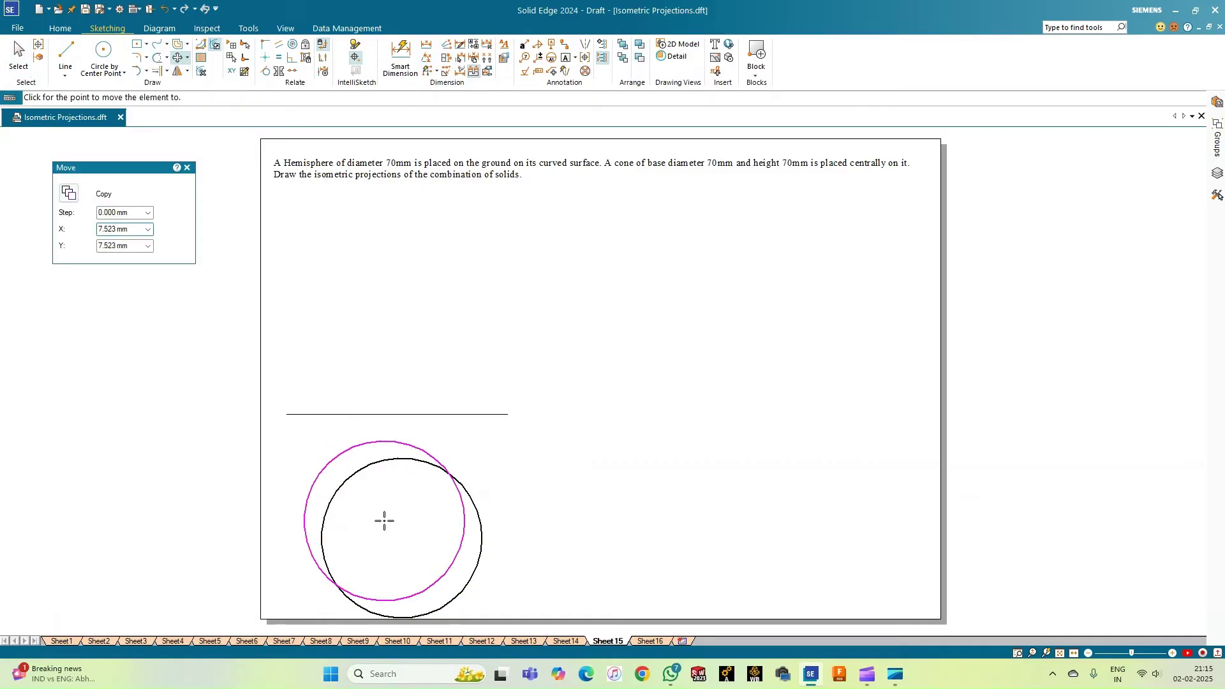
{"action": "left_click", "coordinate": [384, 521]}
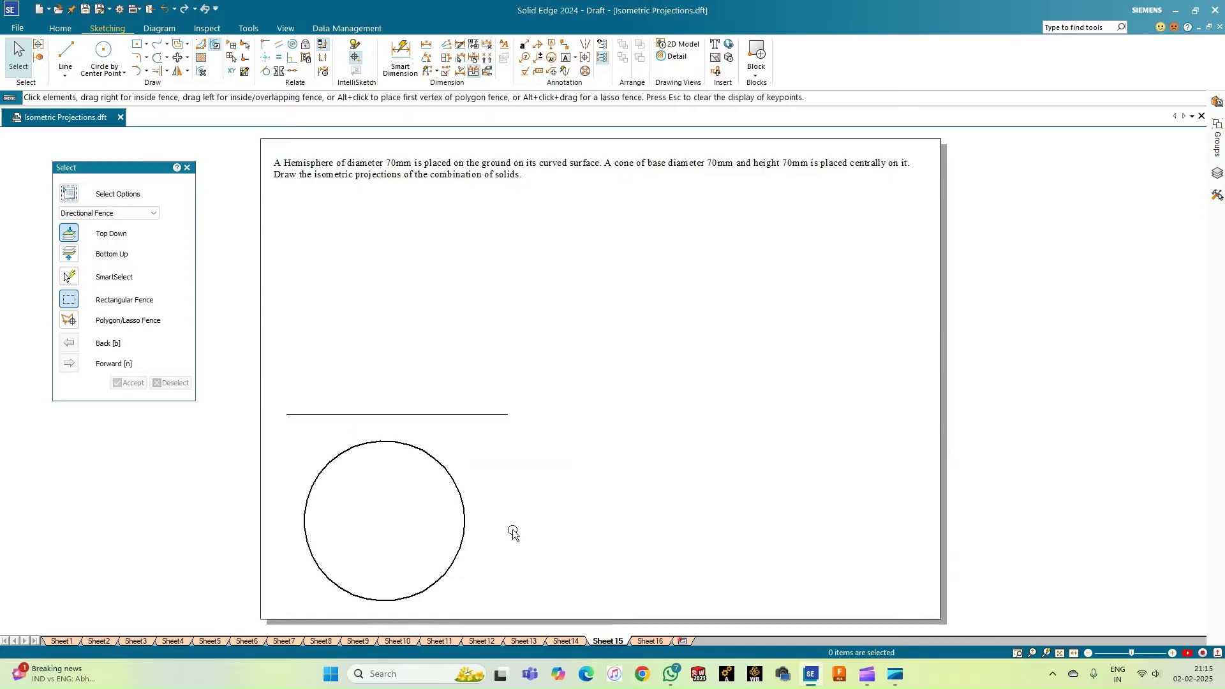
Draw the circle's horizontal diameter from its left to its right quadrant with a line width of 0.13 mm.
{"action": "left_click", "coordinate": [70, 57]}
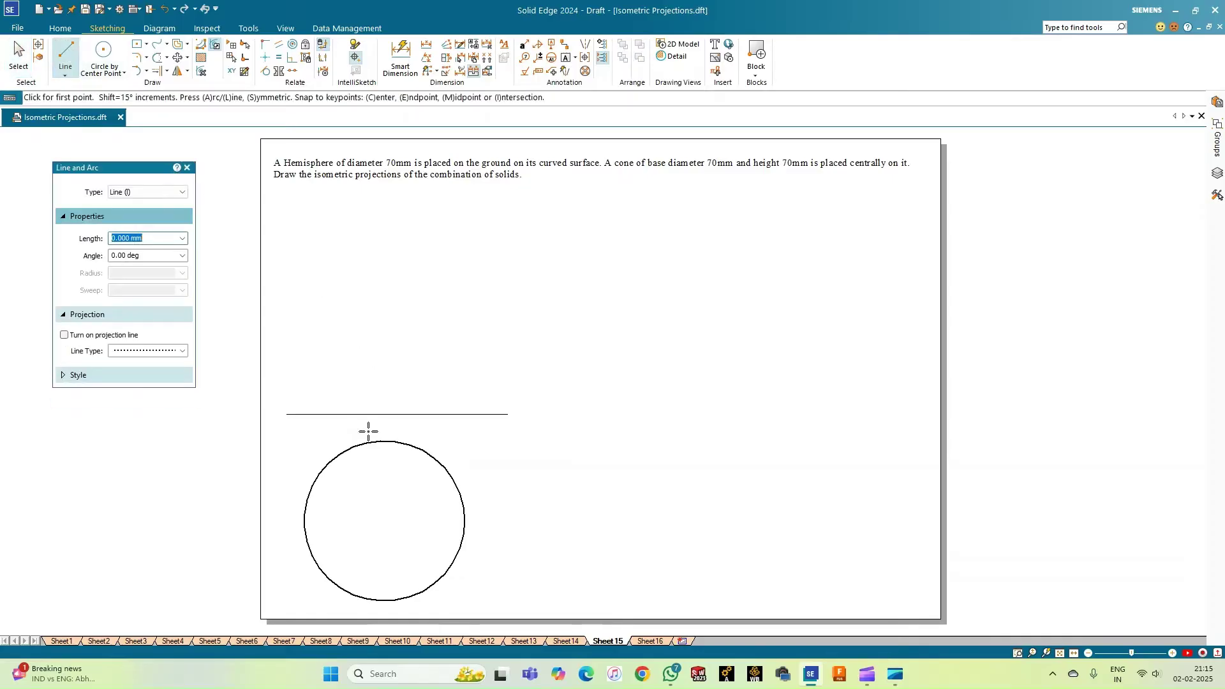
{"action": "left_click", "coordinate": [67, 376]}
{"action": "left_click", "coordinate": [182, 435]}
{"action": "left_click", "coordinate": [158, 446]}
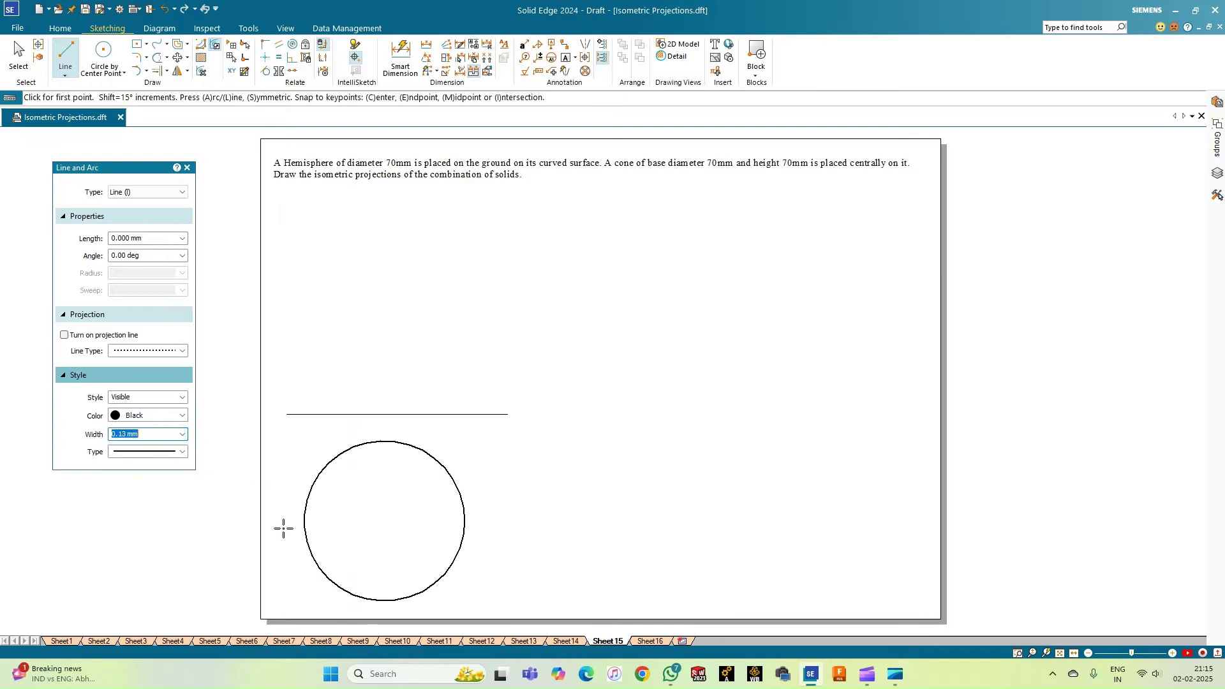
{"action": "left_click", "coordinate": [304, 521]}
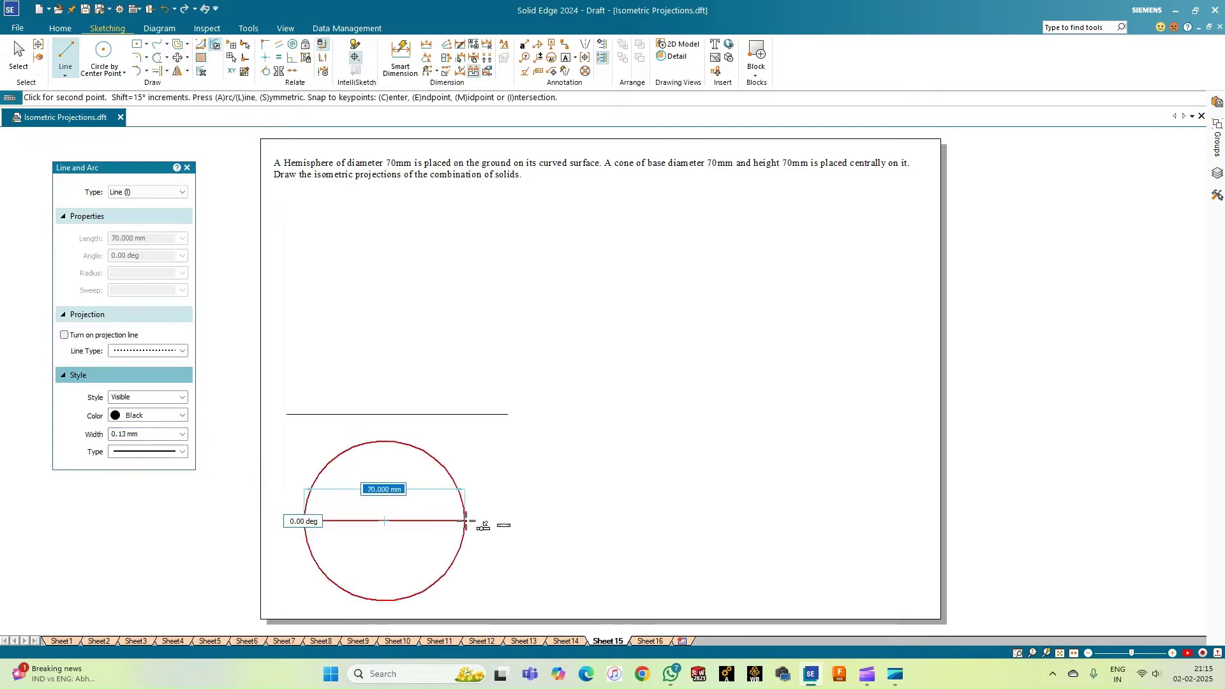
{"action": "left_click", "coordinate": [464, 521]}
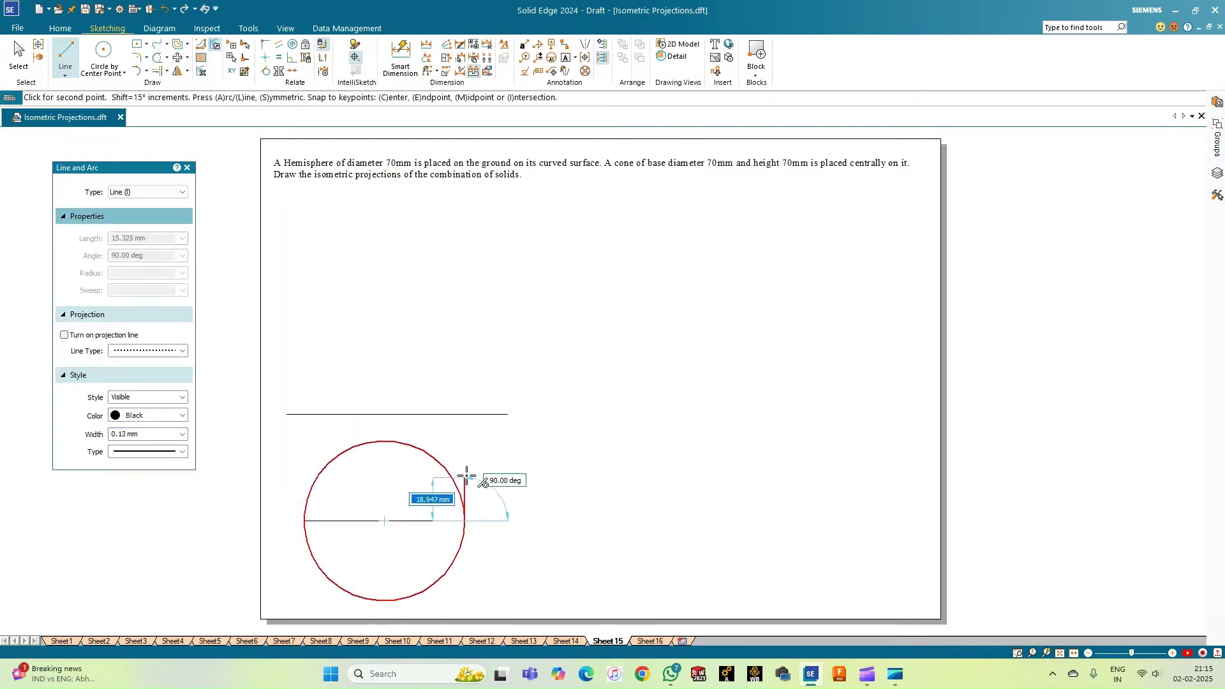
Draw vertical projection lines from the diameter's right end, left end and centre up to the reference line.
{"action": "left_click", "coordinate": [464, 415]}
{"action": "right_click", "coordinate": [492, 457]}
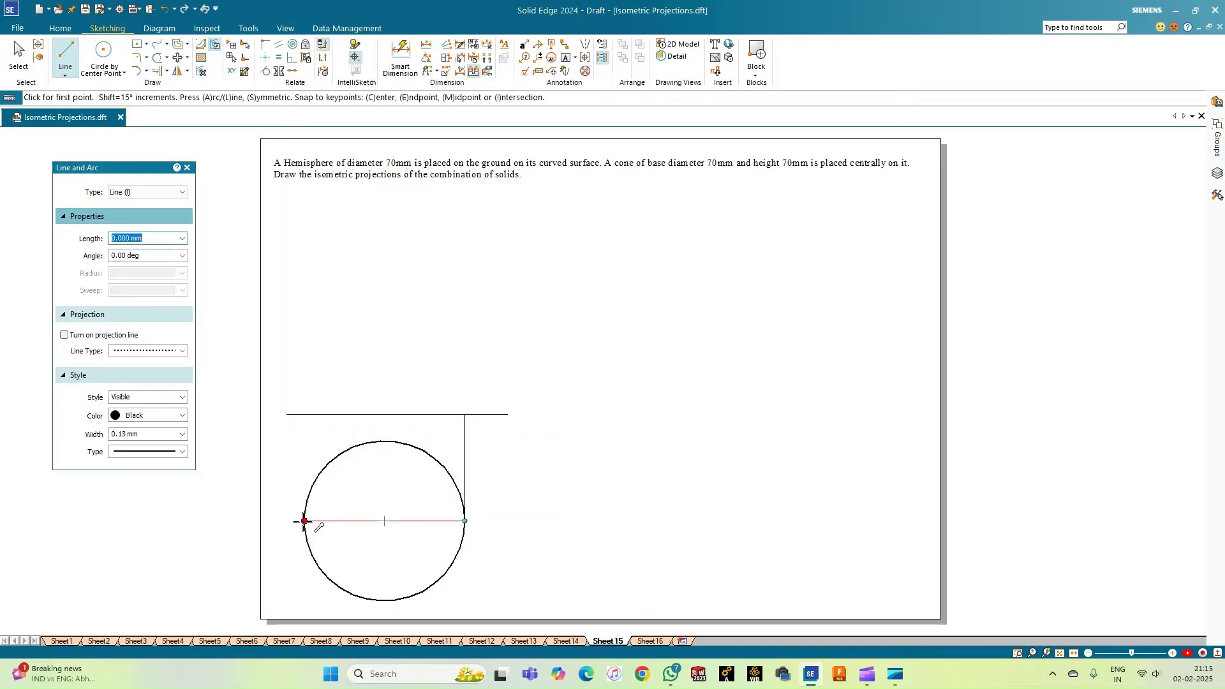
{"action": "left_click", "coordinate": [302, 521]}
{"action": "left_click", "coordinate": [332, 424]}
{"action": "right_click", "coordinate": [344, 427]}
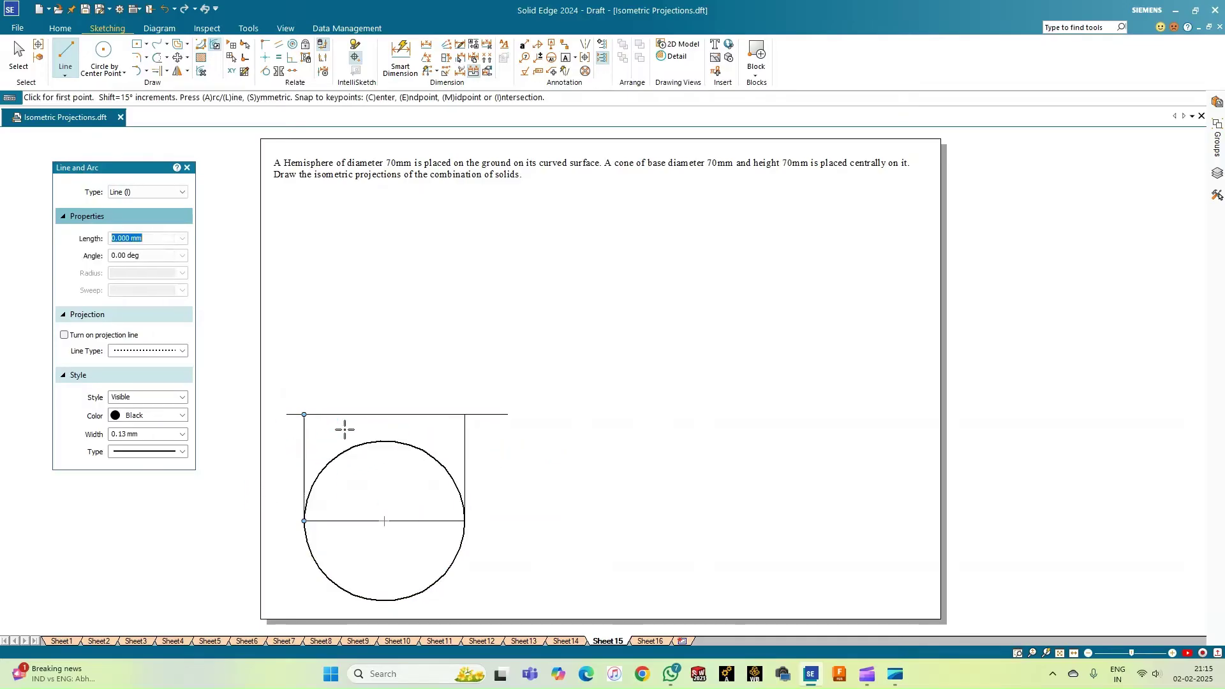
{"action": "left_click", "coordinate": [383, 521]}
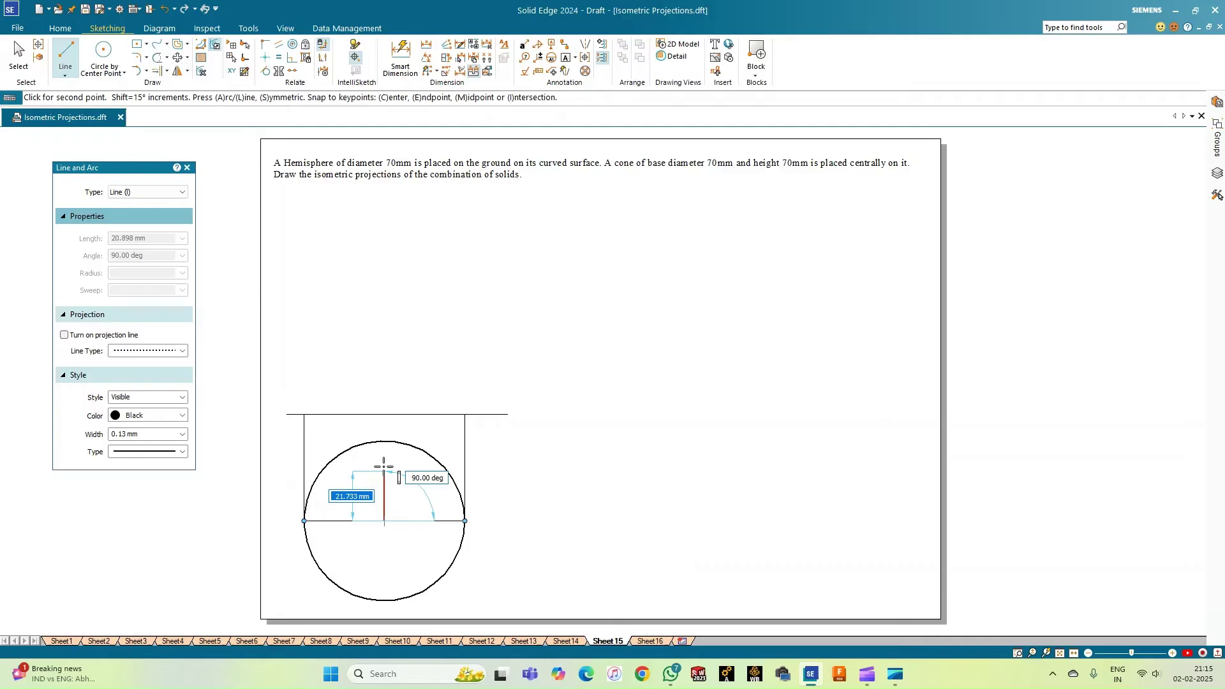
{"action": "left_click", "coordinate": [384, 415]}
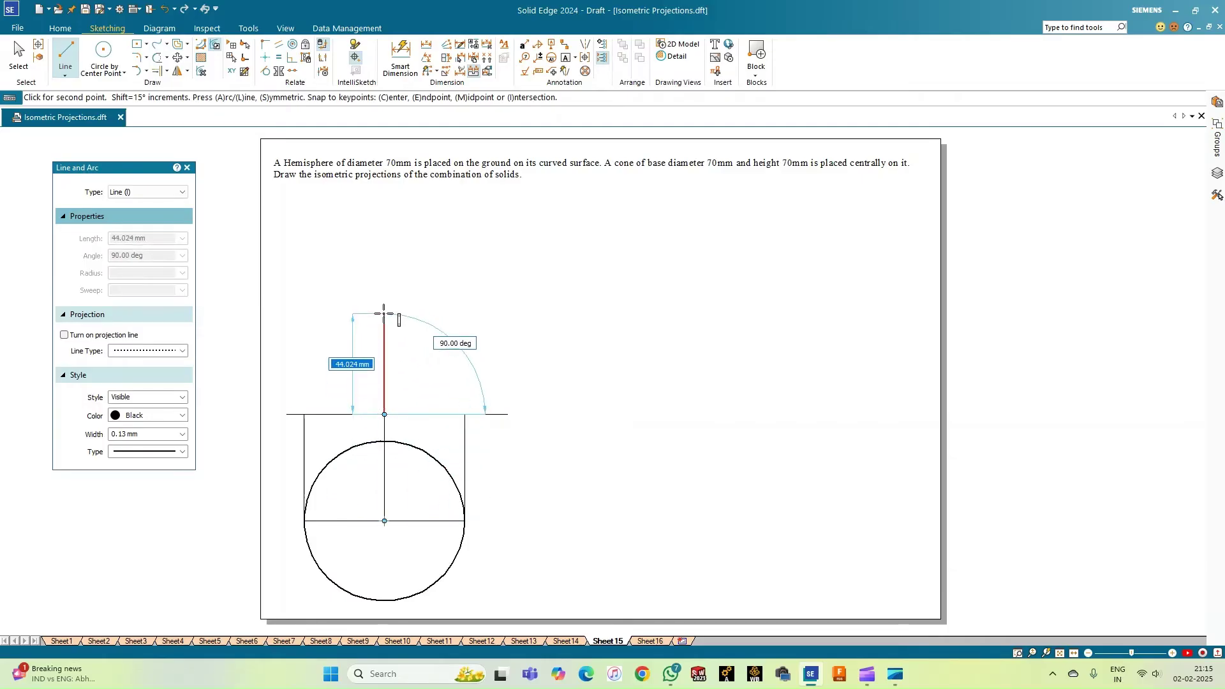
Draw a 35 mm vertical axis segment in dash-dot line type upward from the reference line at the circle's centre.
{"action": "left_click", "coordinate": [182, 452]}
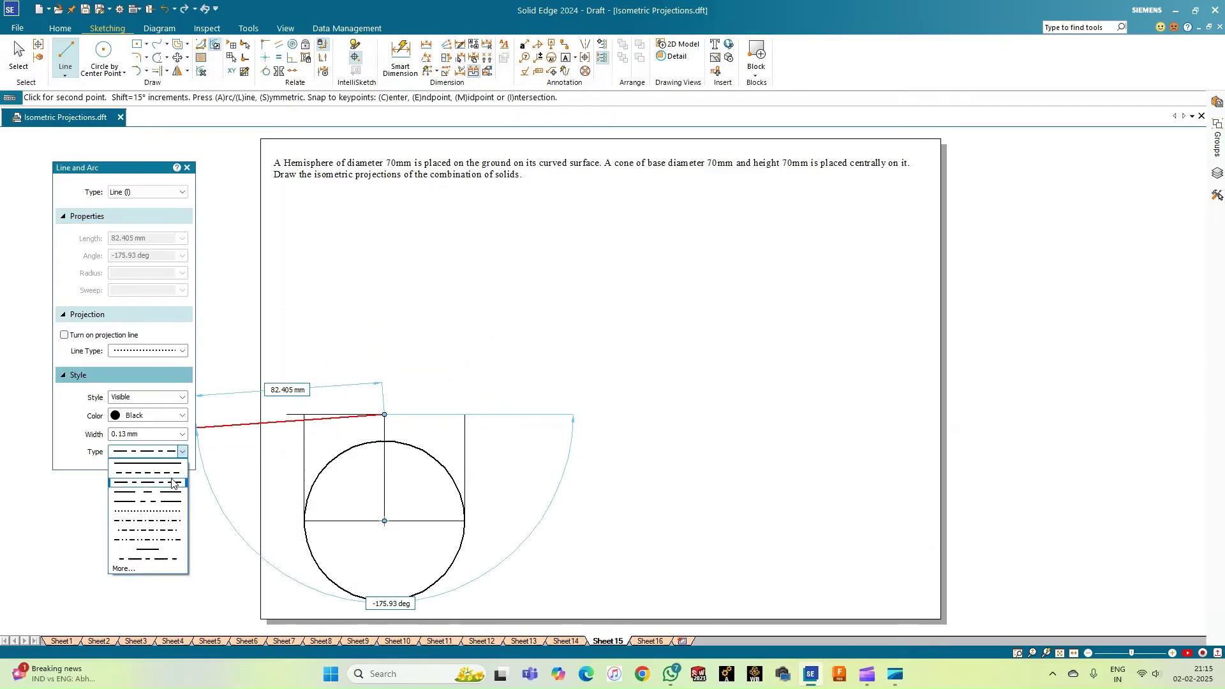
{"action": "left_click", "coordinate": [172, 483]}
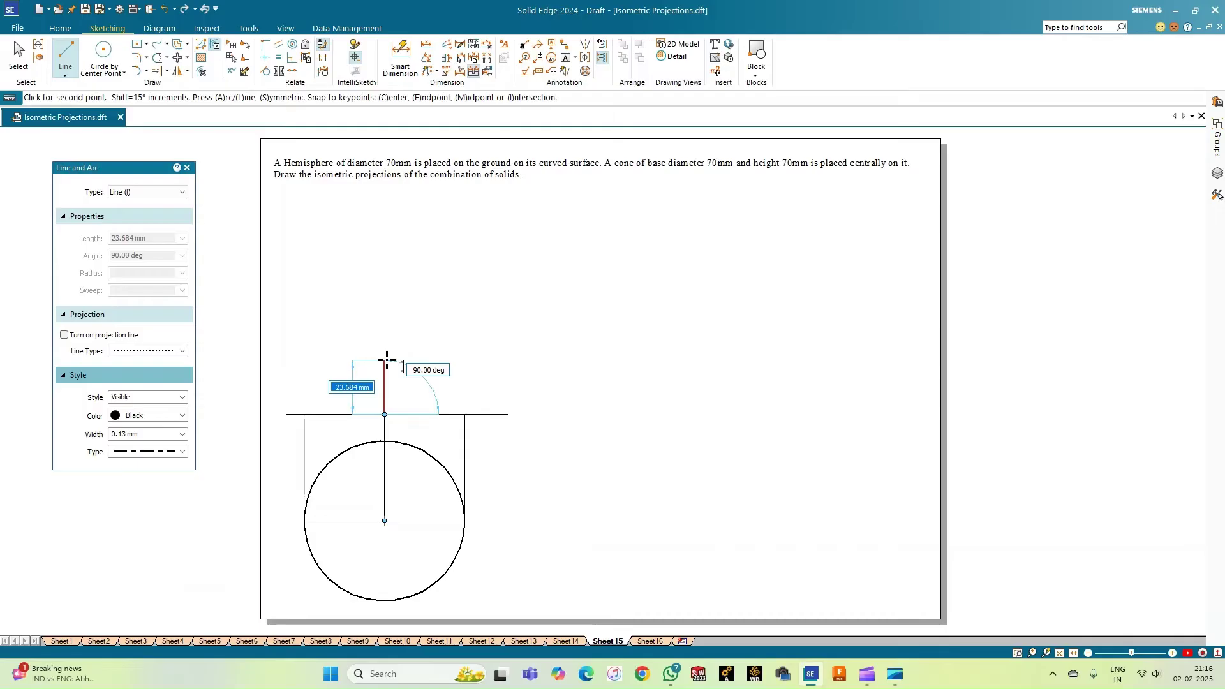
{"action": "type", "text": "35"}
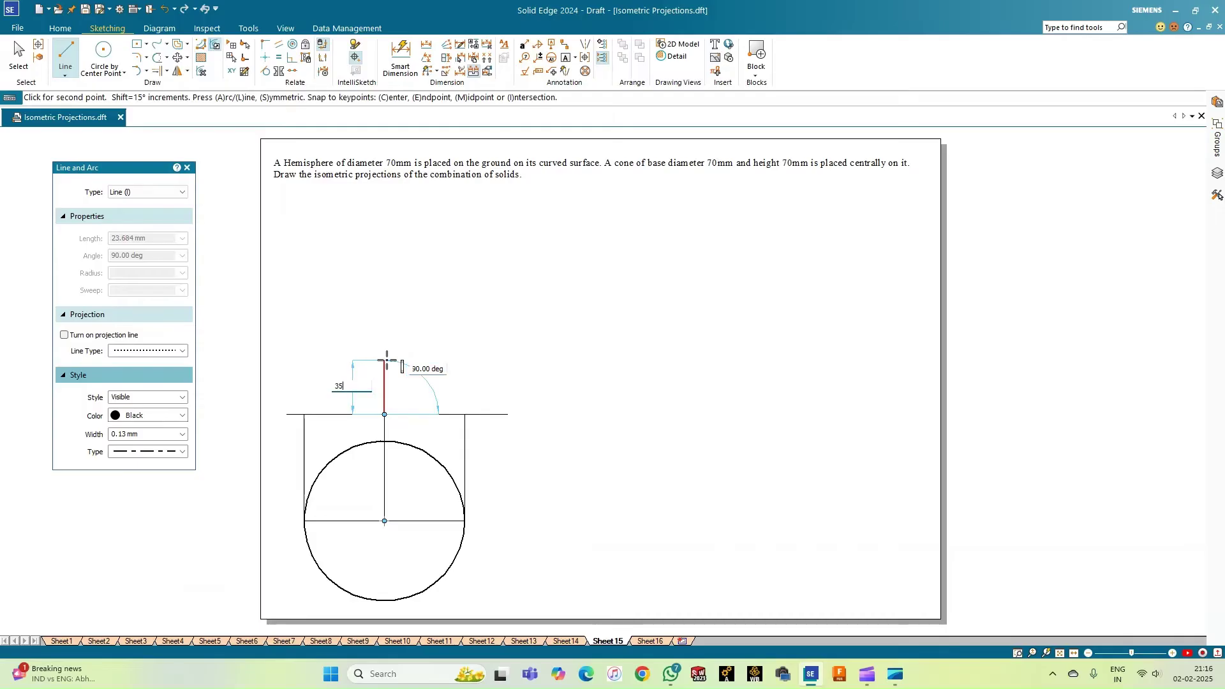
{"action": "key", "text": "Tab"}
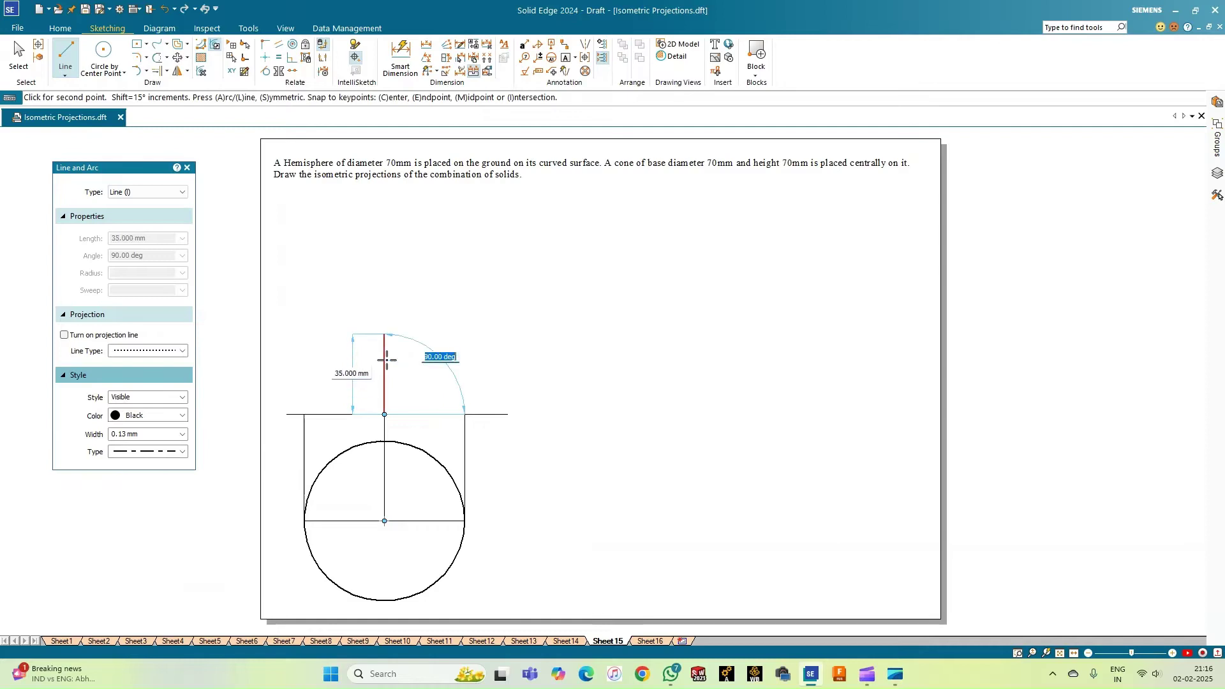
{"action": "key", "text": "Return"}
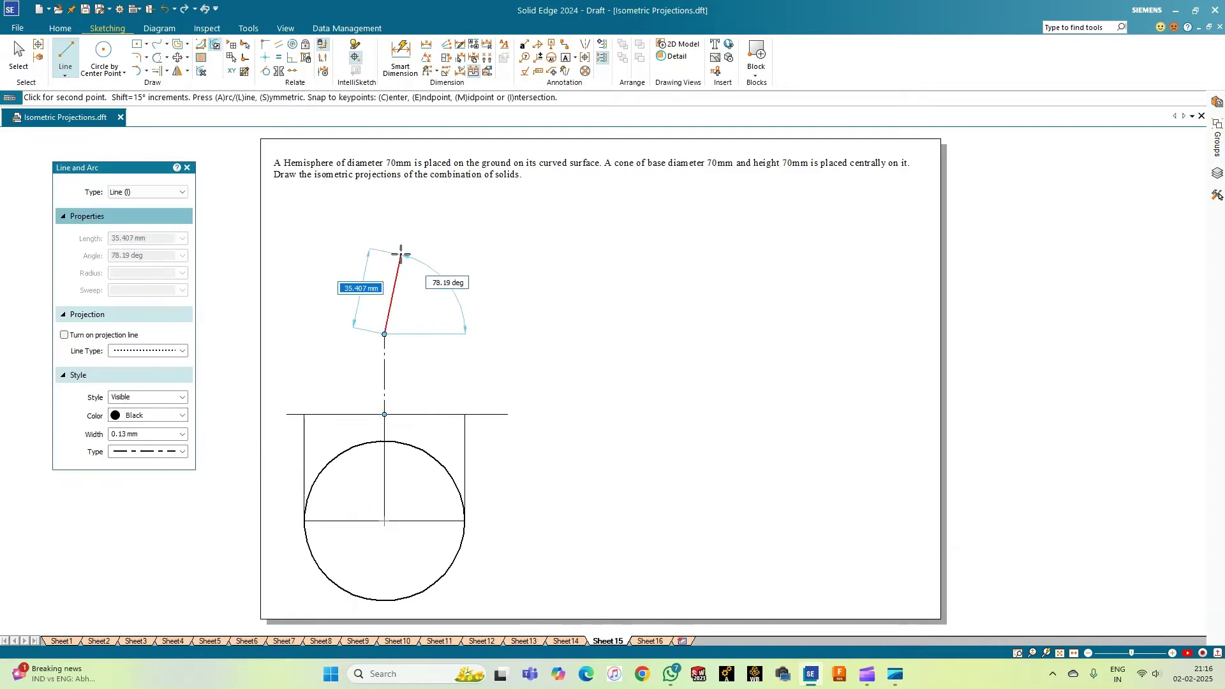
Continue the dash-dot axis vertically upward with a 70 mm segment for the cone's height.
{"action": "type", "text": "7"}
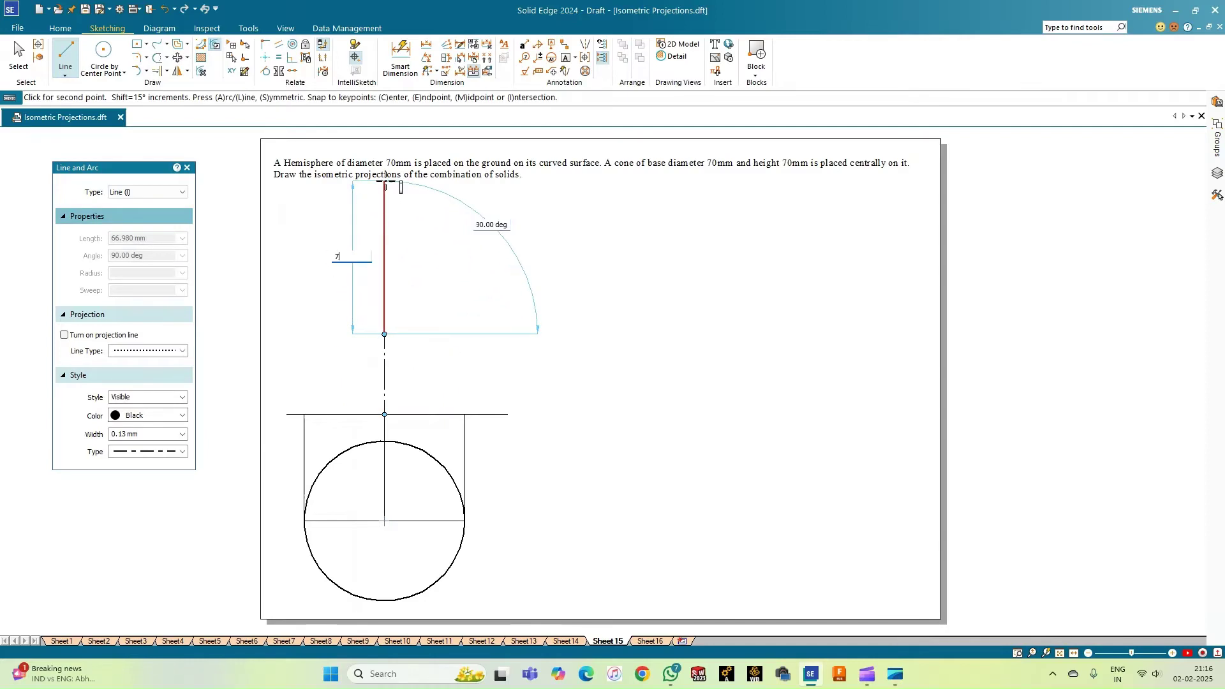
{"action": "type", "text": "0"}
{"action": "key", "text": "Return"}
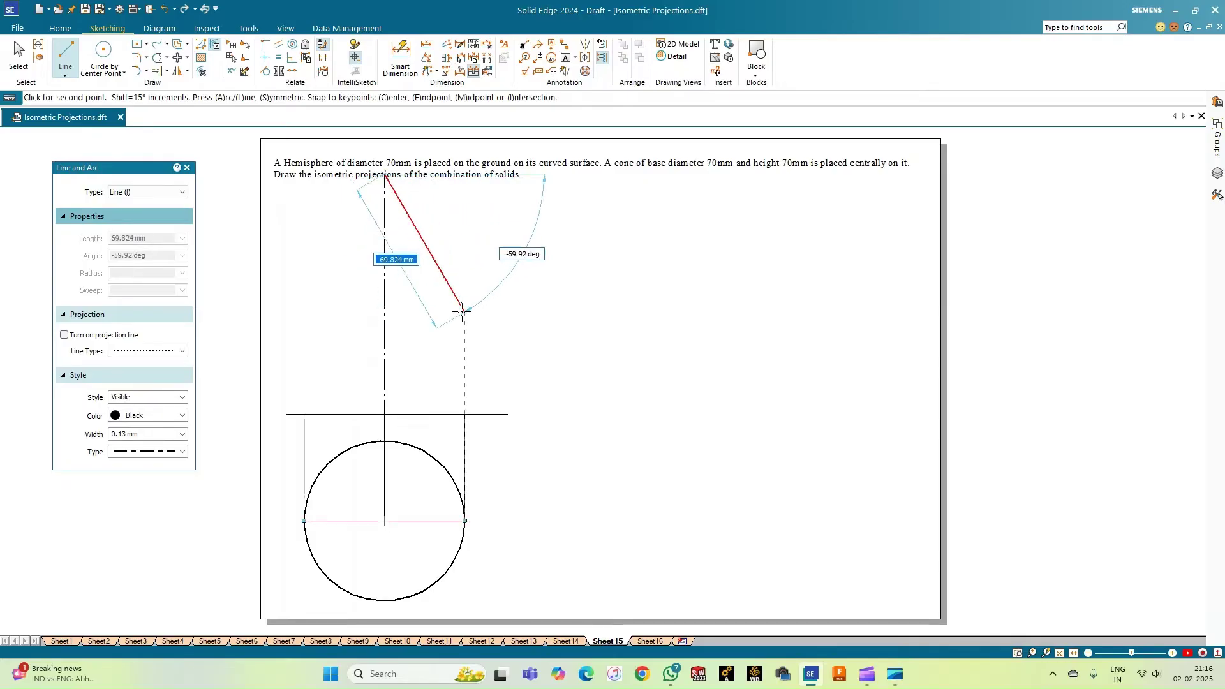
{"action": "right_click", "coordinate": [459, 320]}
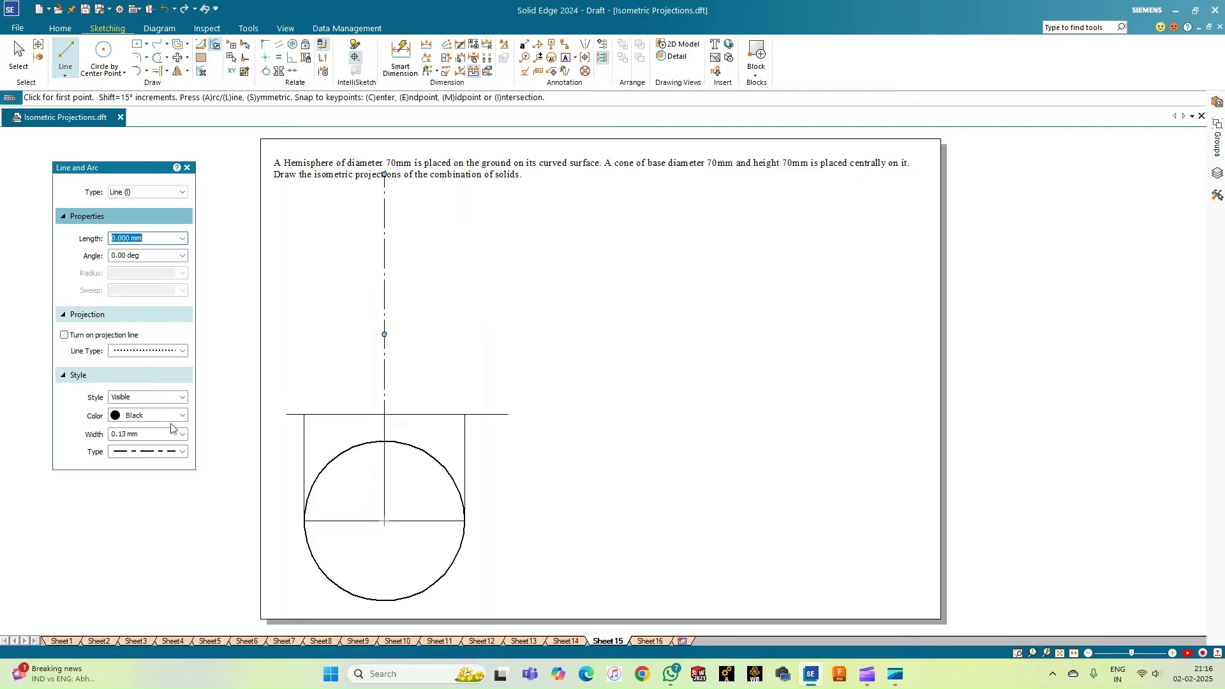
Draw the cone's front view with a solid 0.50 mm line: a 70 mm base across the 35 mm axis point and two sides meeting at the axis top.
{"action": "left_click", "coordinate": [183, 451]}
{"action": "left_click", "coordinate": [178, 460]}
{"action": "left_click", "coordinate": [182, 433]}
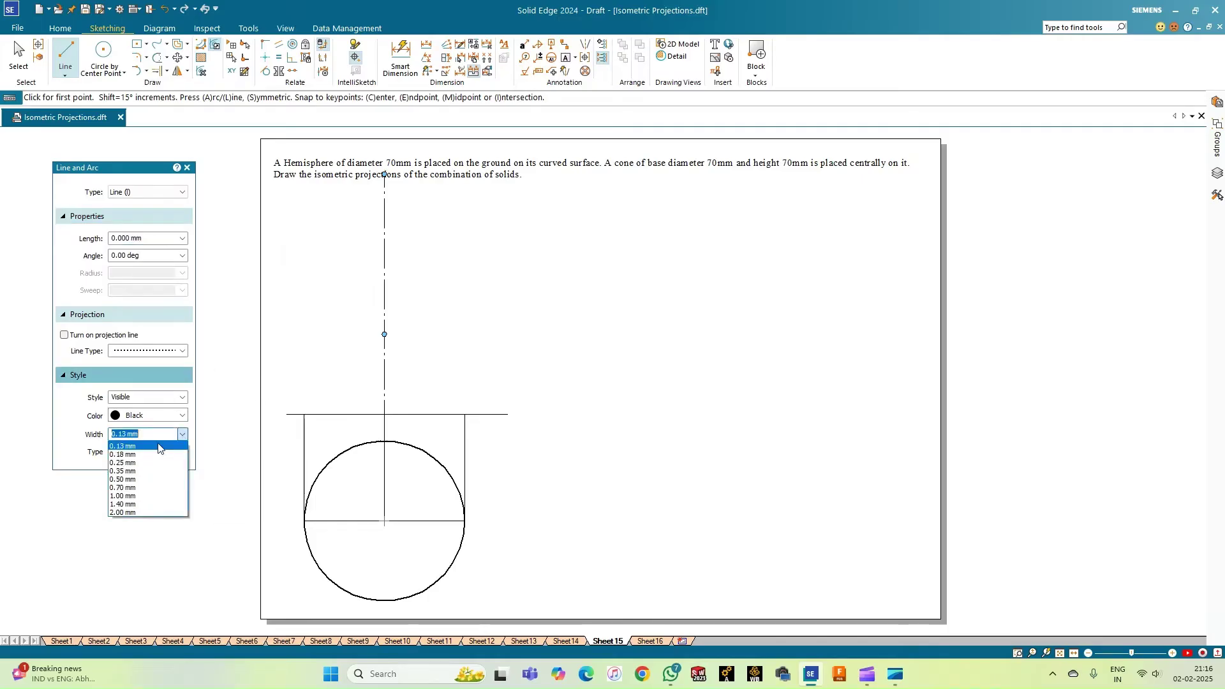
{"action": "left_click", "coordinate": [153, 479]}
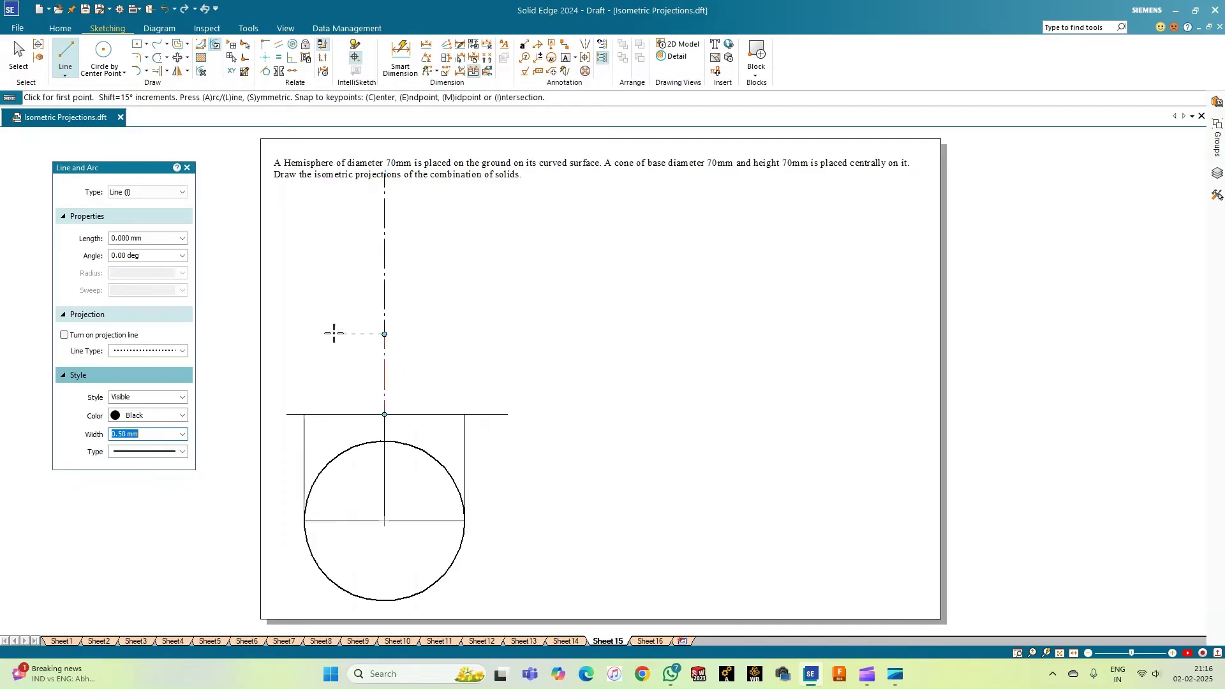
{"action": "left_click", "coordinate": [307, 333]}
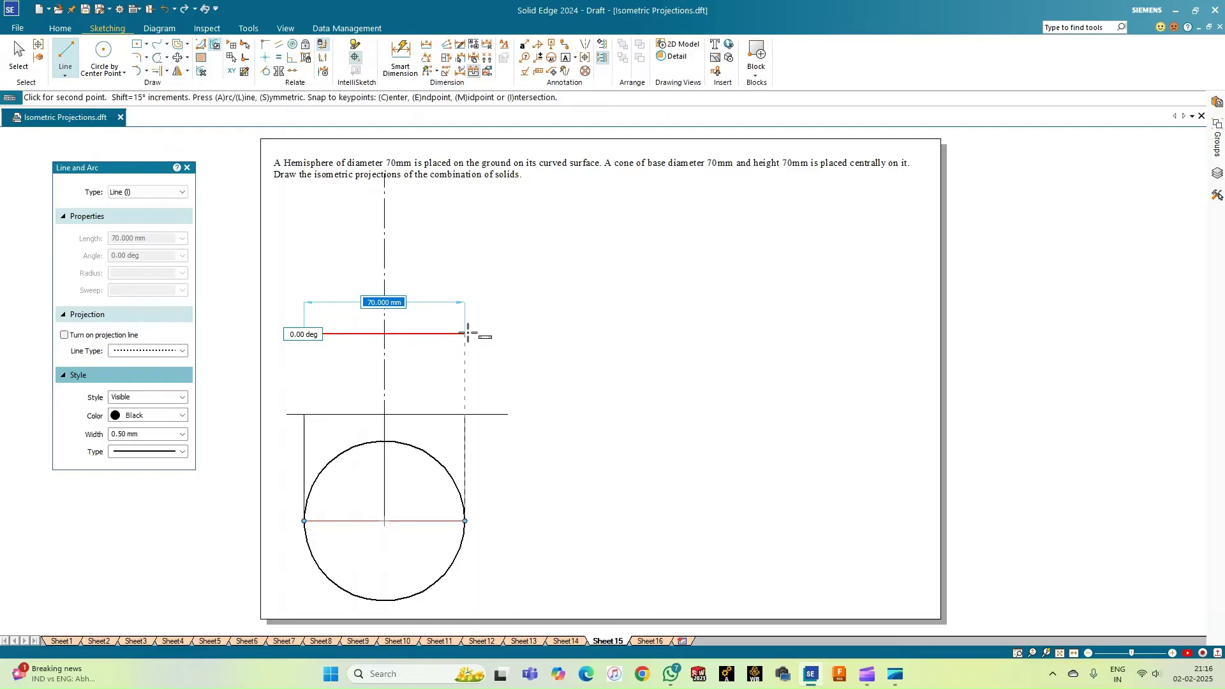
{"action": "left_click", "coordinate": [466, 333]}
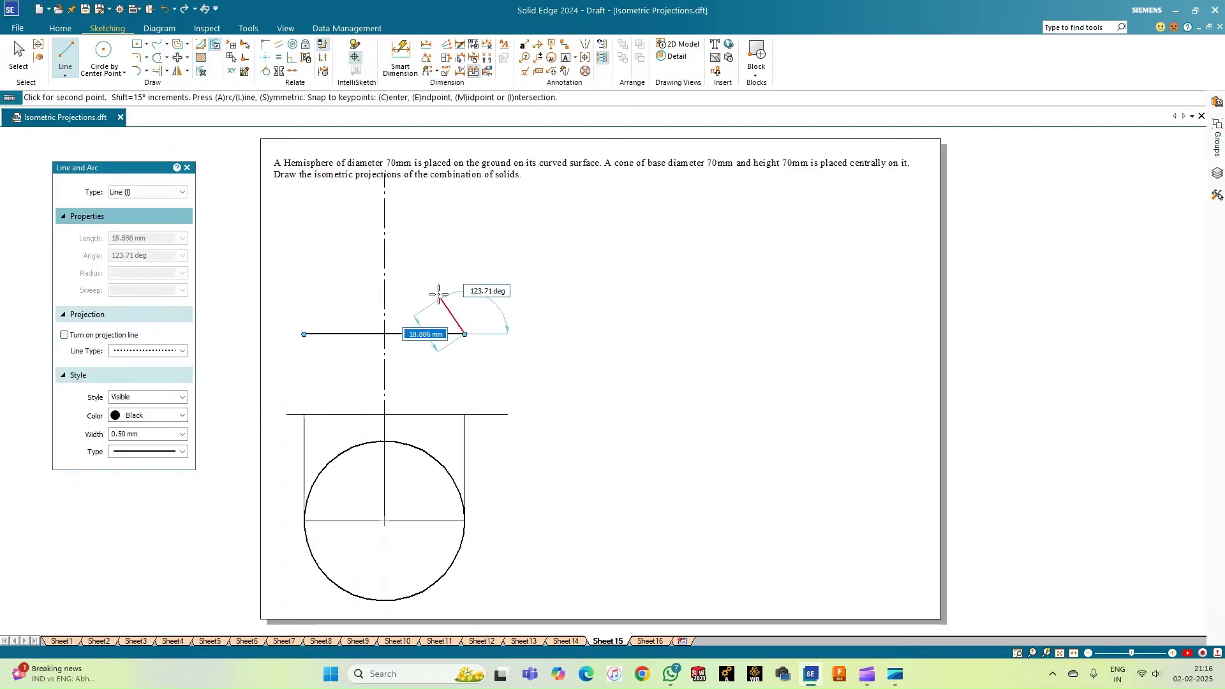
{"action": "left_click", "coordinate": [385, 174]}
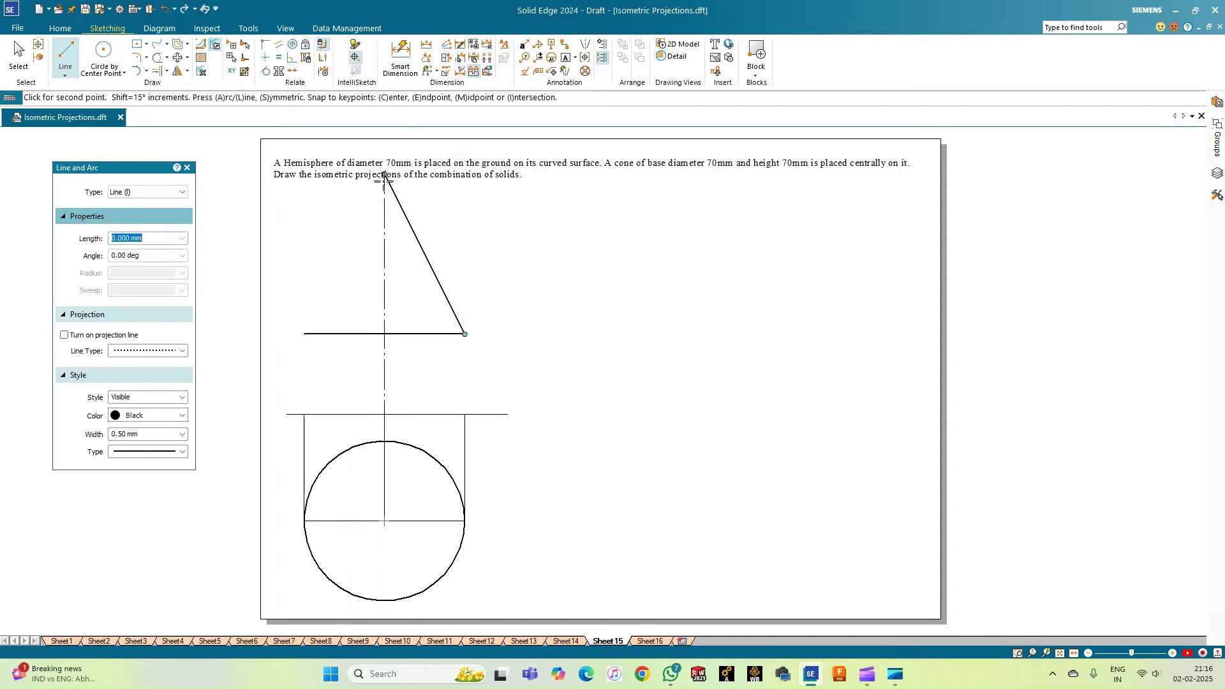
{"action": "left_click", "coordinate": [304, 333]}
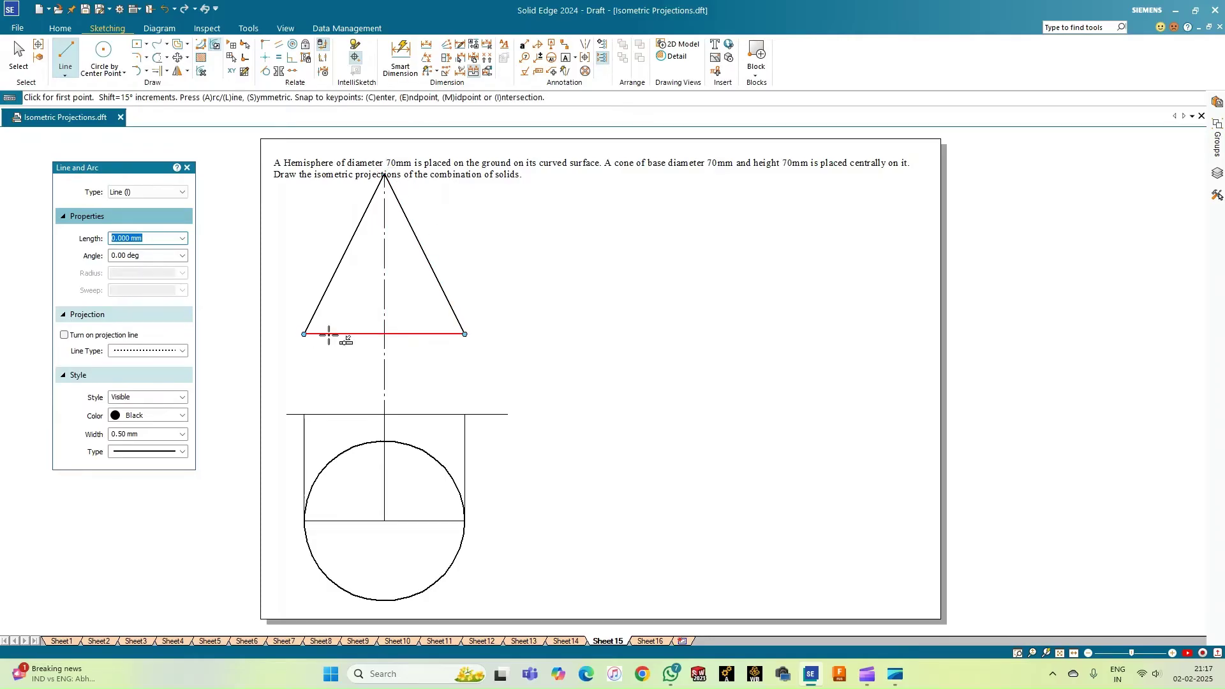
Draw a 70 mm diameter circle centred where the axis crosses the cone's base line.
{"action": "left_click", "coordinate": [99, 59]}
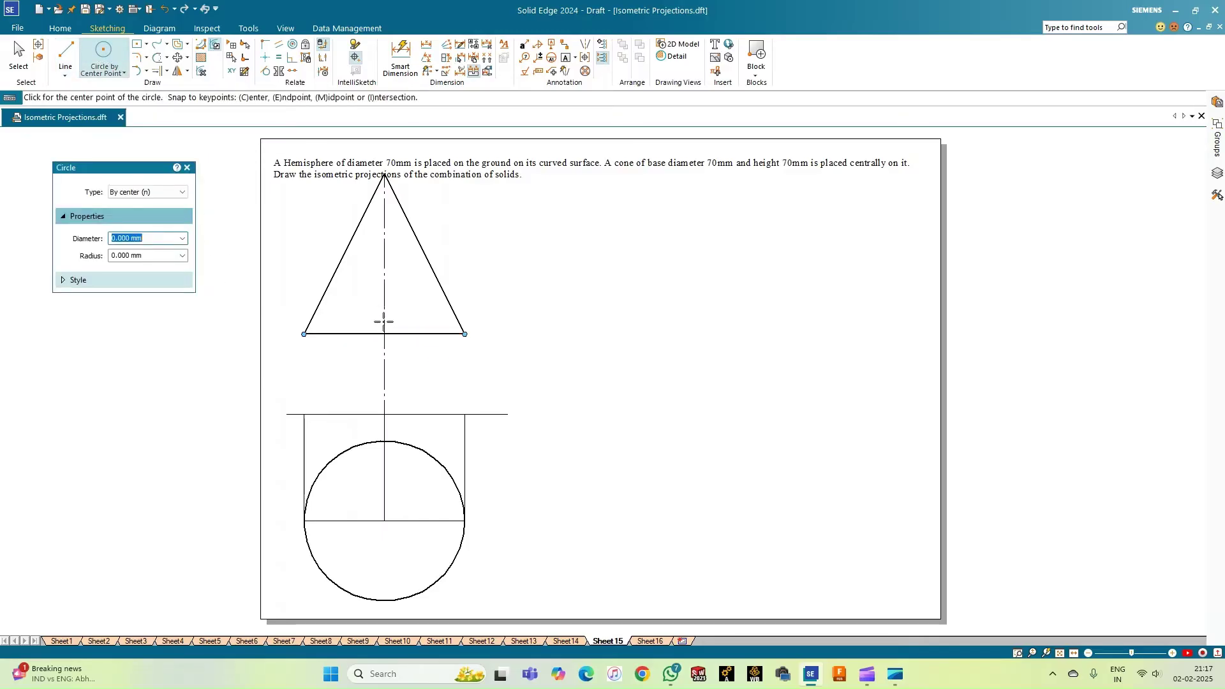
{"action": "left_click", "coordinate": [384, 333]}
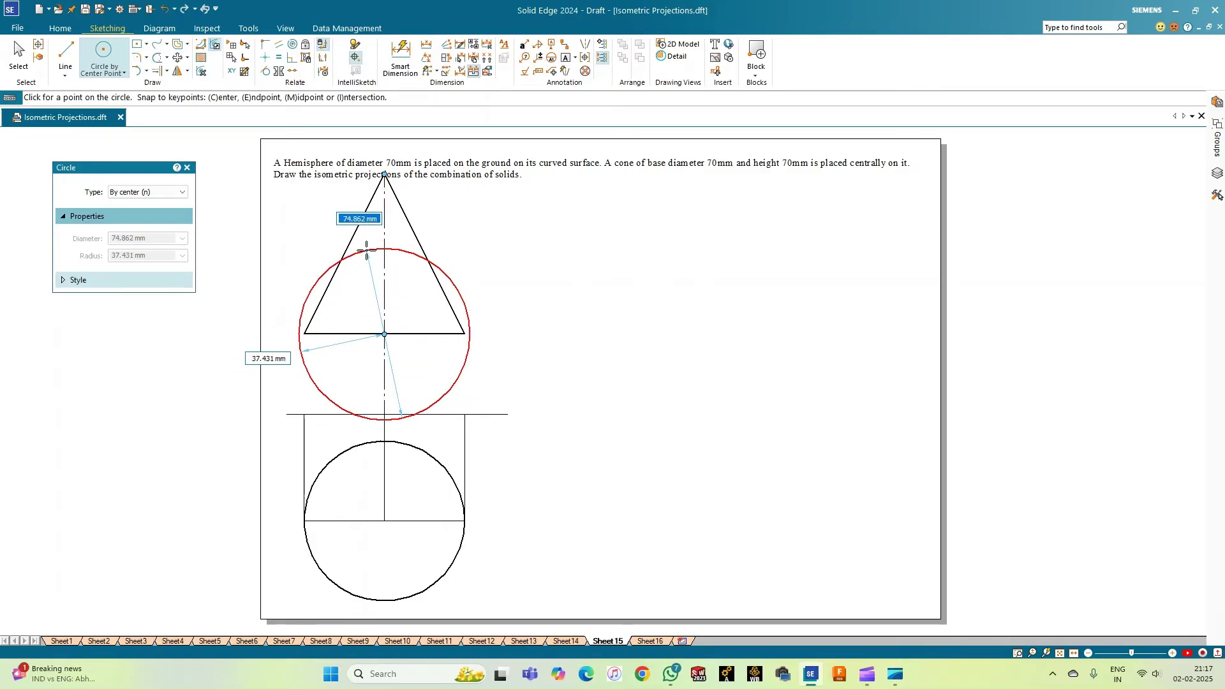
{"action": "type", "text": "70"}
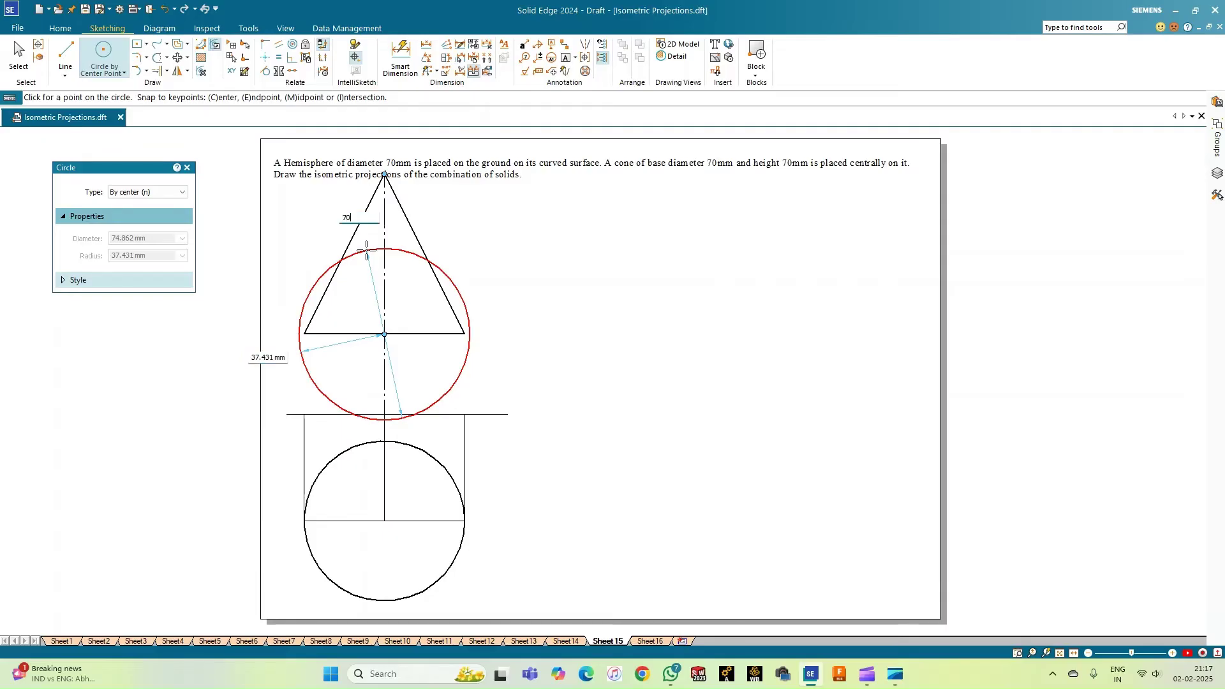
{"action": "key", "text": "Return"}
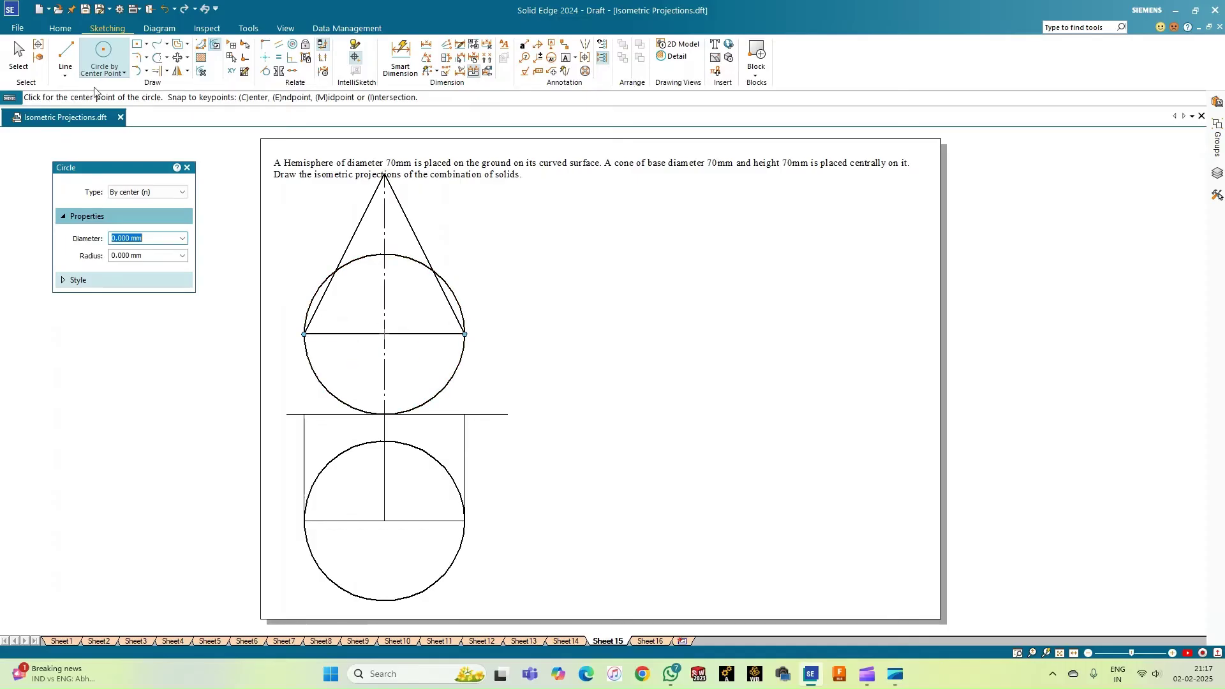
Extend the two outer vertical projection lines upward from the reference line to the ends of the cone's base.
{"action": "left_click", "coordinate": [158, 71]}
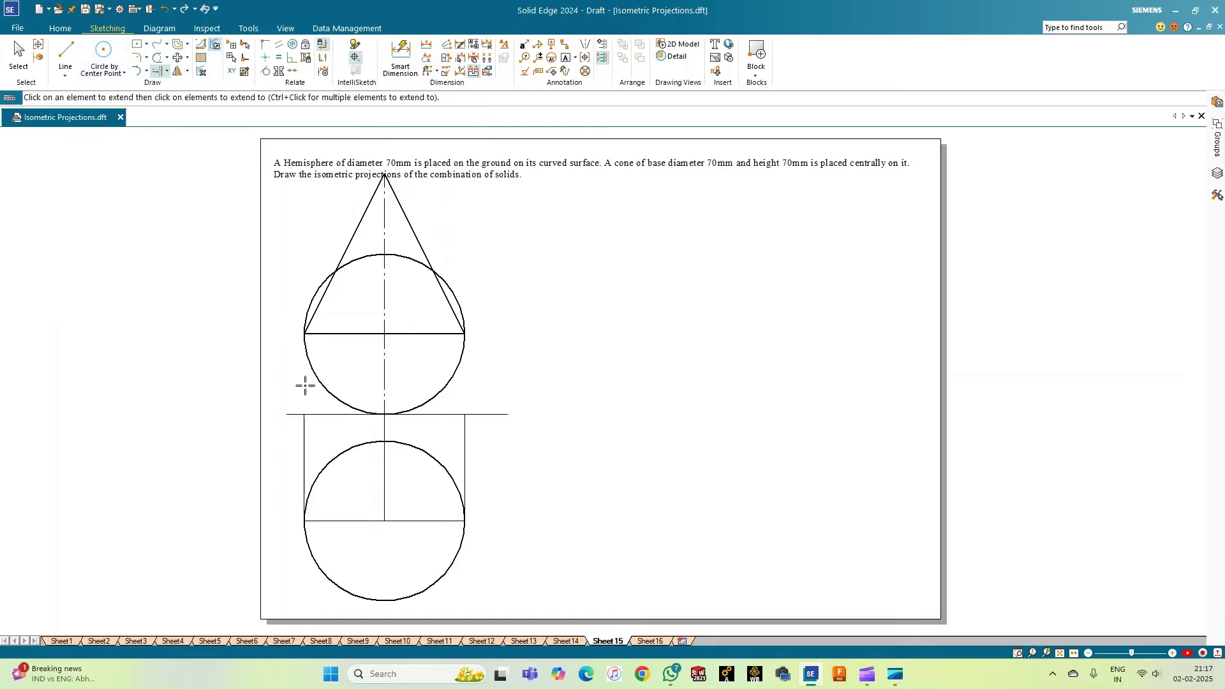
{"action": "left_click", "coordinate": [305, 430]}
{"action": "left_click", "coordinate": [463, 421]}
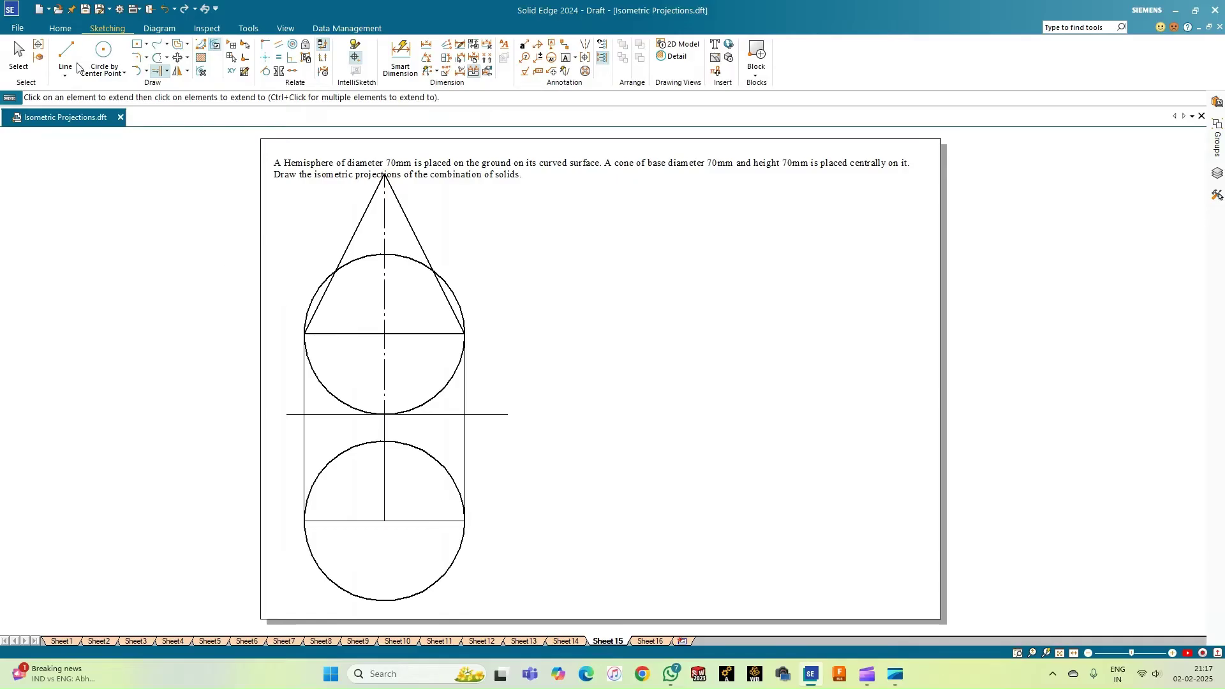
Trim away the upper half of the front-view circle above the cone's base to leave the hemisphere.
{"action": "left_click", "coordinate": [157, 57]}
{"action": "left_click", "coordinate": [308, 284]}
{"action": "left_click", "coordinate": [369, 261]}
{"action": "left_click", "coordinate": [402, 255]}
{"action": "left_click", "coordinate": [452, 288]}
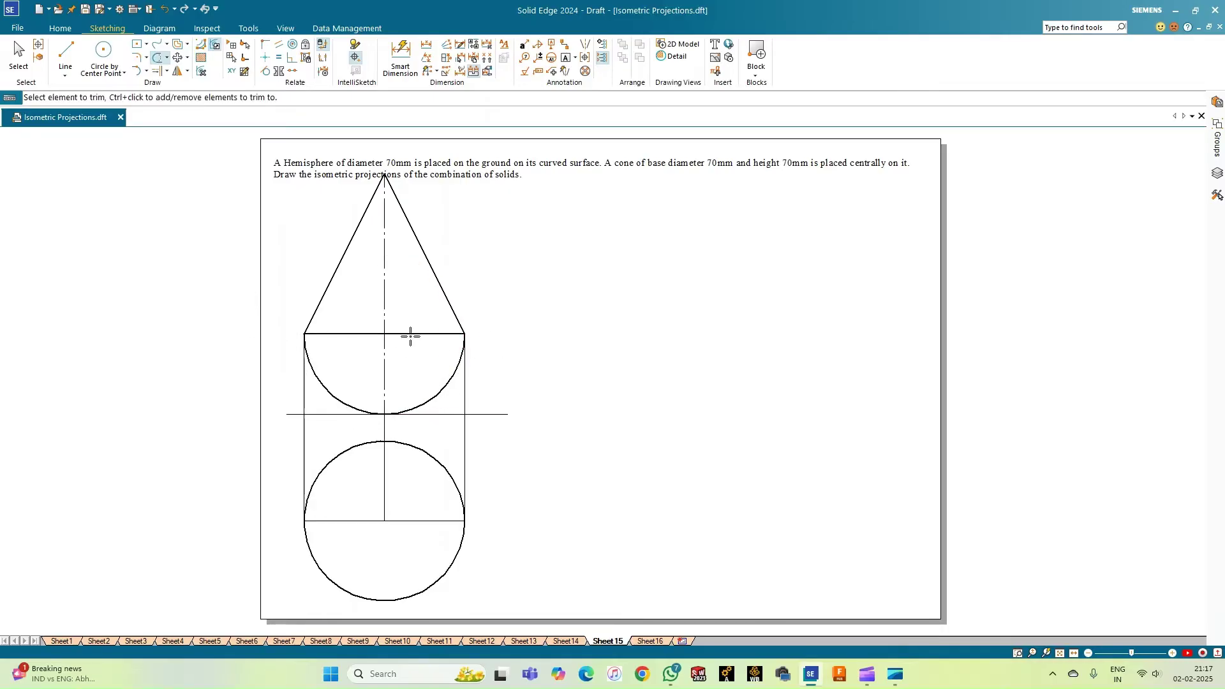
{"action": "left_click", "coordinate": [465, 402]}
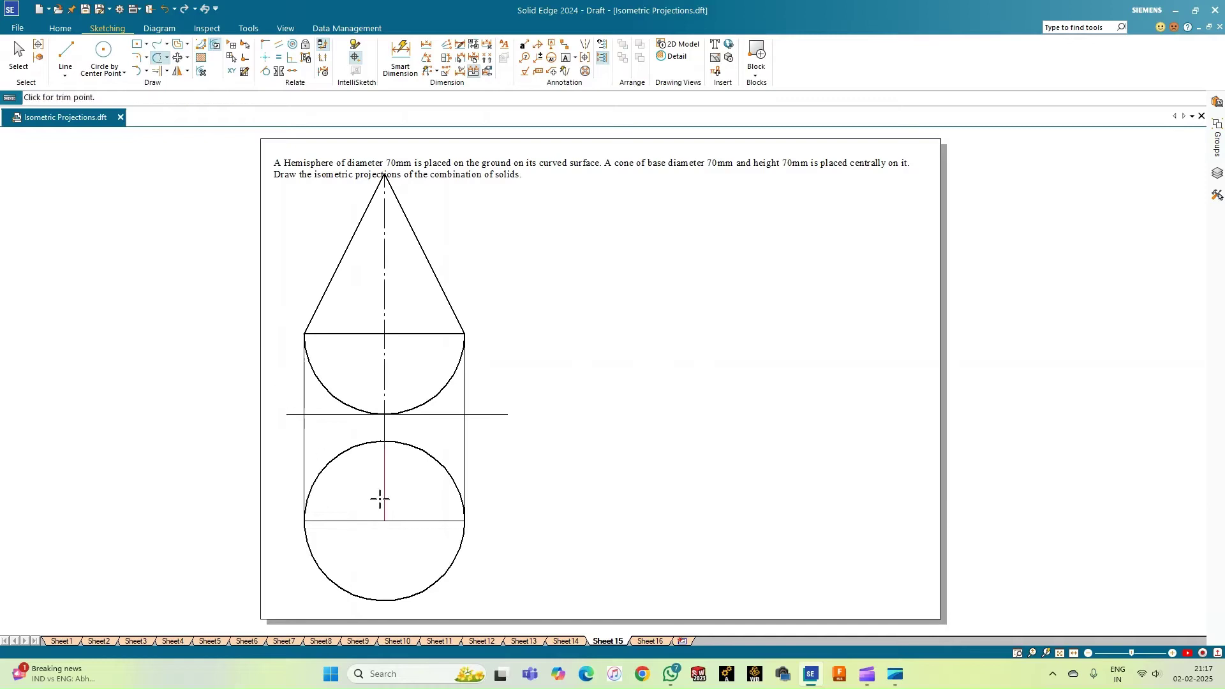
Move both orthographic views together slightly down and to the left so the cone's apex clears the problem text.
{"action": "left_click", "coordinate": [18, 64]}
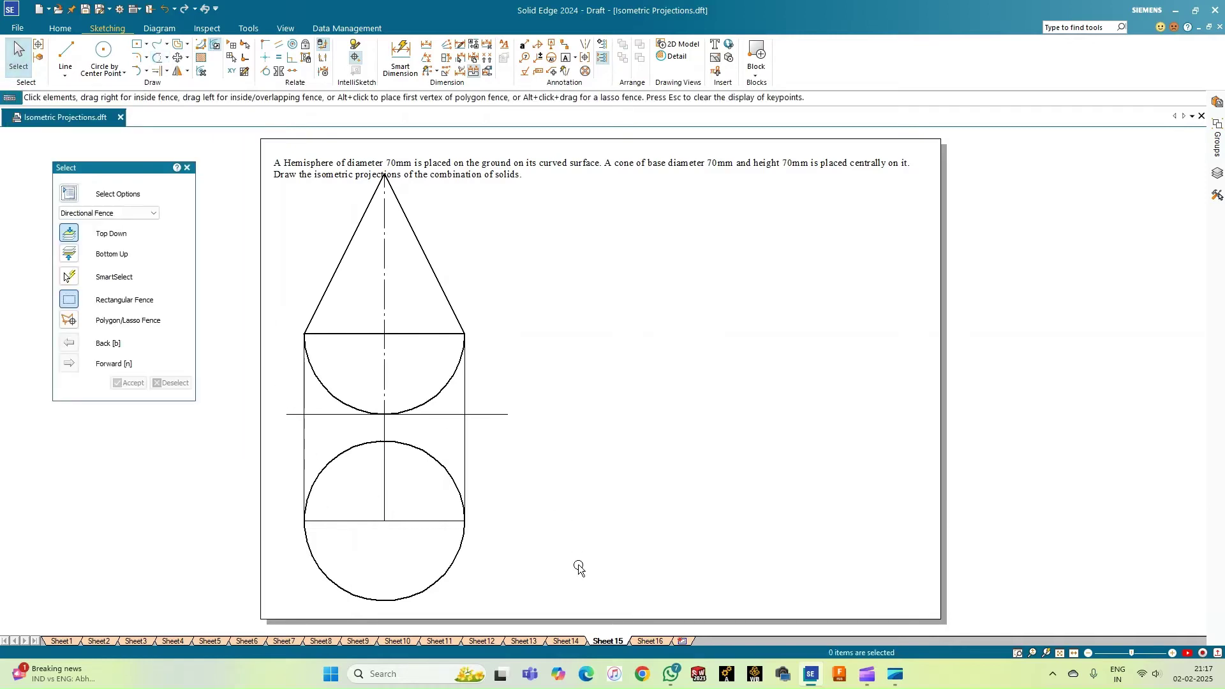
{"action": "mouse_move", "coordinate": [547, 604]}
{"action": "left_mouse_down"}
{"action": "mouse_move", "coordinate": [296, 328]}
{"action": "mouse_move", "coordinate": [264, 191]}
{"action": "left_mouse_up"}
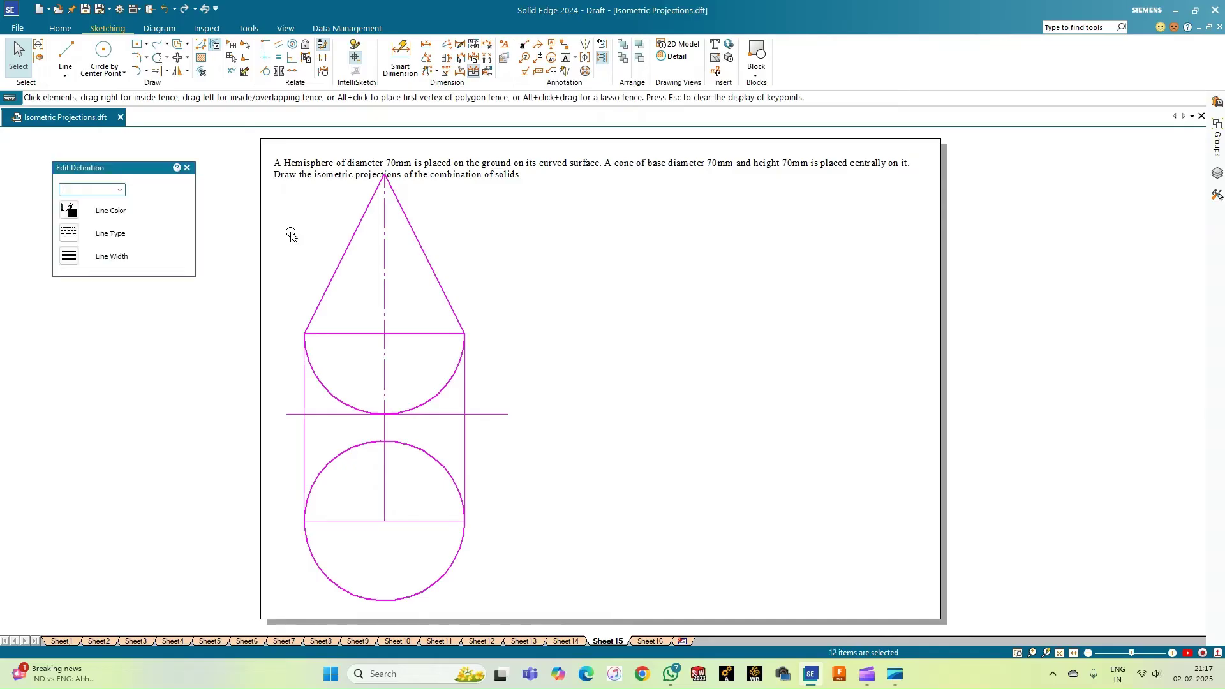
{"action": "left_click", "coordinate": [177, 57]}
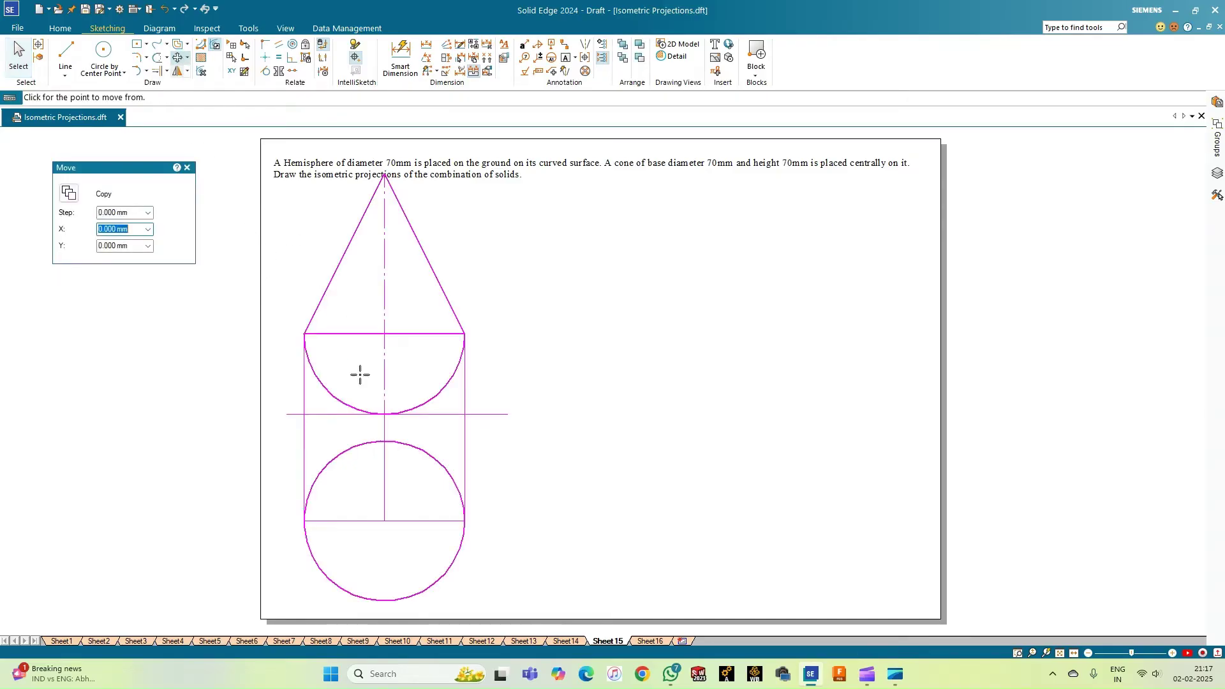
{"action": "left_click", "coordinate": [384, 333]}
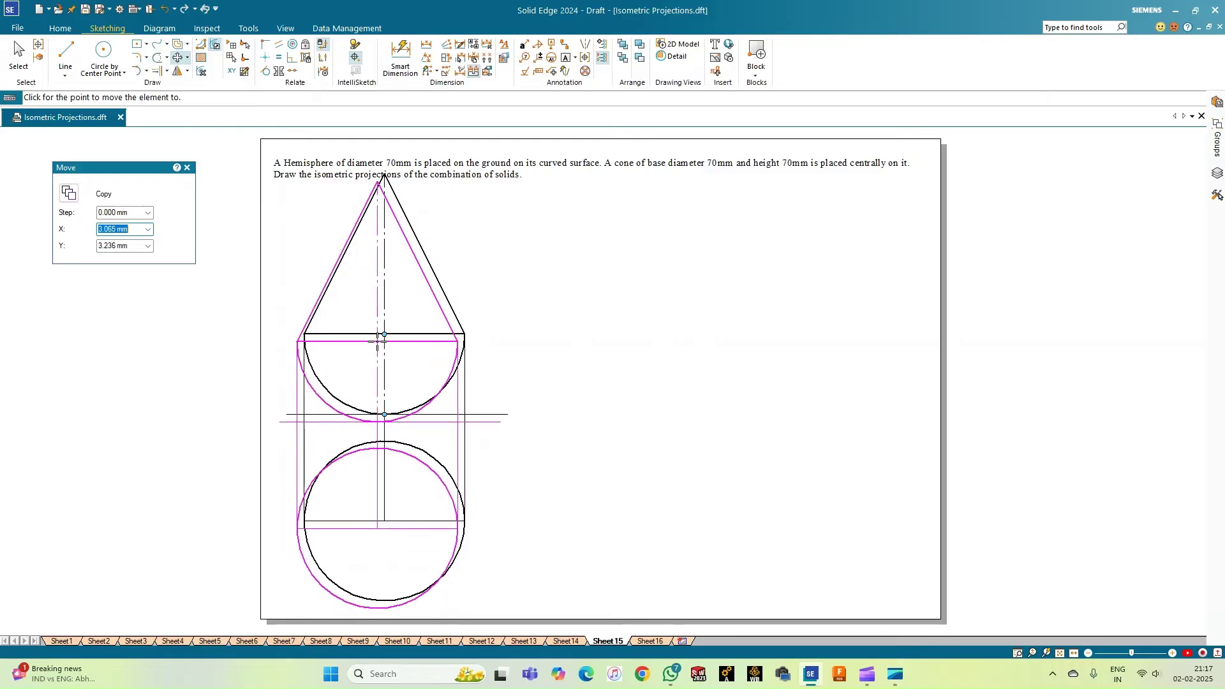
{"action": "left_click", "coordinate": [377, 348]}
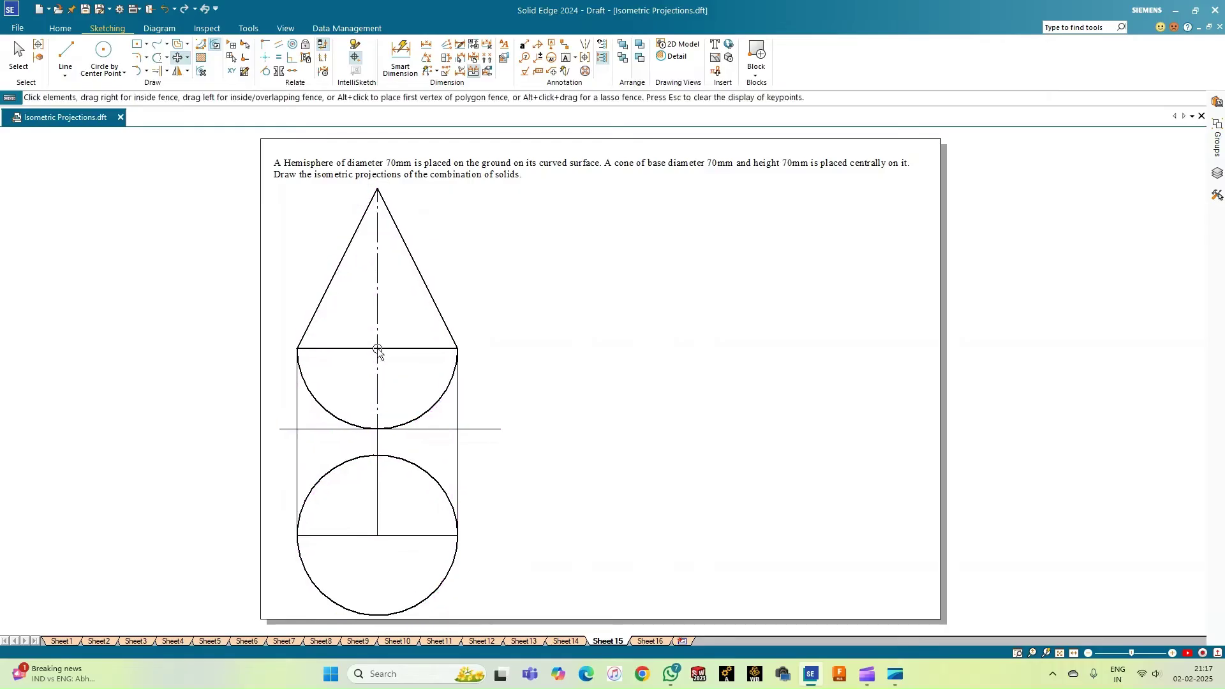
{"action": "key", "text": "Escape"}
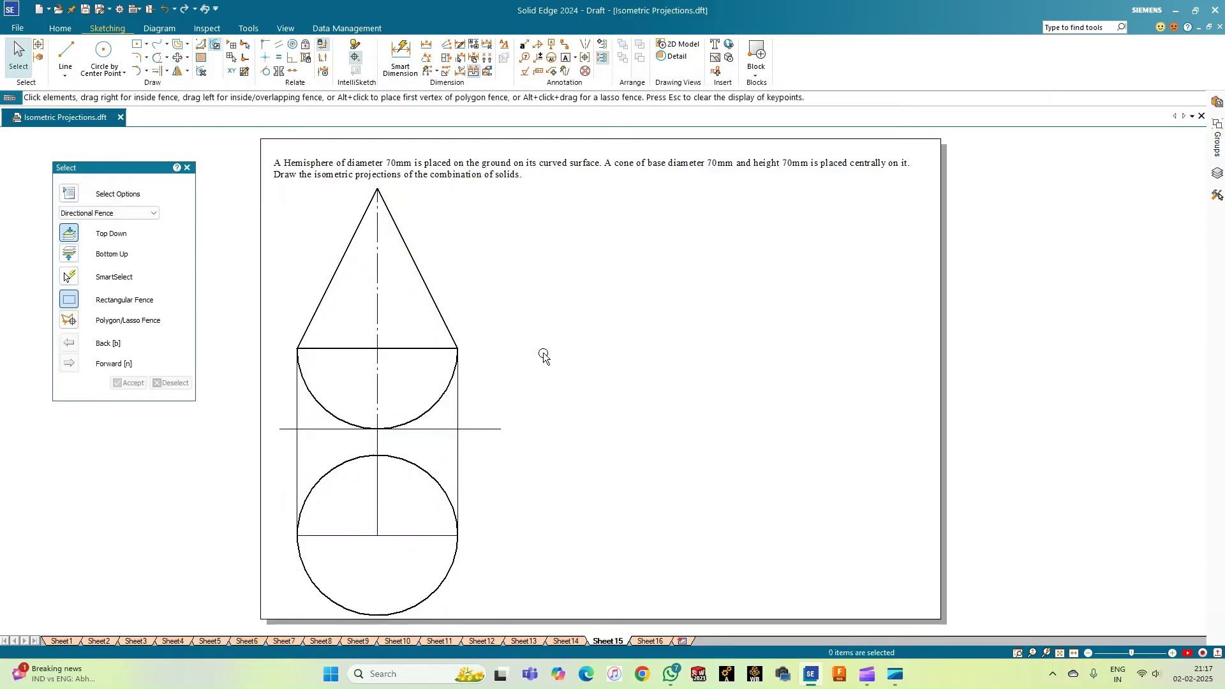
Dimension the cone's height and the hemisphere's height to the left of the front view.
{"action": "left_click", "coordinate": [401, 57]}
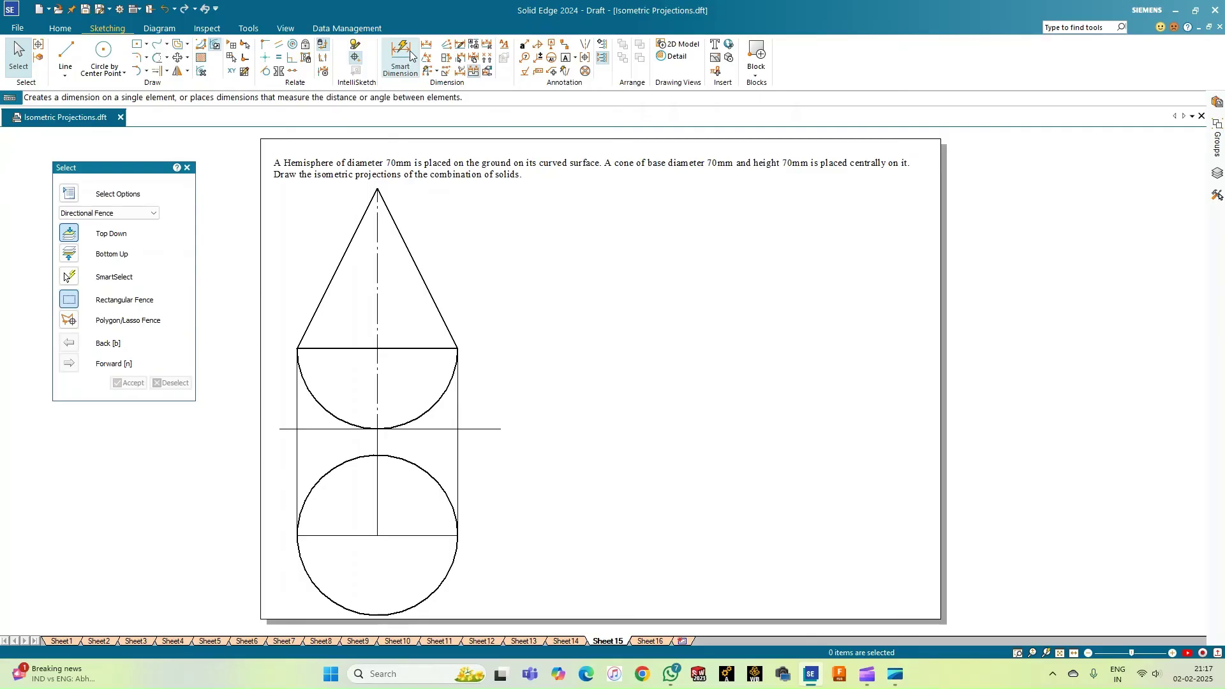
{"action": "left_click", "coordinate": [377, 261]}
{"action": "left_click", "coordinate": [289, 265]}
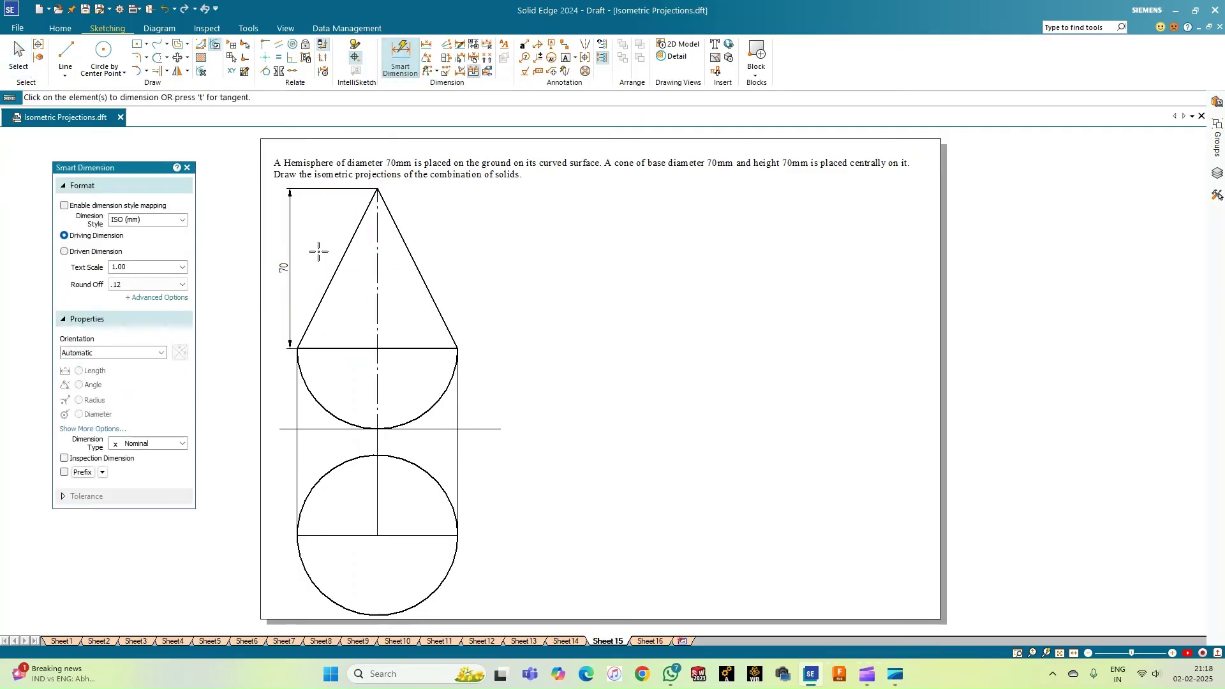
{"action": "left_click", "coordinate": [378, 367]}
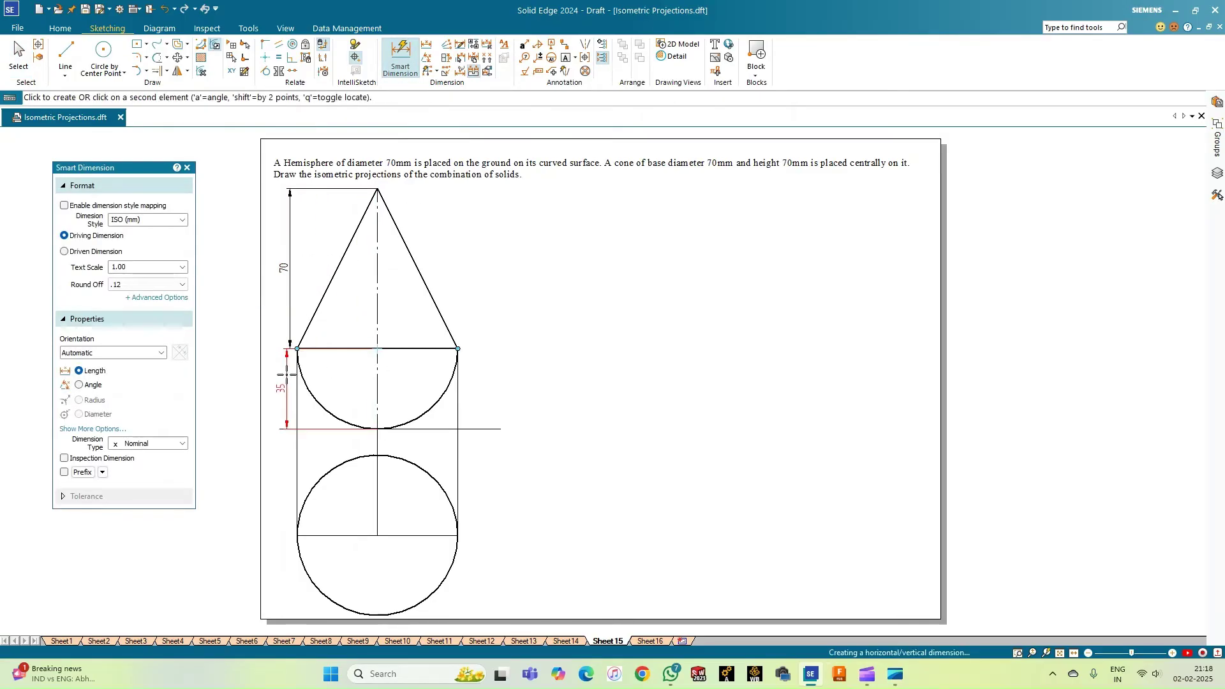
{"action": "left_click", "coordinate": [289, 375]}
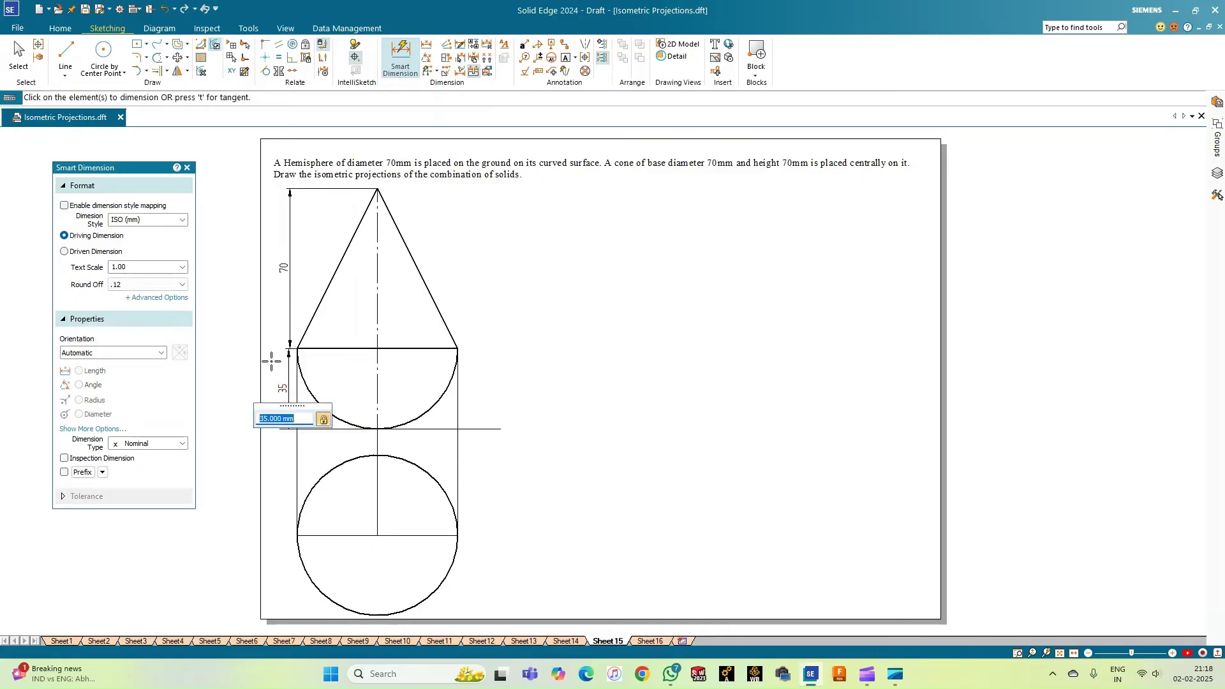
Dimension the diameter of the top-view circle to its left.
{"action": "left_click", "coordinate": [344, 460]}
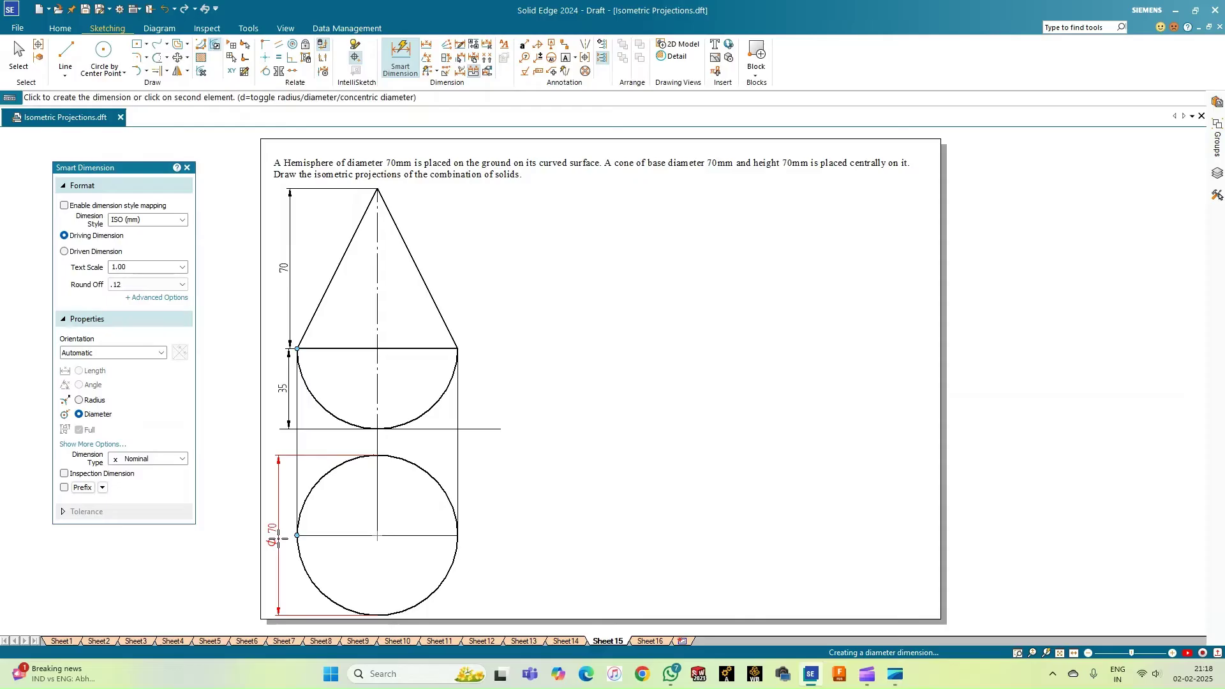
{"action": "left_click", "coordinate": [278, 540]}
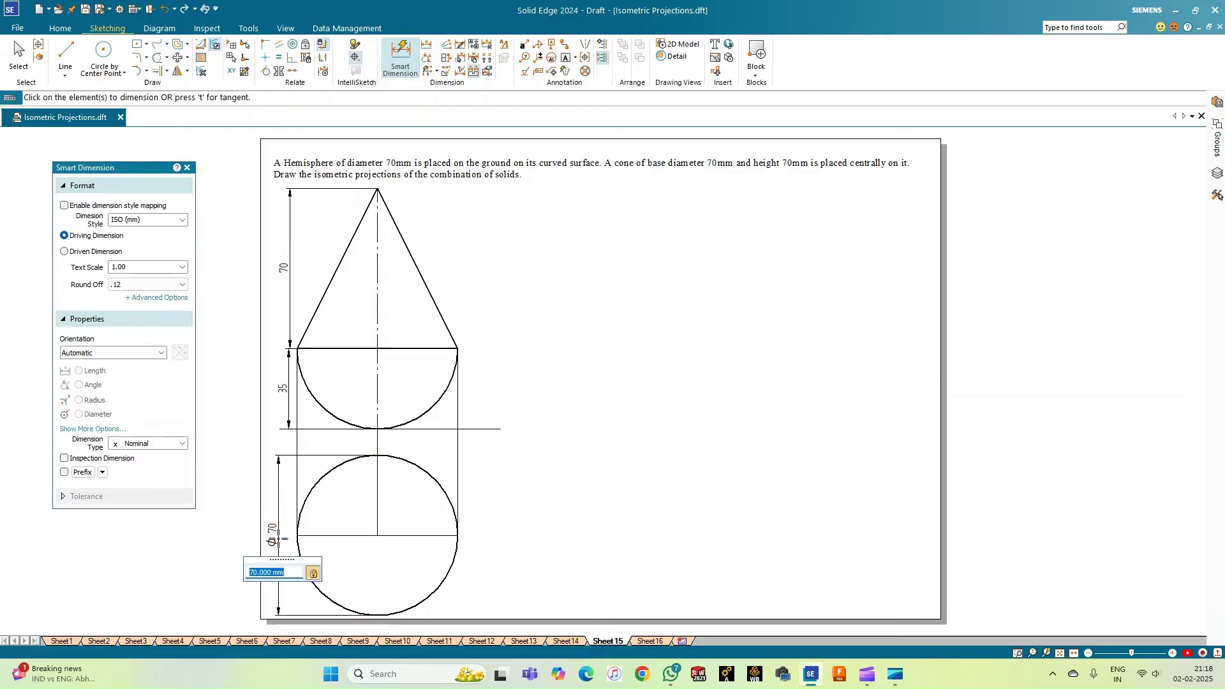
{"action": "key", "text": "Escape"}
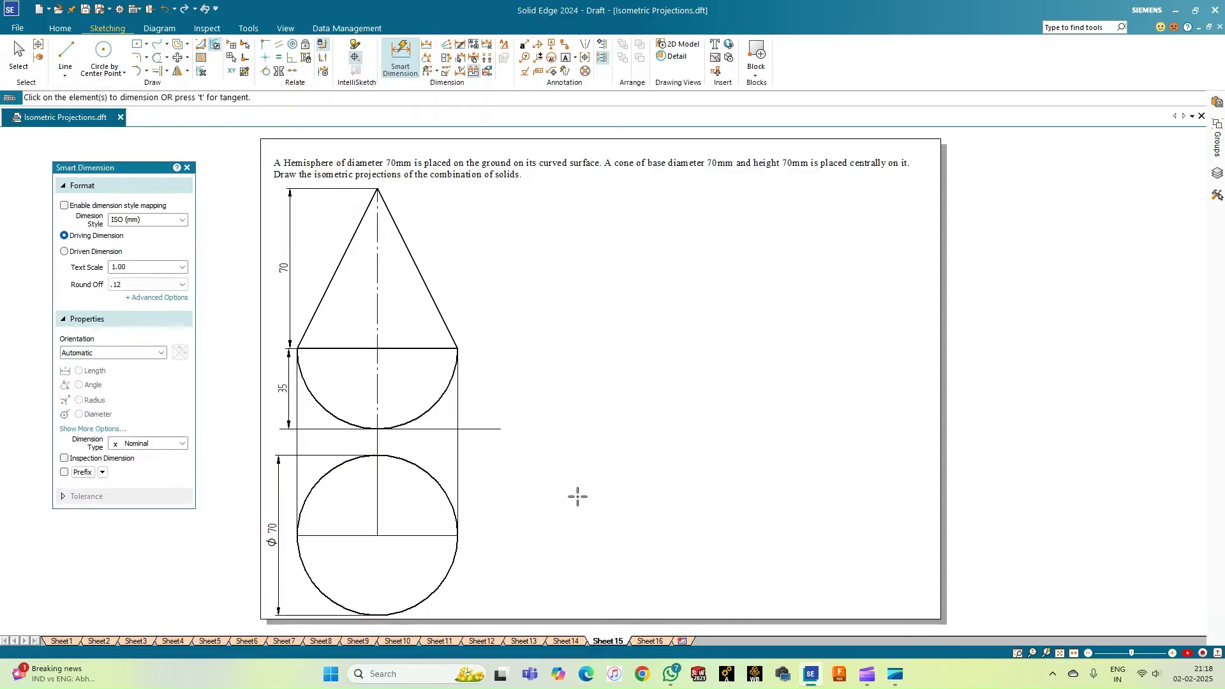
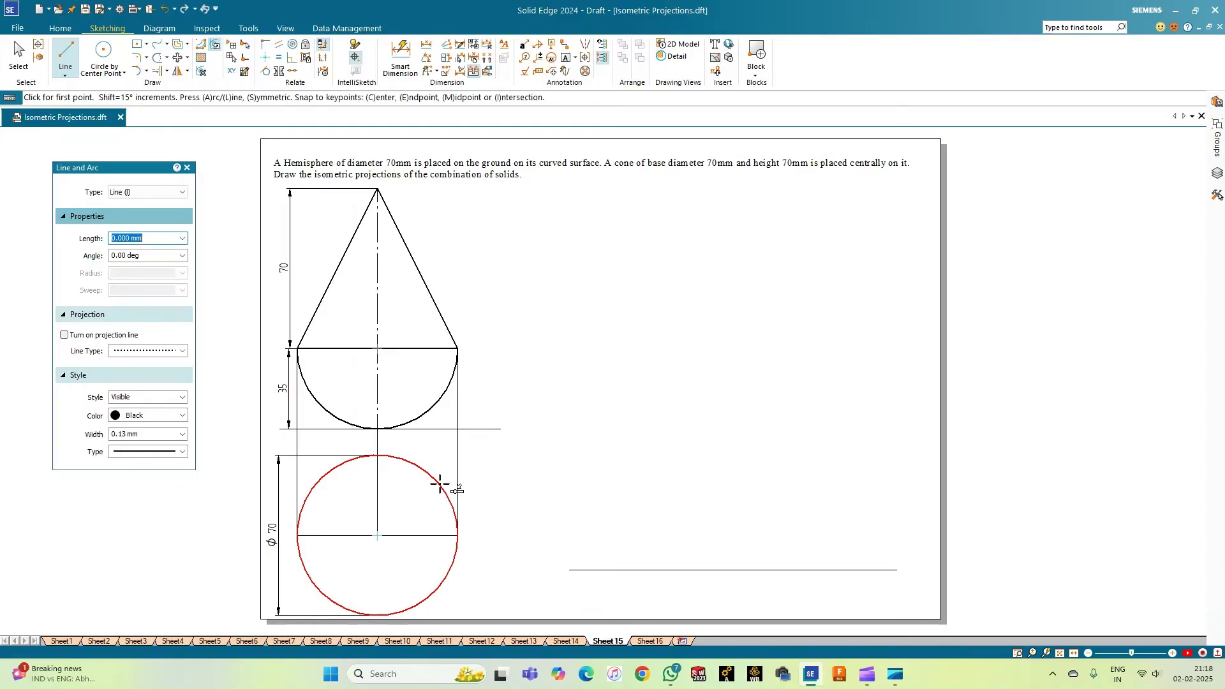
Draw a short vertical line upward from the midpoint of the horizontal base line in the isometric drawing area.
{"action": "left_click", "coordinate": [723, 564]}
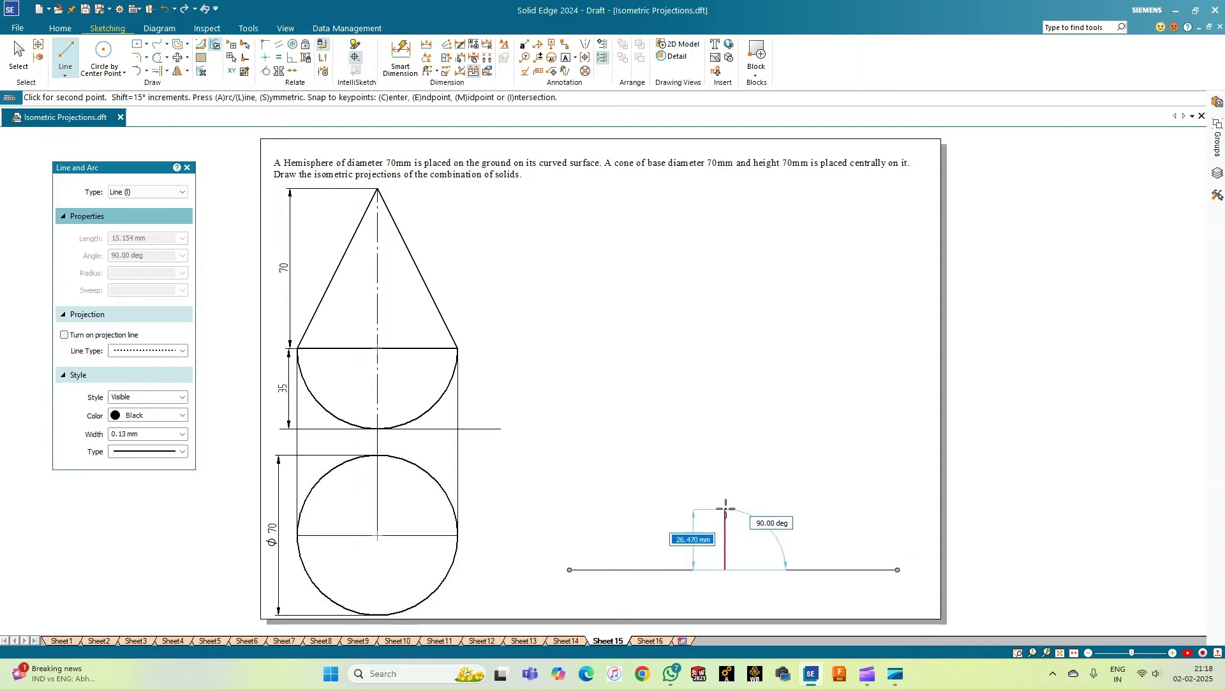
{"action": "key", "text": "Escape"}
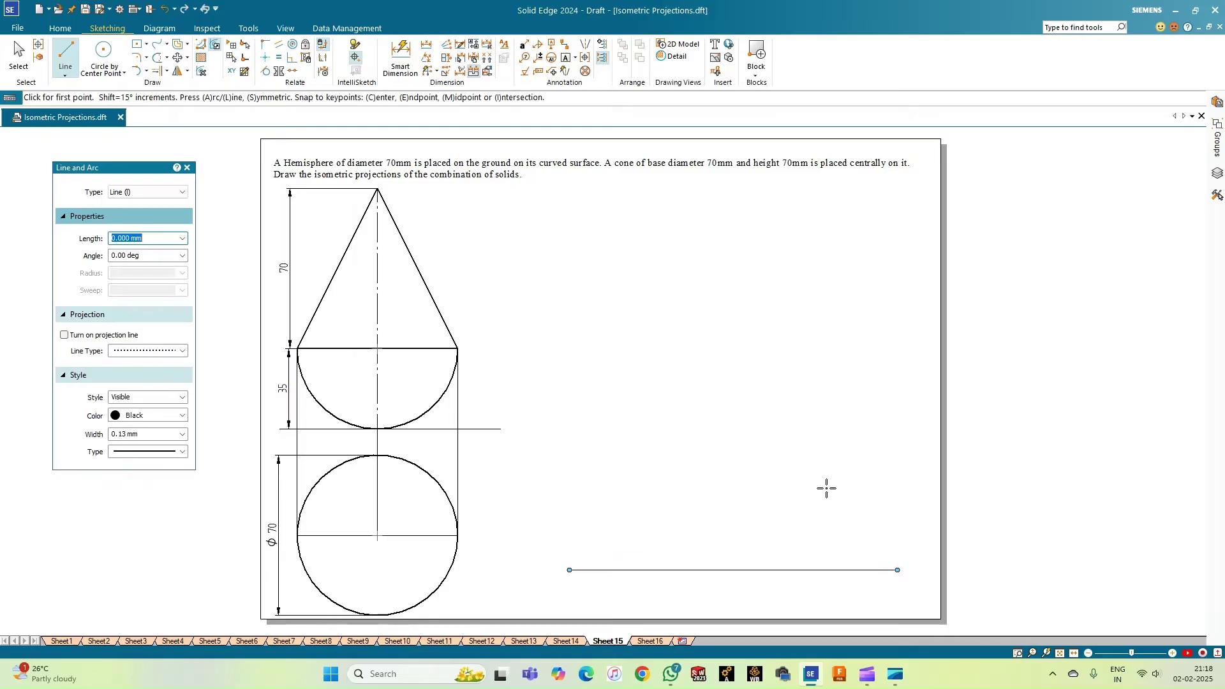
{"action": "left_click", "coordinate": [733, 569]}
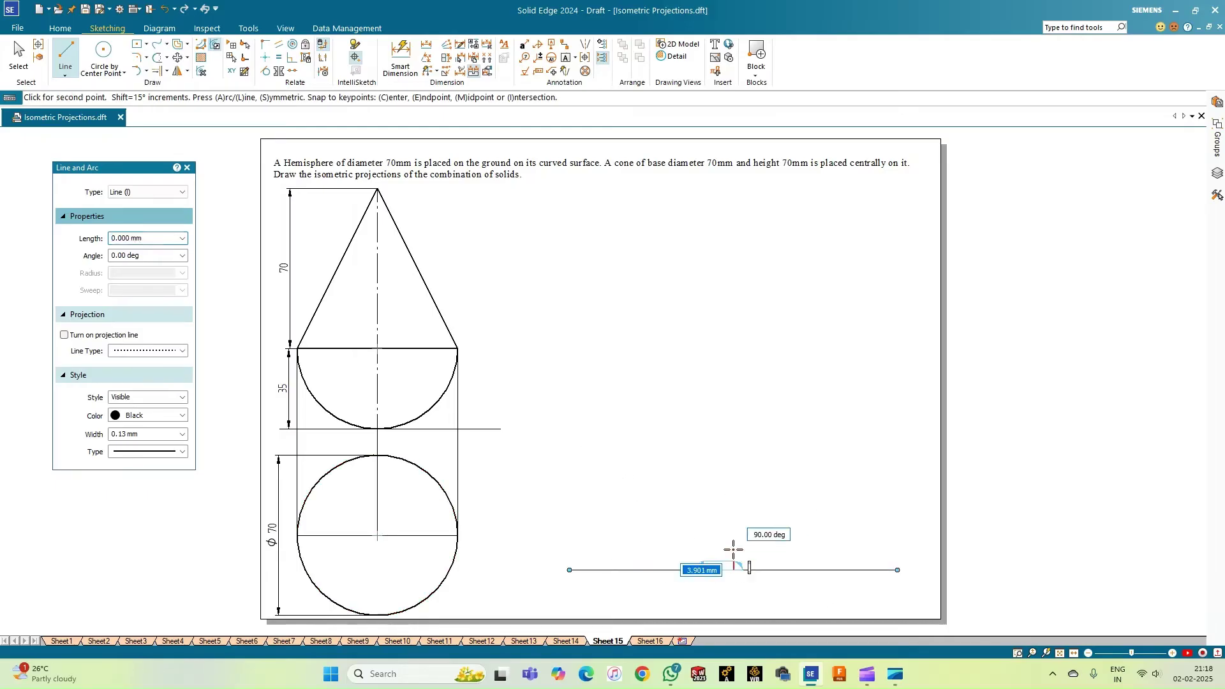
{"action": "left_click", "coordinate": [733, 512]}
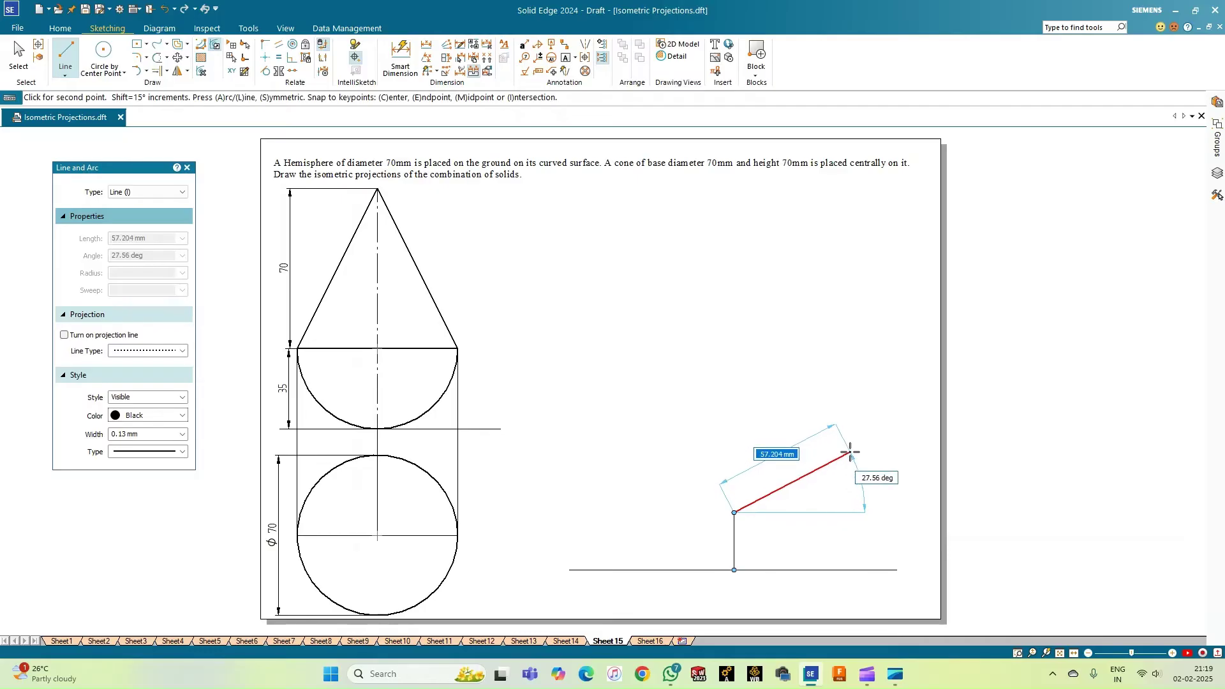
Continue from the short vertical line's upper end with a 70 mm line inclined up to the right at 30 degrees.
{"action": "type", "text": "70"}
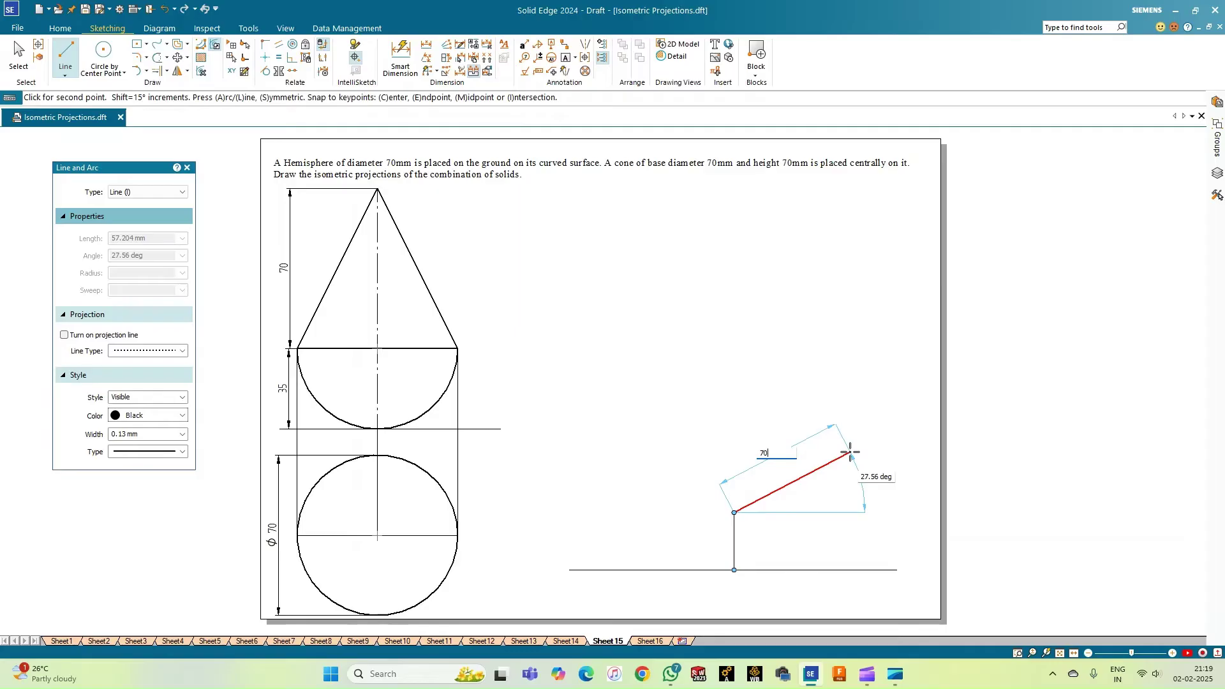
{"action": "key", "text": "Tab"}
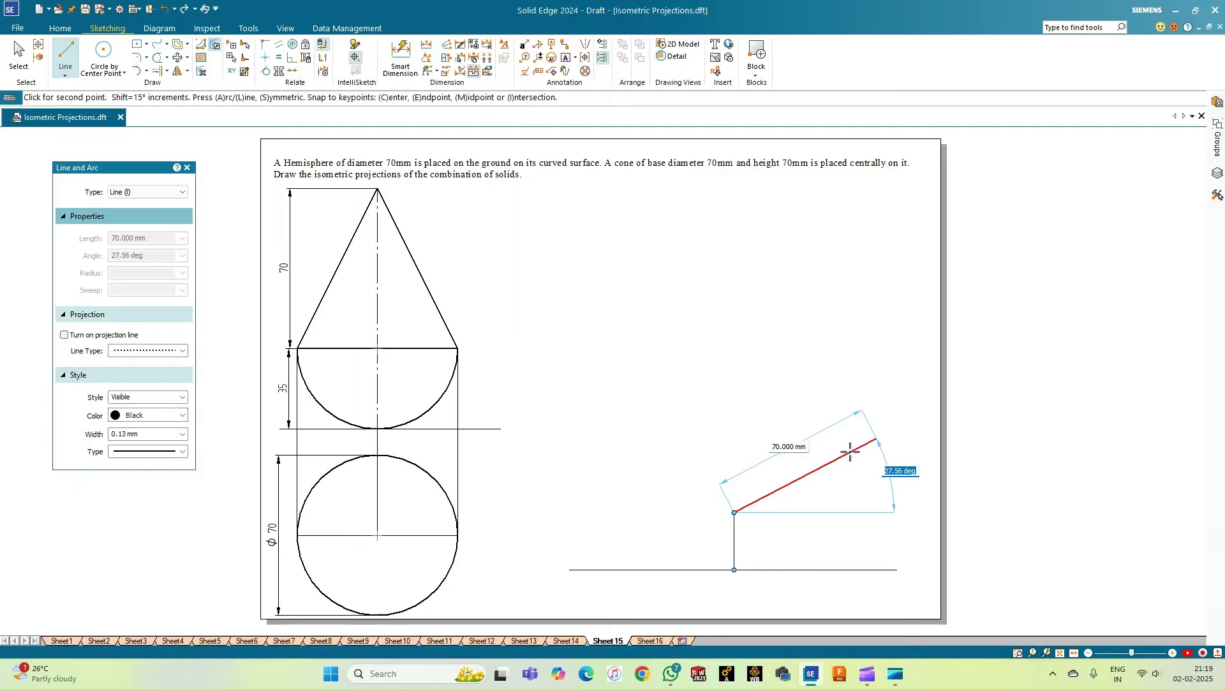
{"action": "type", "text": "30"}
{"action": "key", "text": "Return"}
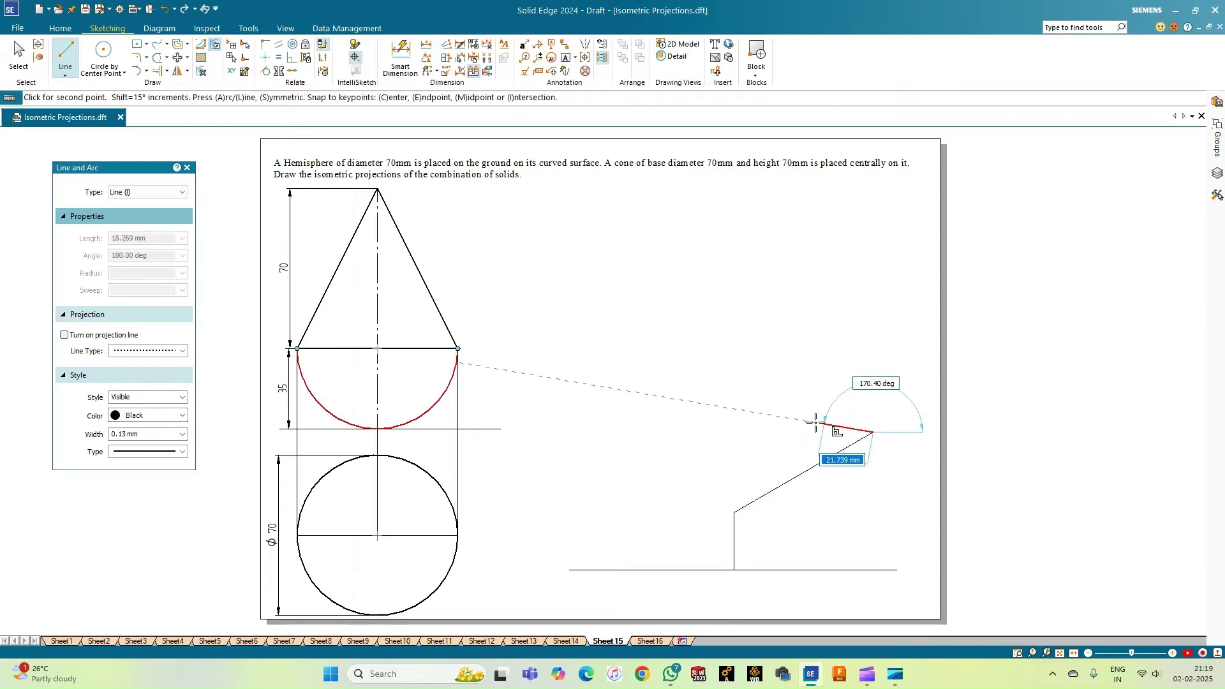
Continue the isometric outline with a 70 mm line at 150 degrees from the end of the first inclined line.
{"action": "type", "text": "70"}
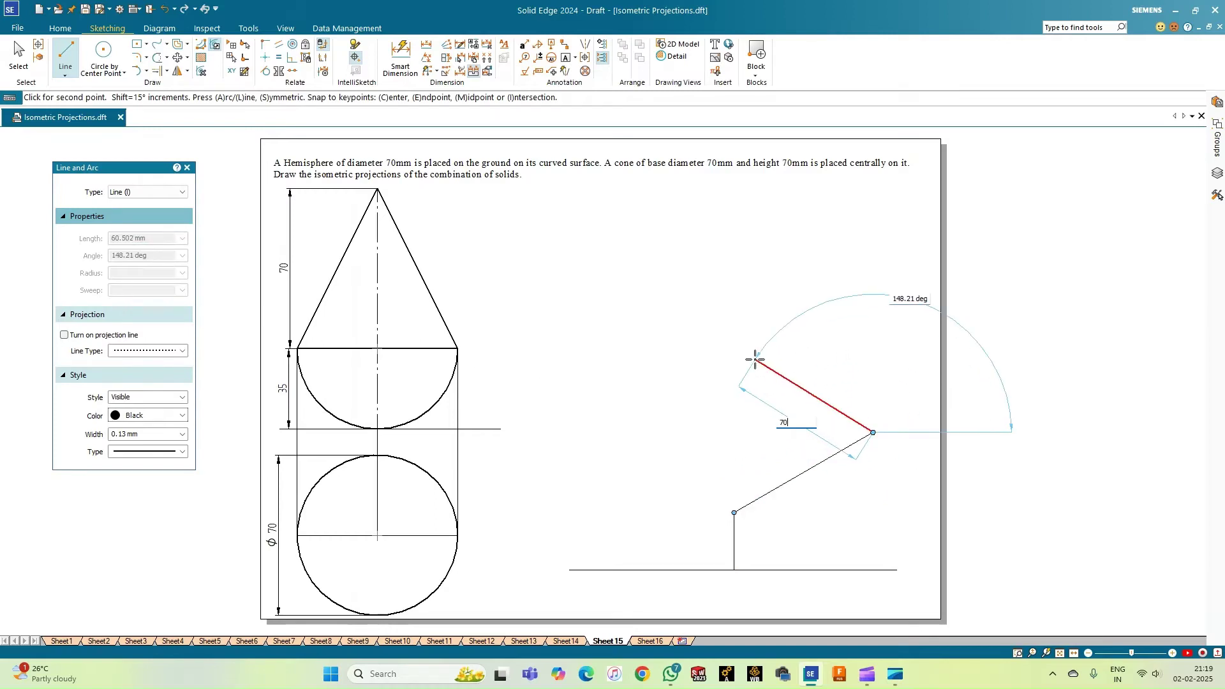
{"action": "key", "text": "Tab"}
{"action": "type", "text": "15"}
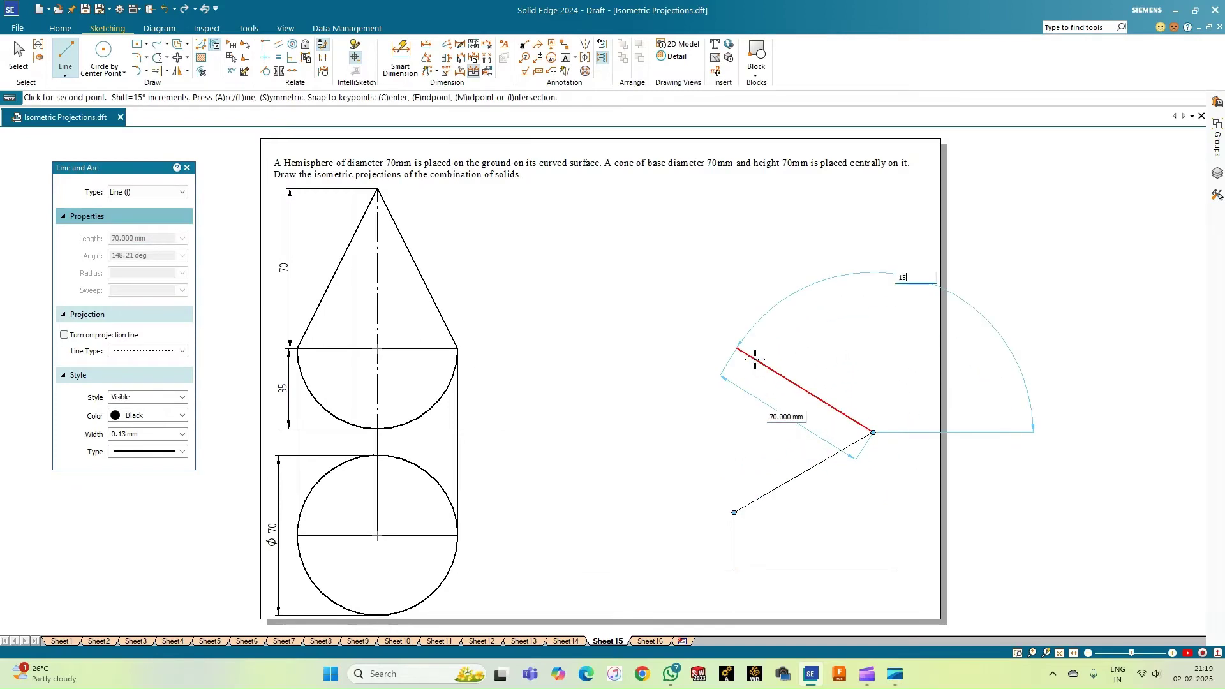
{"action": "type", "text": "0"}
{"action": "key", "text": "Return"}
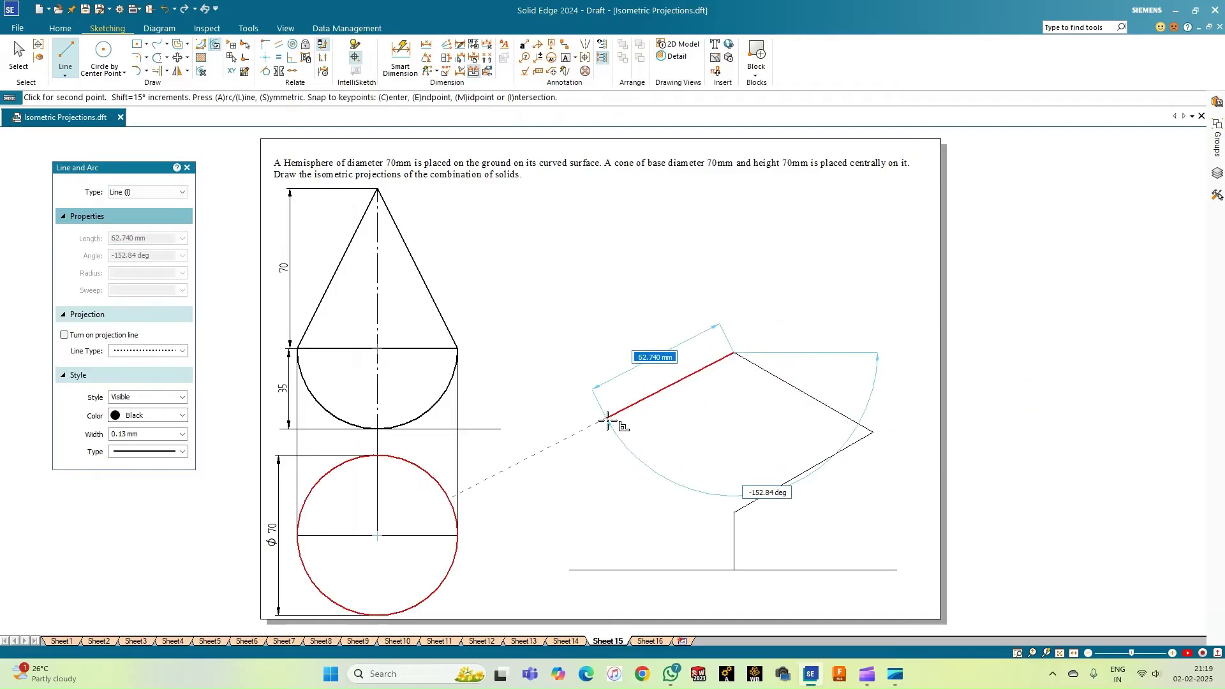
{"action": "type", "text": "70"}
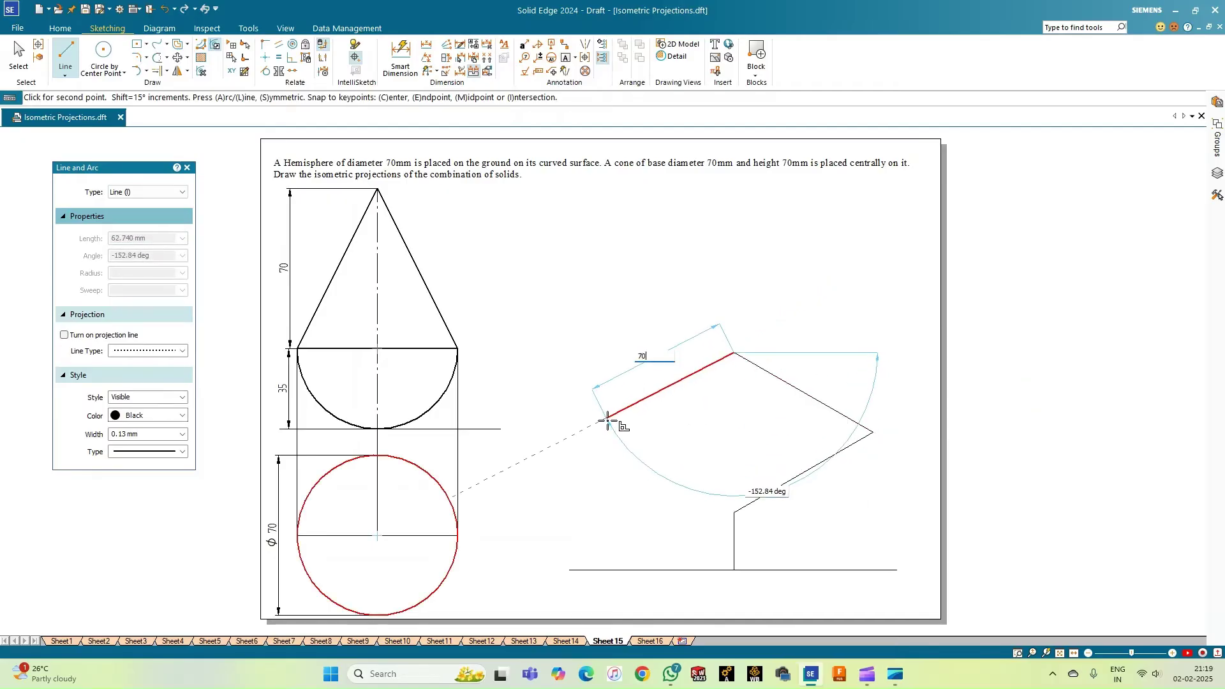
{"action": "key", "text": "Tab"}
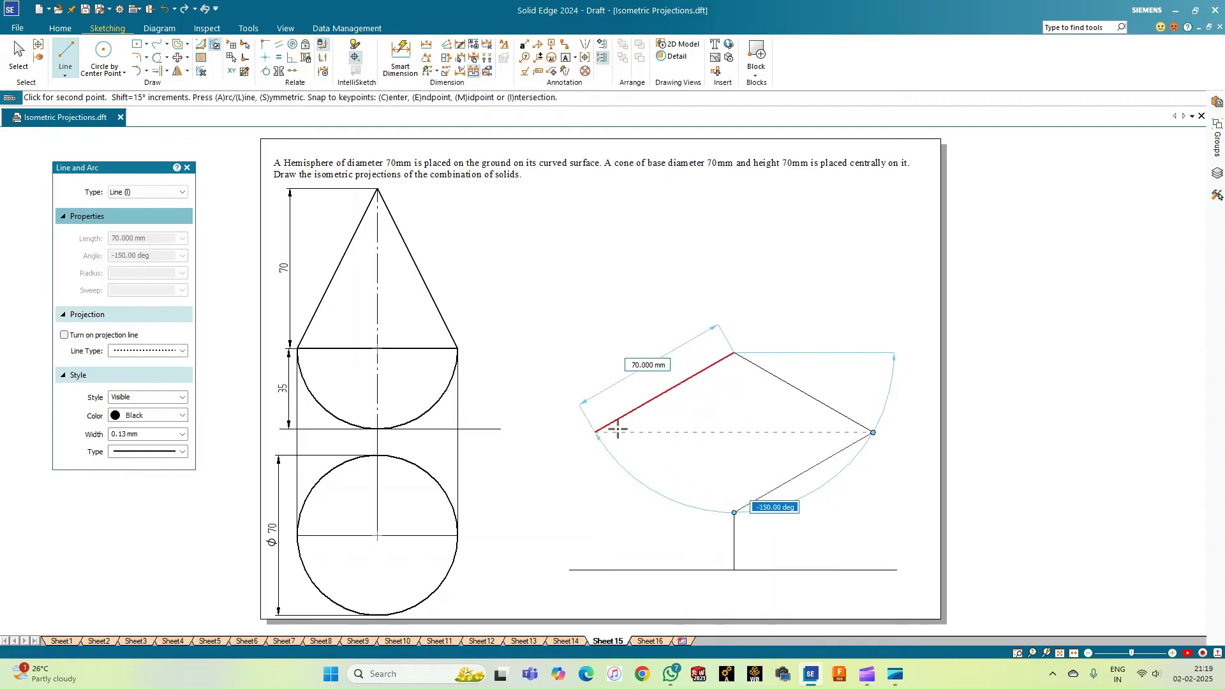
{"action": "left_click", "coordinate": [617, 426]}
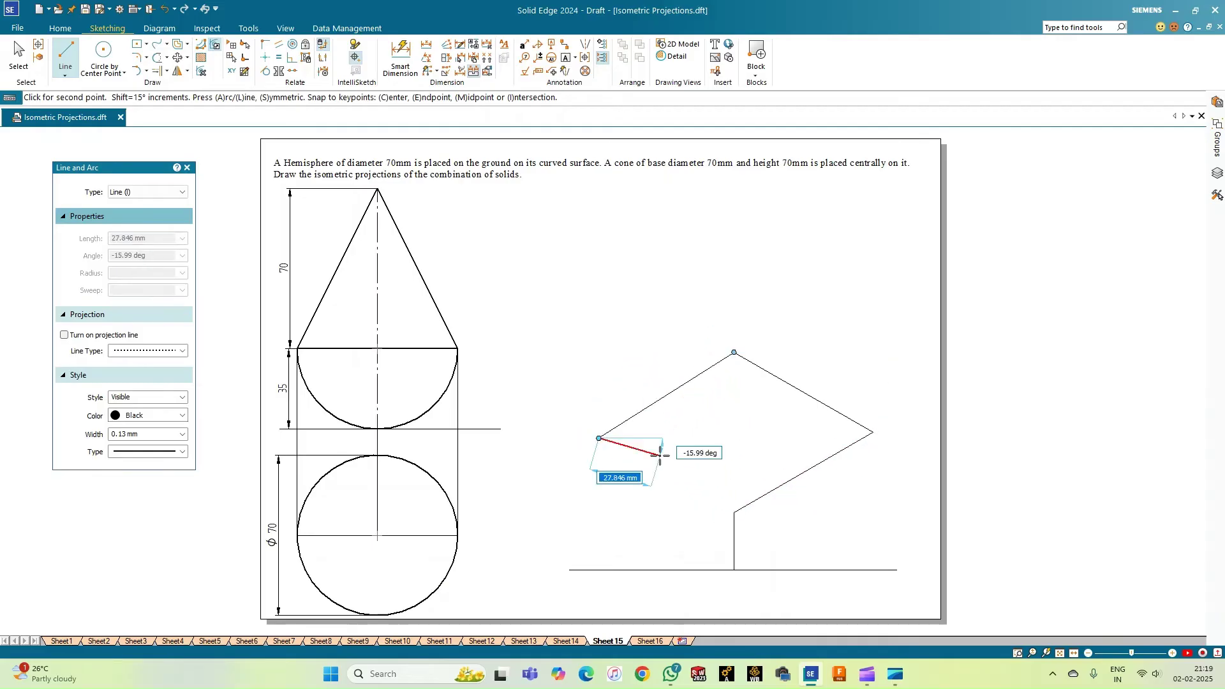
{"action": "key", "text": "ctrl+z"}
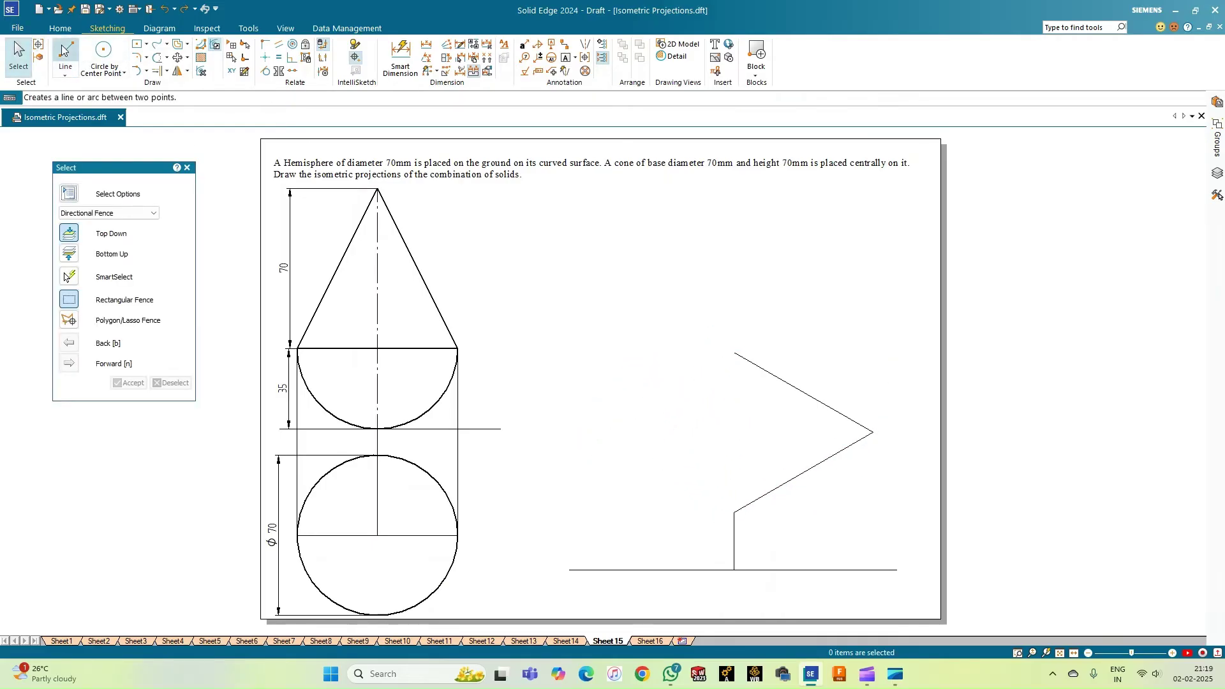
{"action": "left_click", "coordinate": [733, 352]}
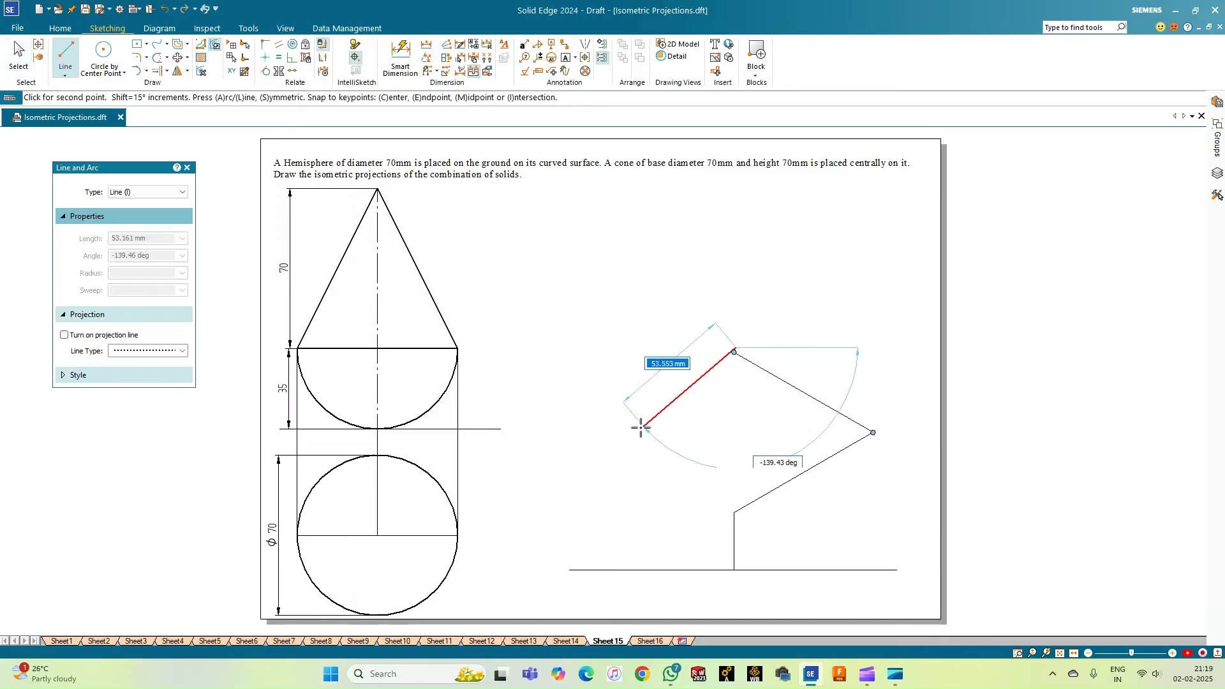
{"action": "type", "text": "70"}
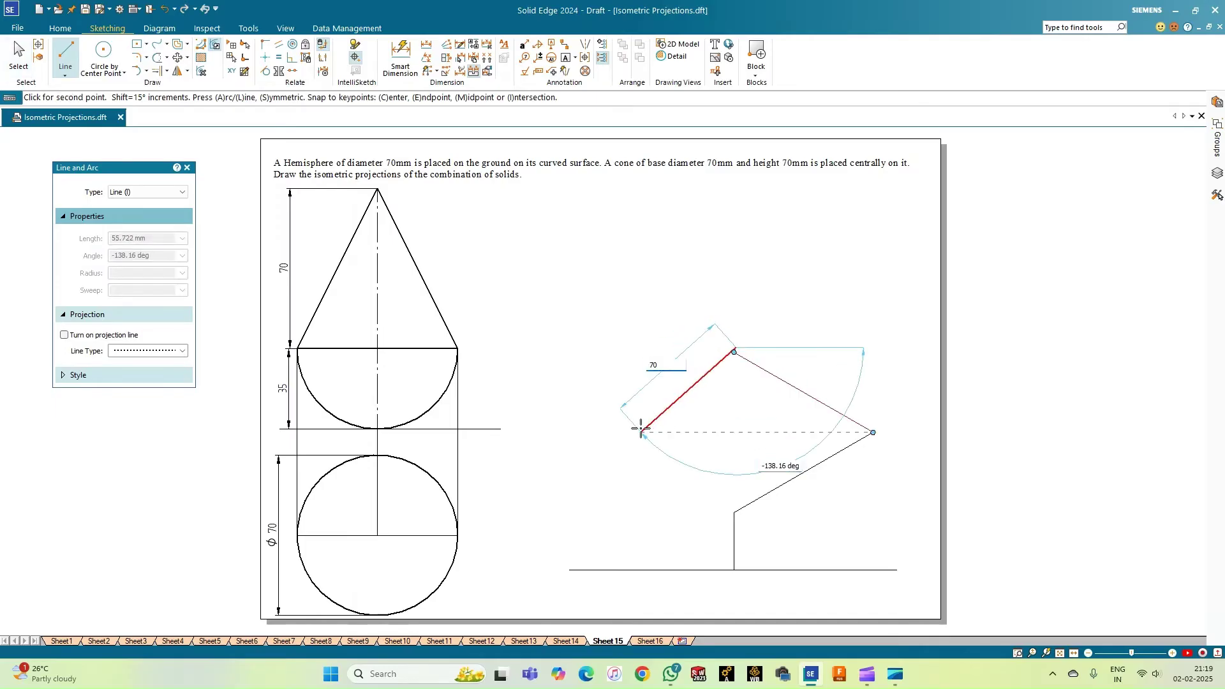
{"action": "key", "text": "Tab"}
{"action": "key", "text": "BackSpace"}
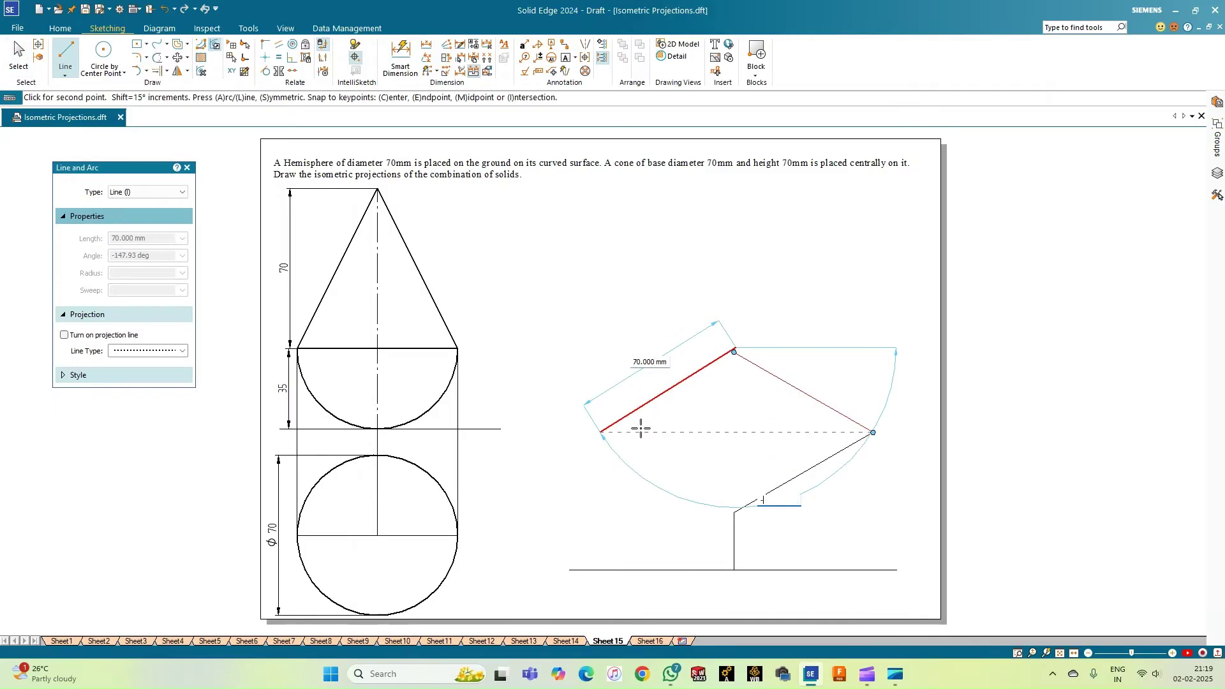
{"action": "type", "text": "-150"}
{"action": "key", "text": "Return"}
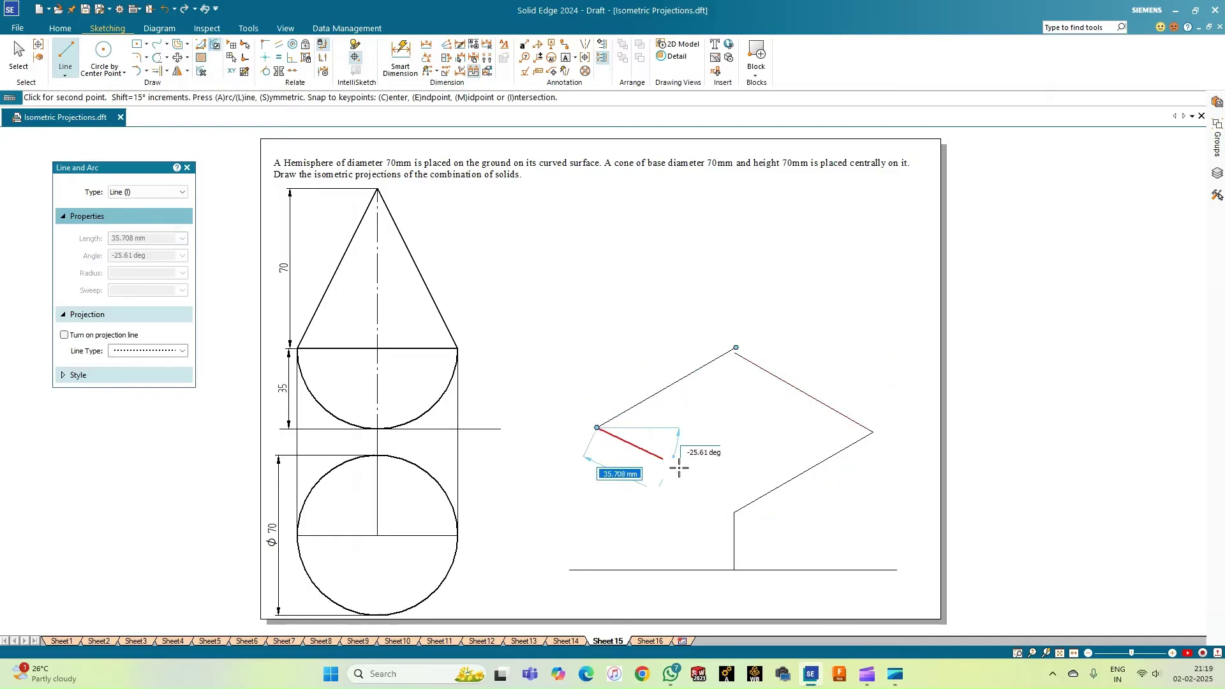
{"action": "key", "text": "ctrl+z"}
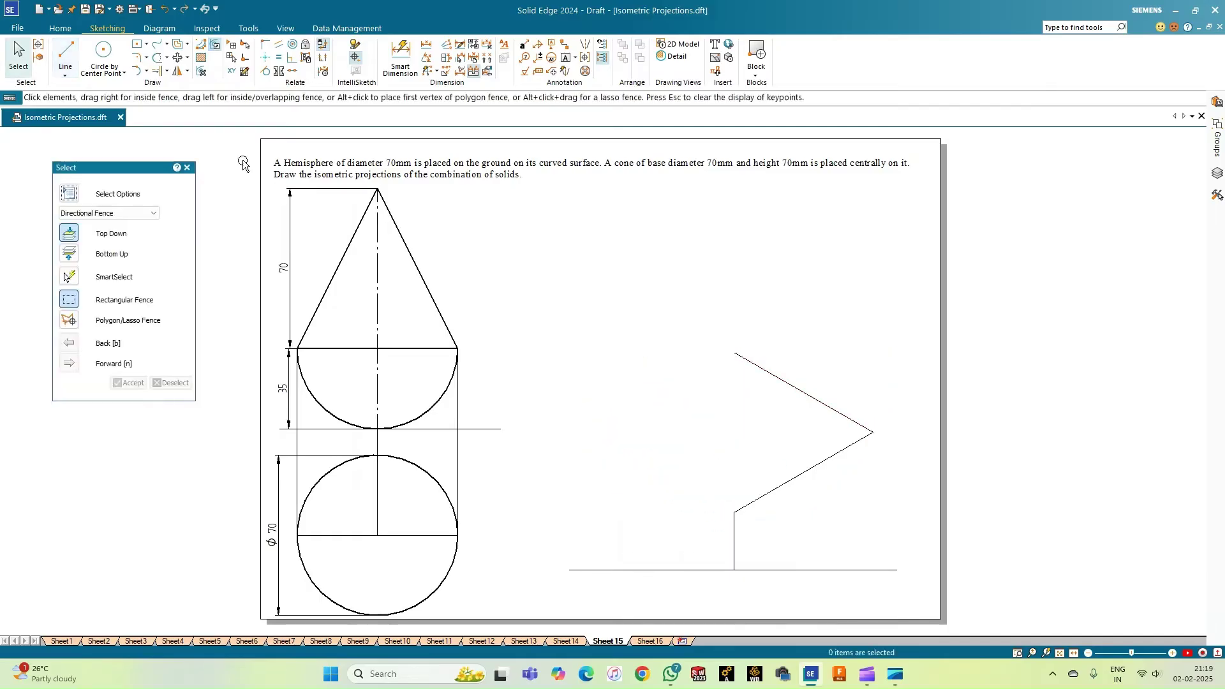
Draw a 70 mm line at -150 degrees from the outline's top end and close the rhombus at the short vertical line's upper end.
{"action": "left_click", "coordinate": [65, 54]}
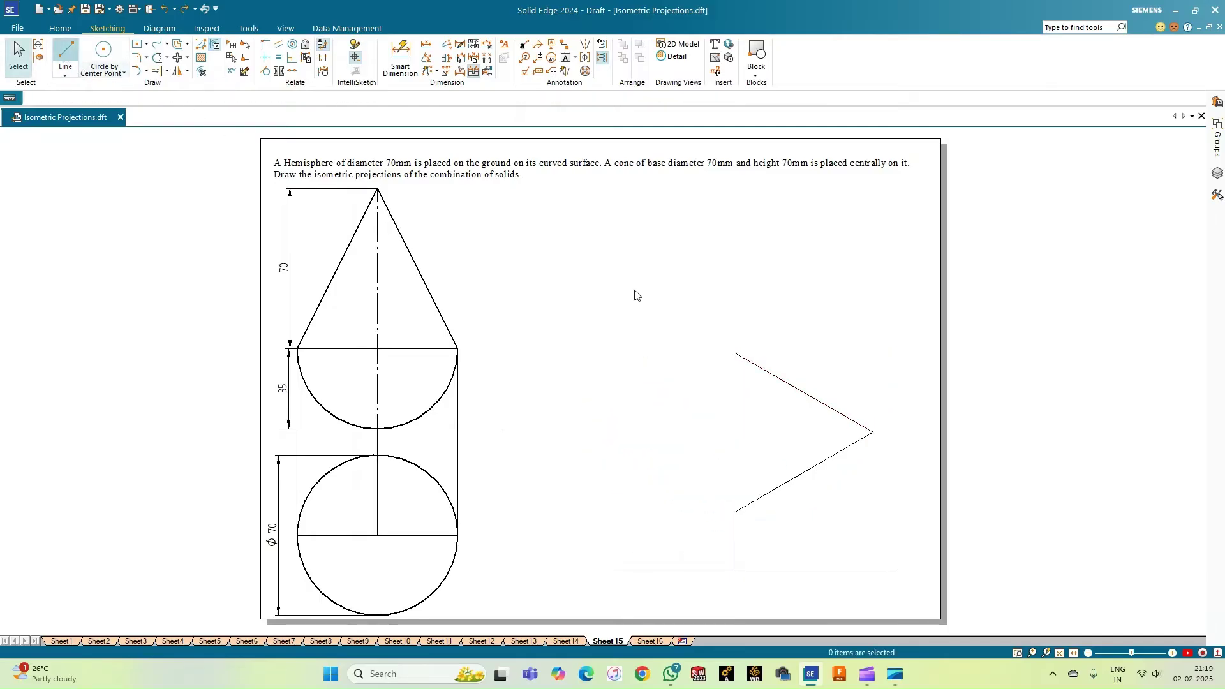
{"action": "left_click", "coordinate": [734, 352]}
{"action": "type", "text": "7"}
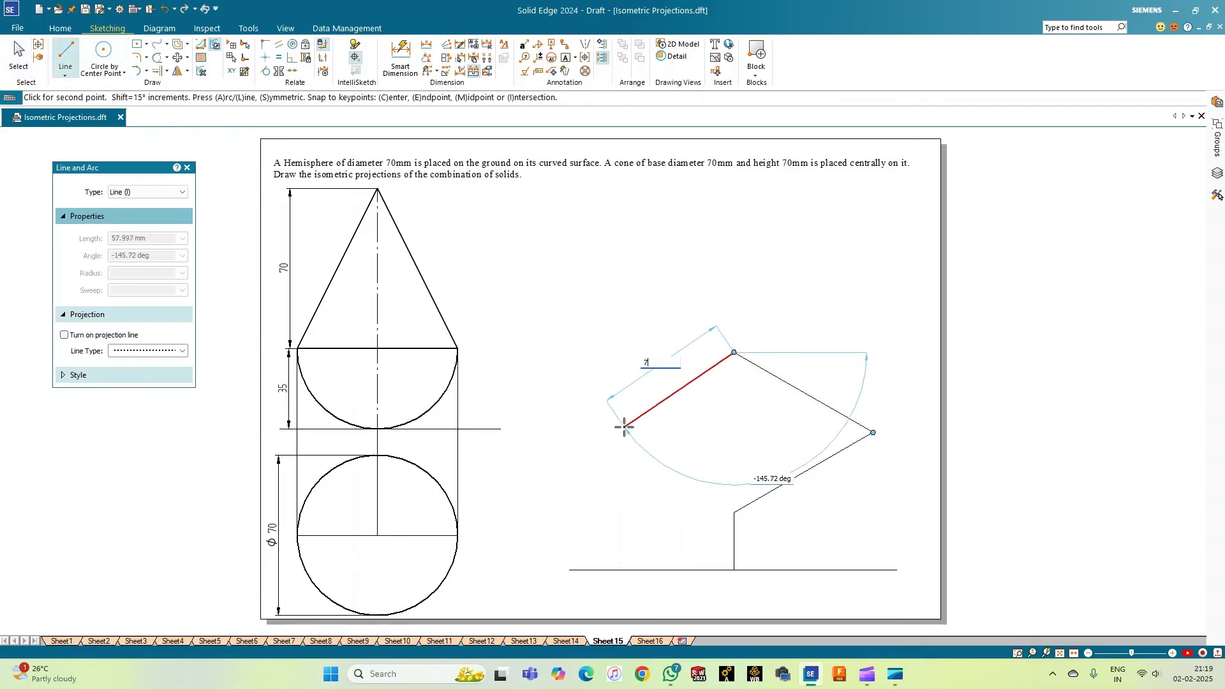
{"action": "type", "text": "0"}
{"action": "key", "text": "Tab"}
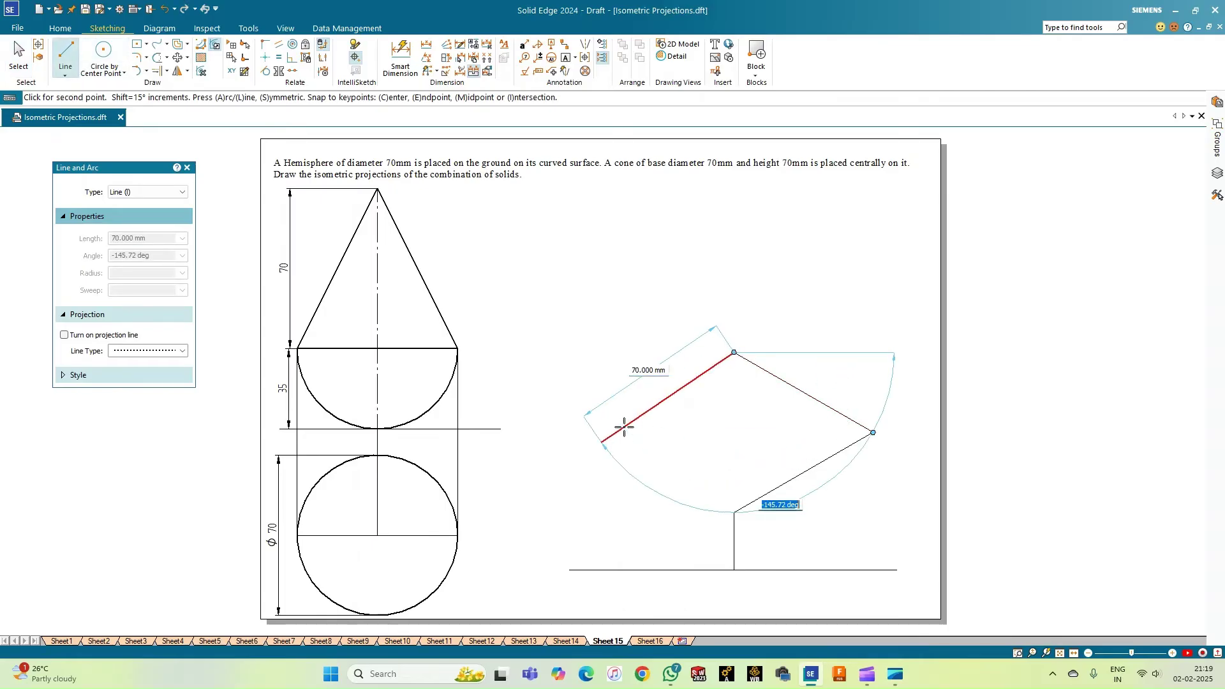
{"action": "type", "text": "-150"}
{"action": "key", "text": "Return"}
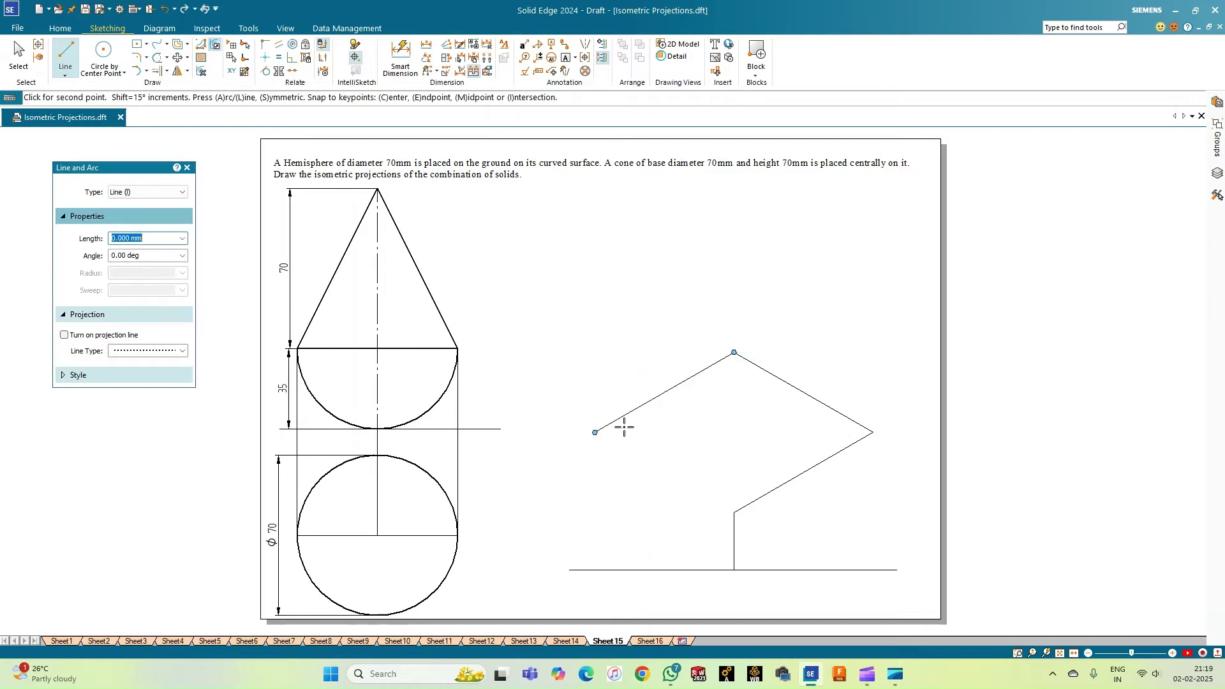
{"action": "left_click", "coordinate": [735, 514]}
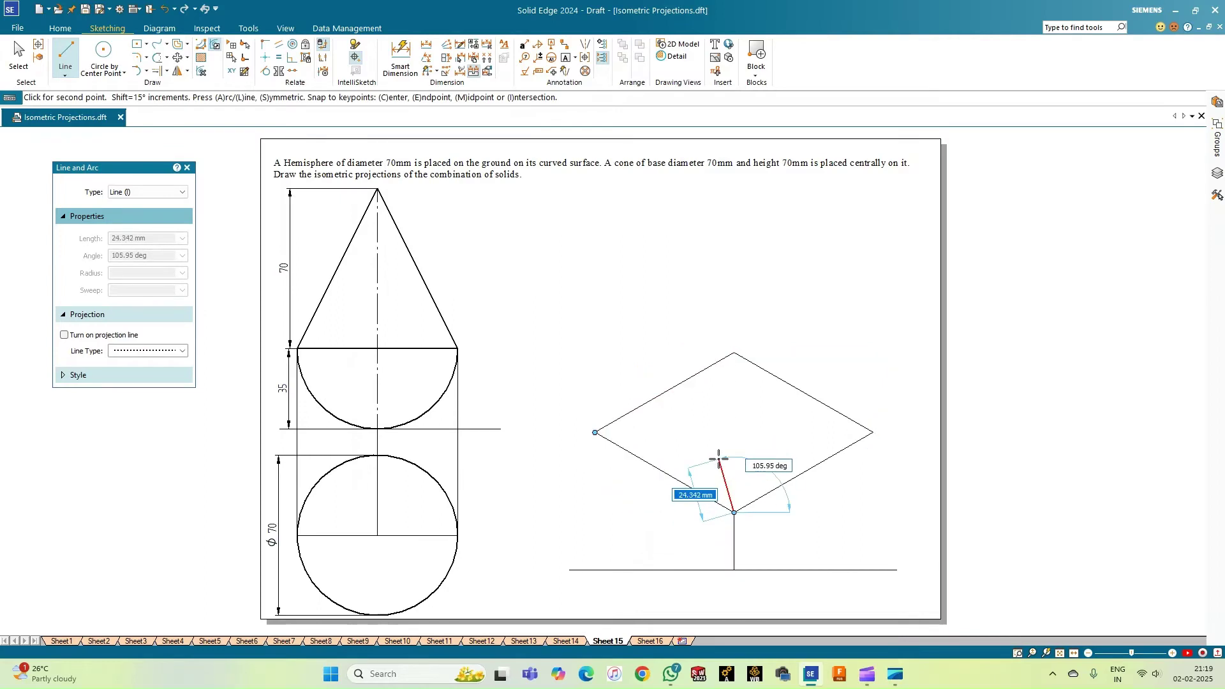
{"action": "right_click", "coordinate": [719, 459]}
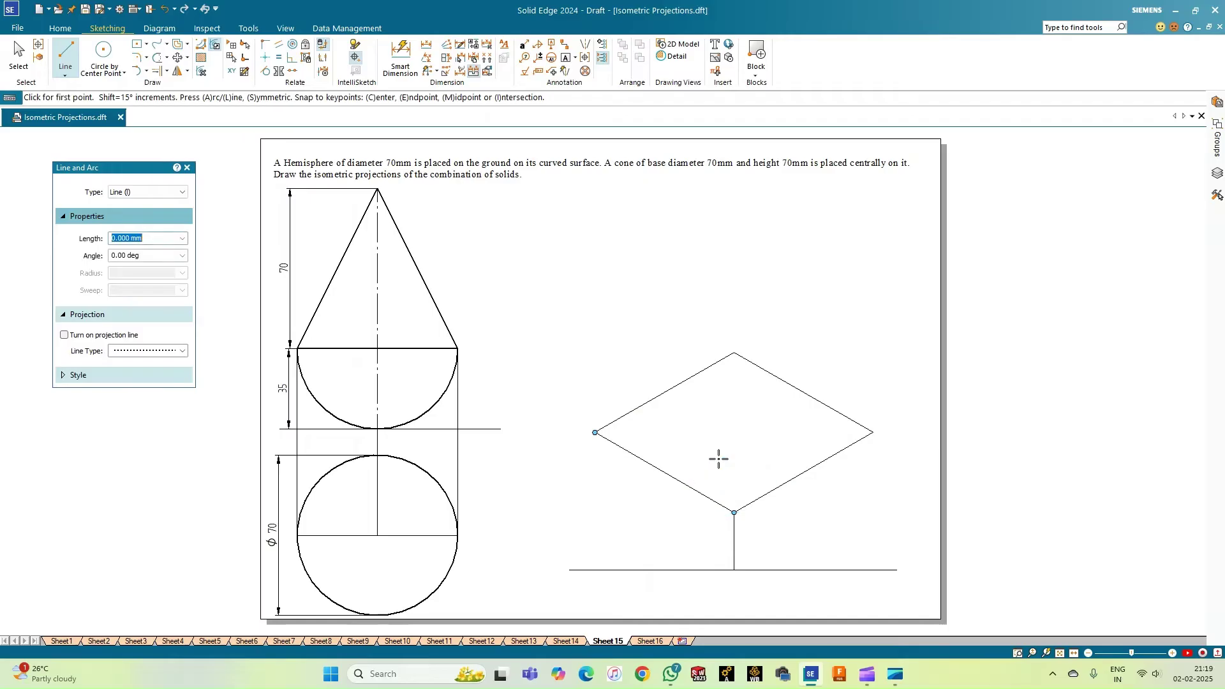
Draw the rhombus's horizontal and vertical diagonals between its opposite corners.
{"action": "left_click", "coordinate": [595, 433]}
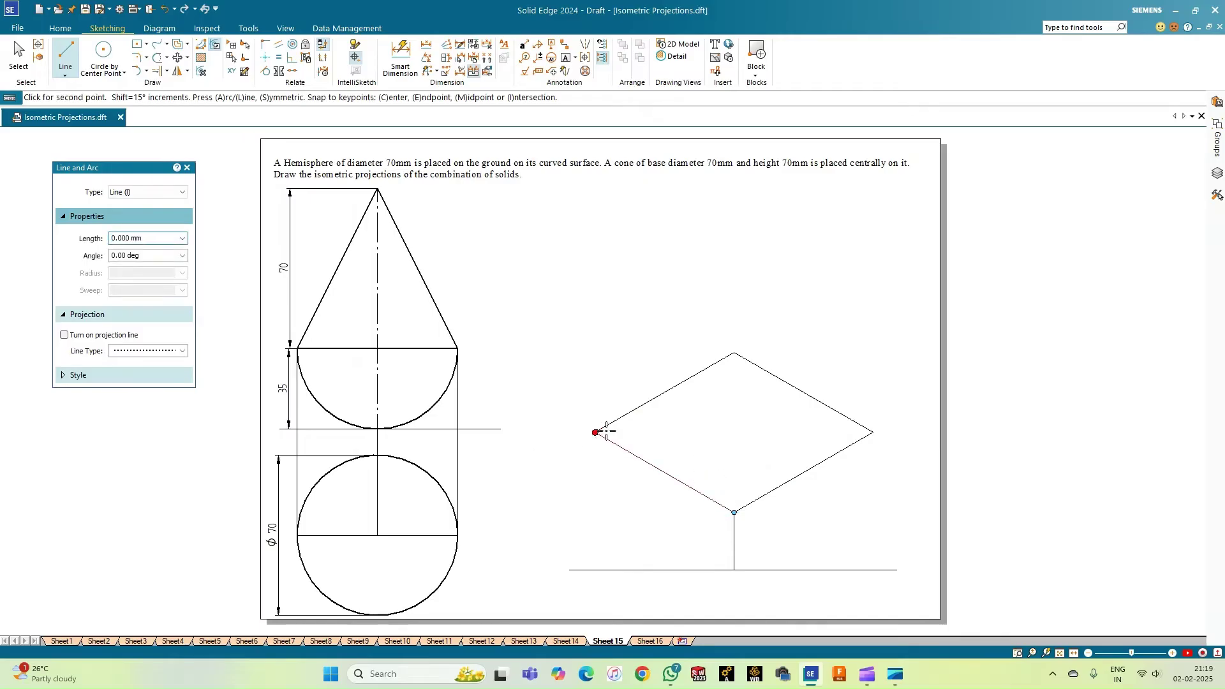
{"action": "left_click", "coordinate": [873, 432]}
{"action": "right_click", "coordinate": [863, 392]}
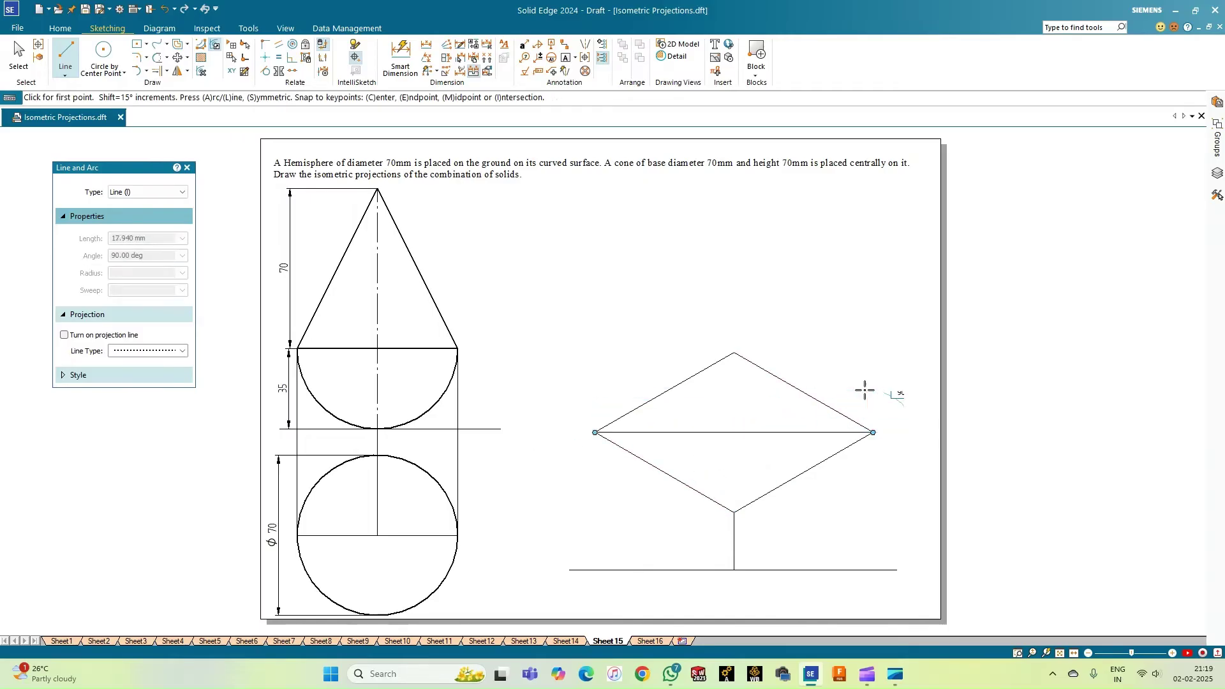
{"action": "left_click", "coordinate": [734, 352]}
{"action": "left_click", "coordinate": [734, 512]}
{"action": "right_click", "coordinate": [565, 320]}
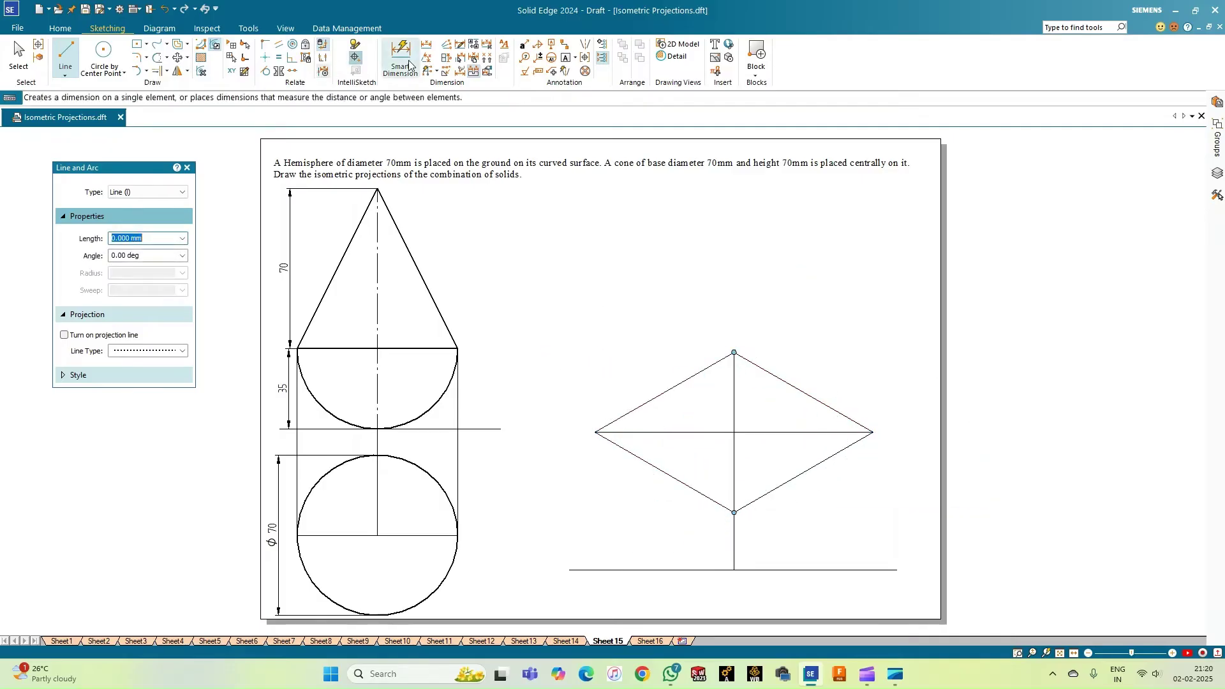
Enable midpoint recognition in the IntelliSketch relationship settings.
{"action": "left_click", "coordinate": [367, 74]}
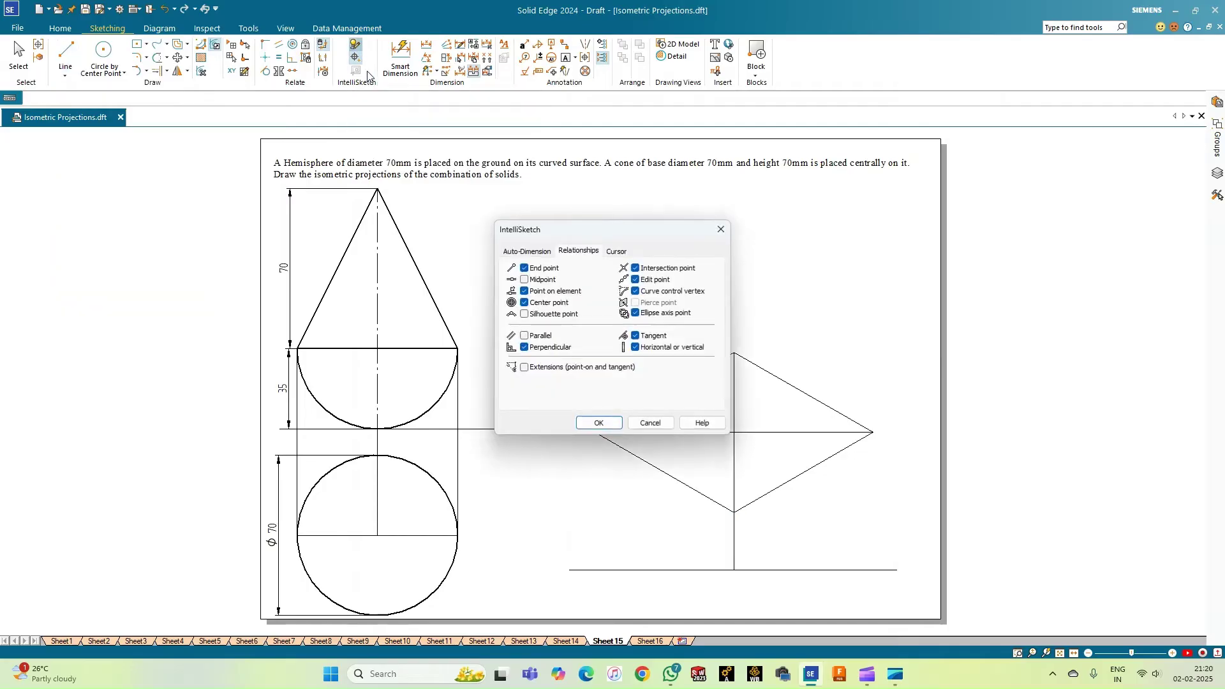
{"action": "left_click", "coordinate": [524, 281]}
{"action": "left_click", "coordinate": [598, 423]}
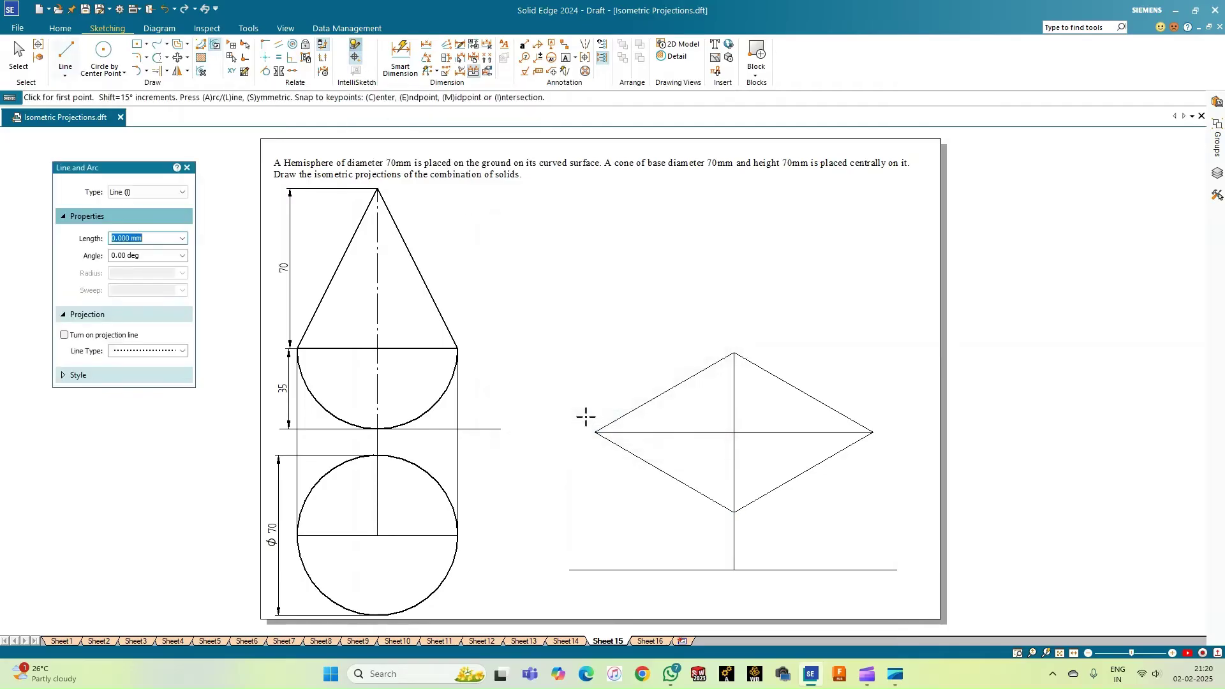
Draw lines from the rhombus's bottom corner to the midpoints of its two upper sides.
{"action": "left_click", "coordinate": [733, 511]}
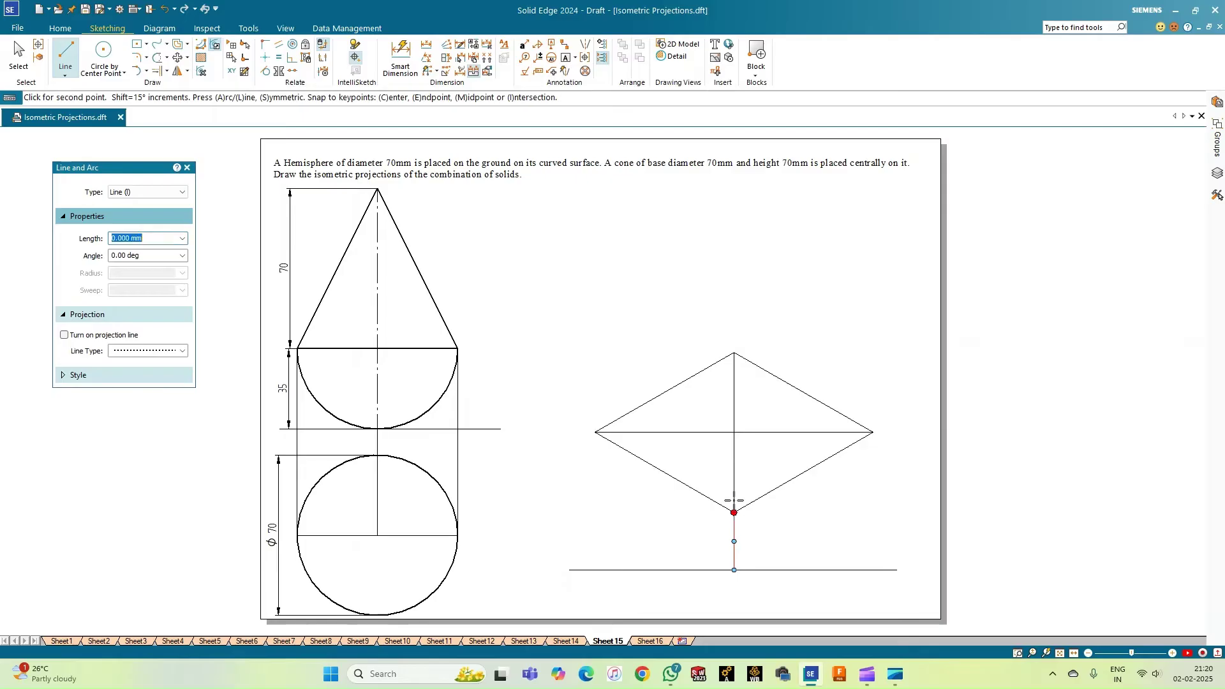
{"action": "left_click", "coordinate": [805, 391]}
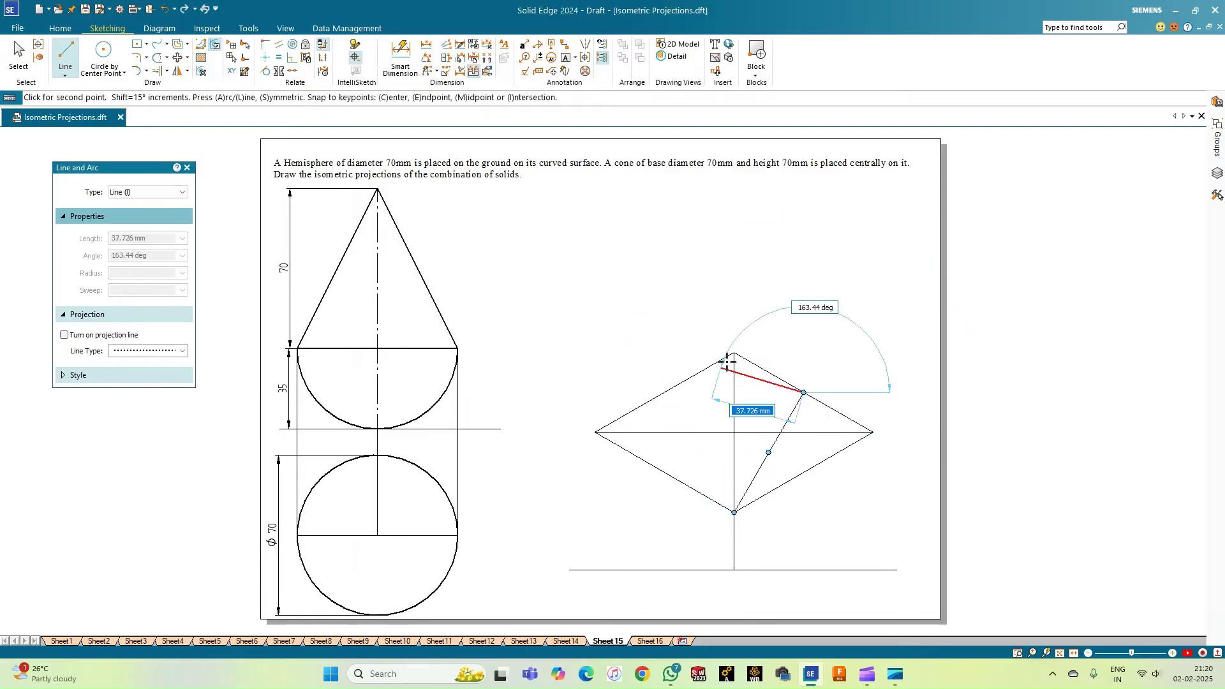
{"action": "key", "text": "Escape"}
{"action": "left_click", "coordinate": [733, 511]}
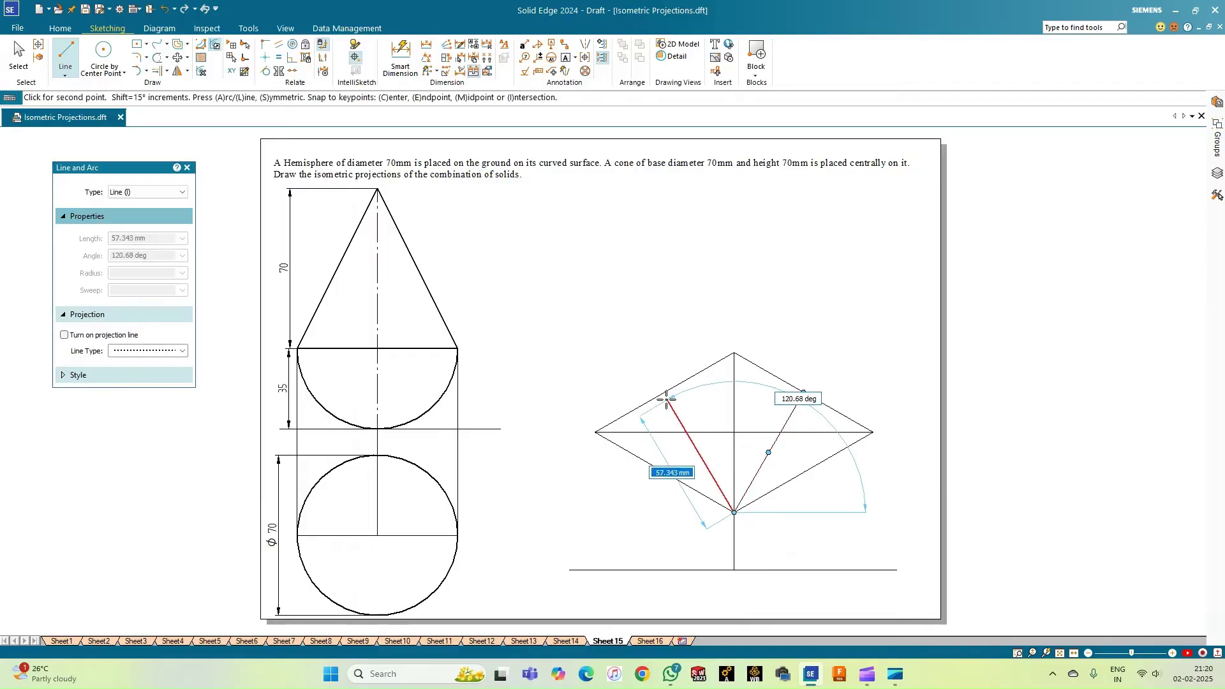
{"action": "left_click", "coordinate": [663, 392]}
{"action": "key", "text": "Escape"}
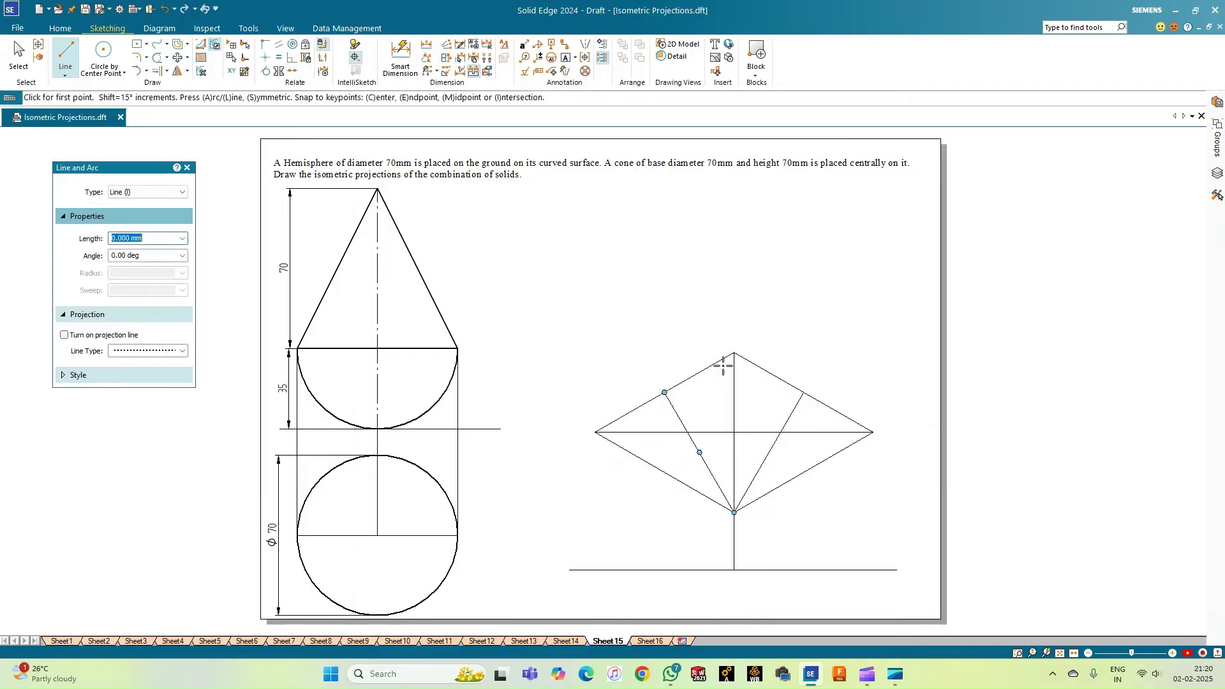
Draw lines from the rhombus's top corner to the midpoints of its two lower sides.
{"action": "left_click", "coordinate": [734, 352]}
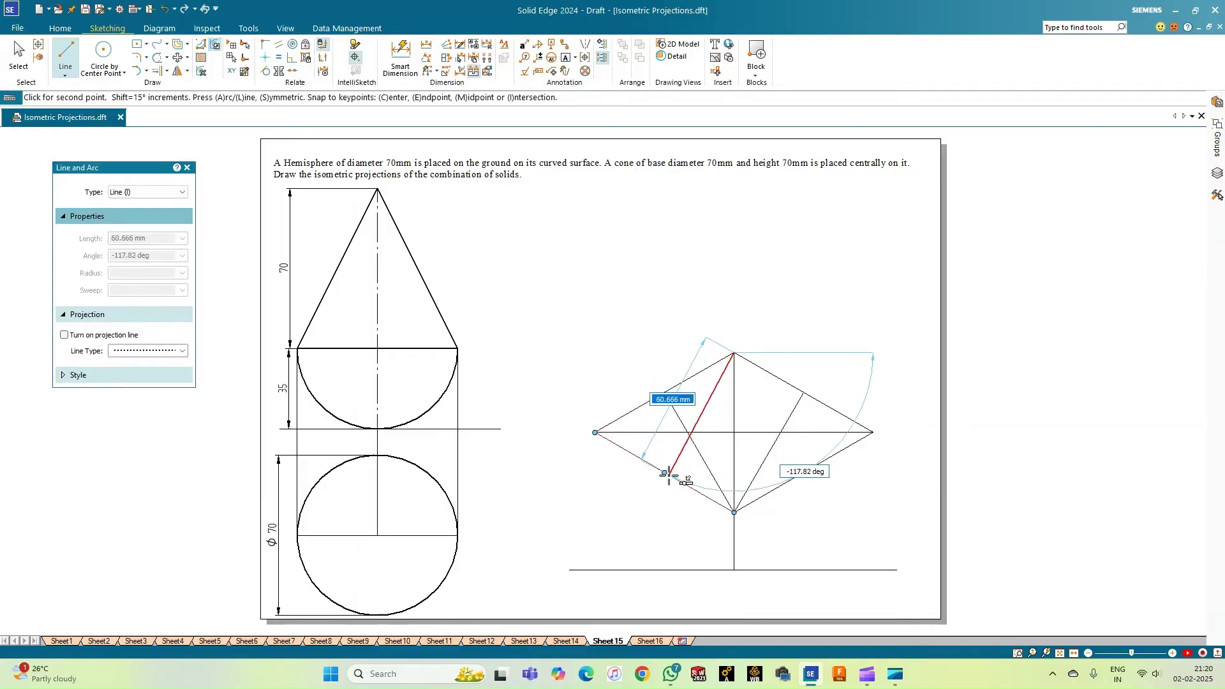
{"action": "left_click", "coordinate": [664, 472]}
{"action": "key", "text": "Escape"}
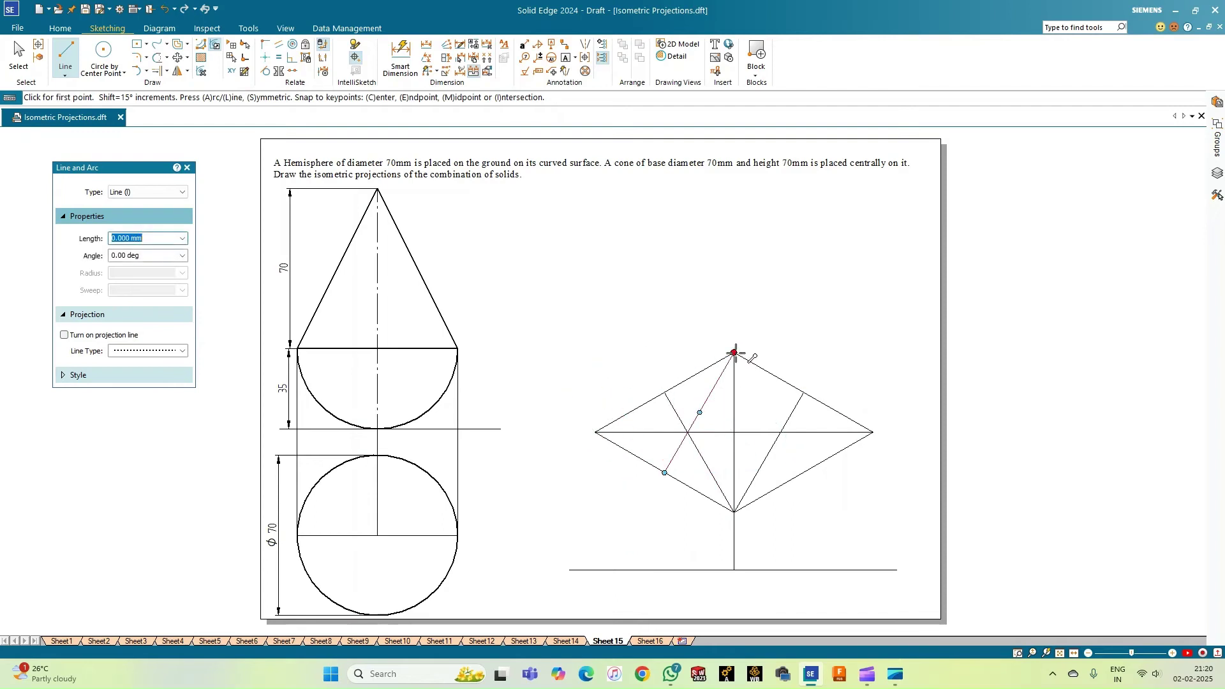
{"action": "left_click", "coordinate": [733, 352]}
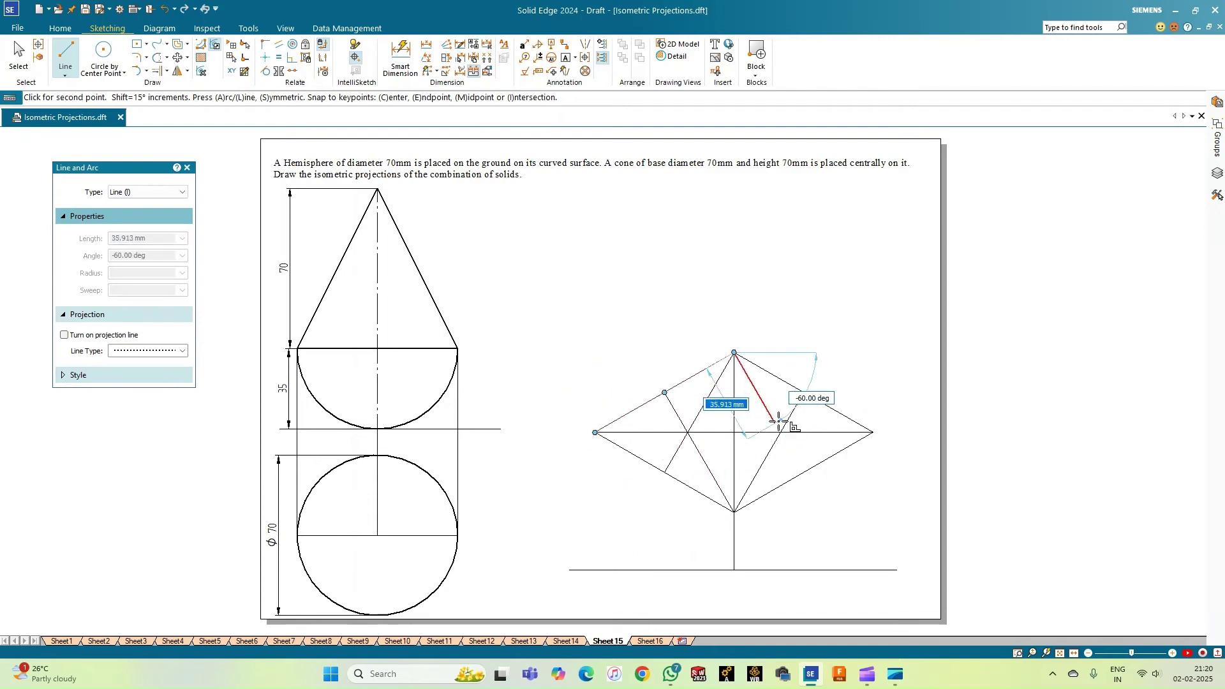
{"action": "left_click", "coordinate": [803, 472]}
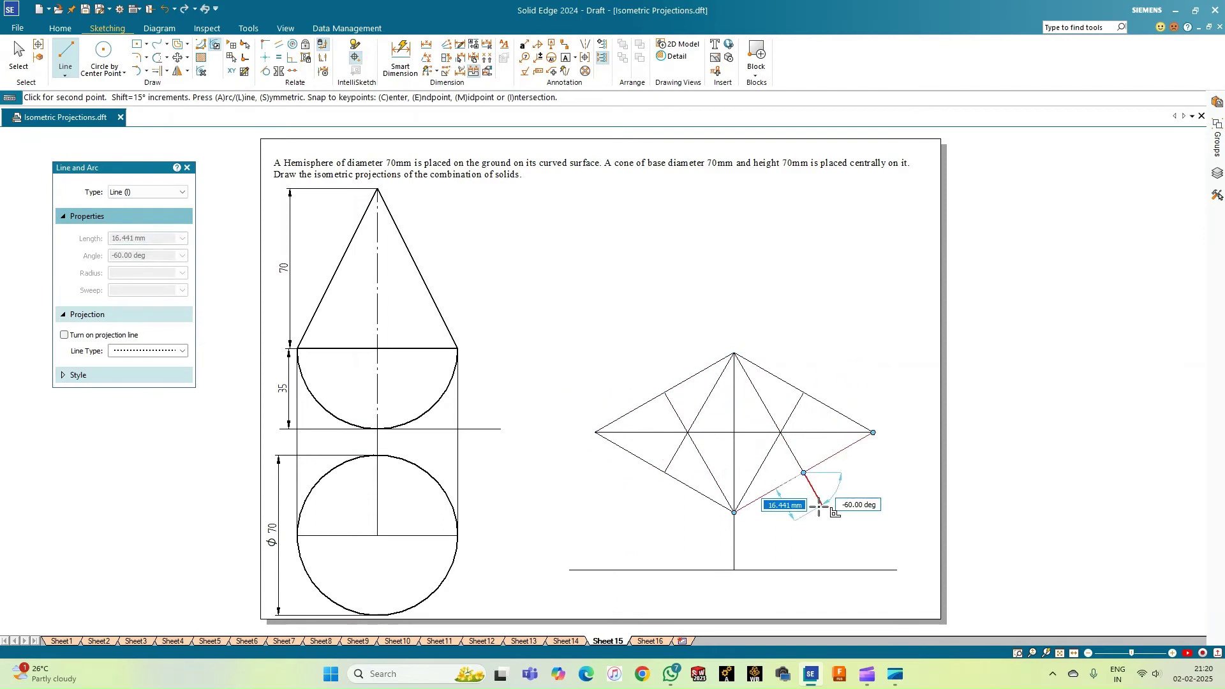
{"action": "key", "text": "Escape"}
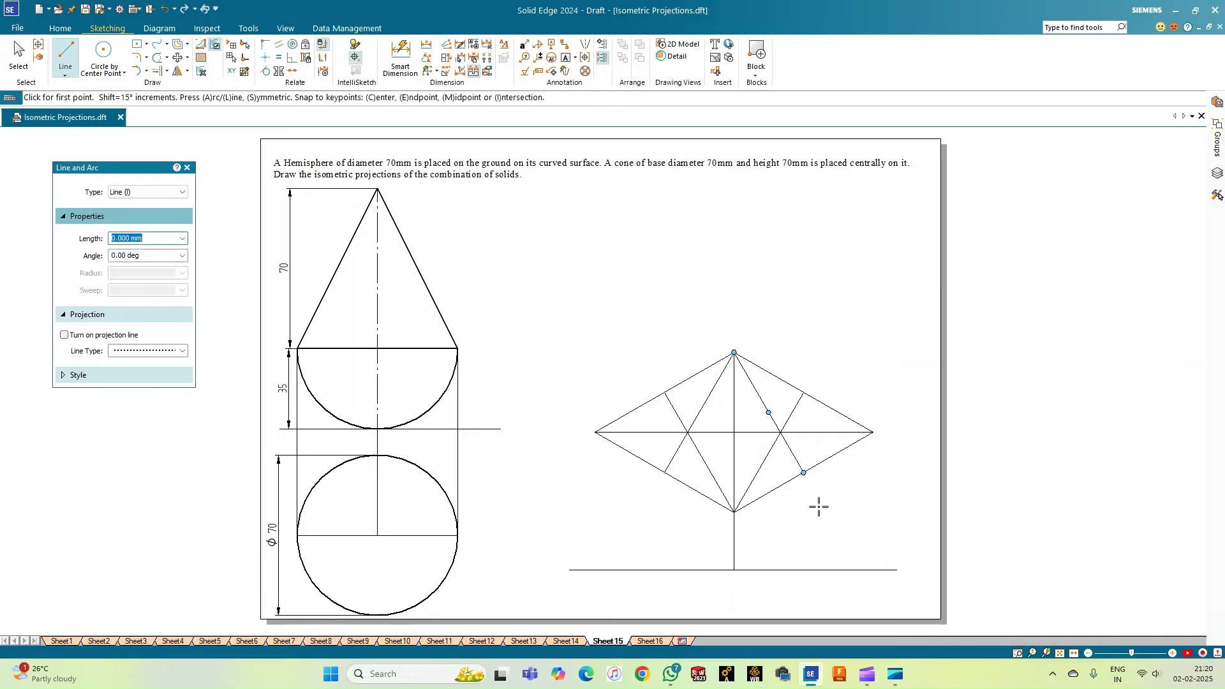
Start a center-point arc with its line width set to 0.50 mm.
{"action": "left_click", "coordinate": [146, 58]}
{"action": "left_click", "coordinate": [185, 107]}
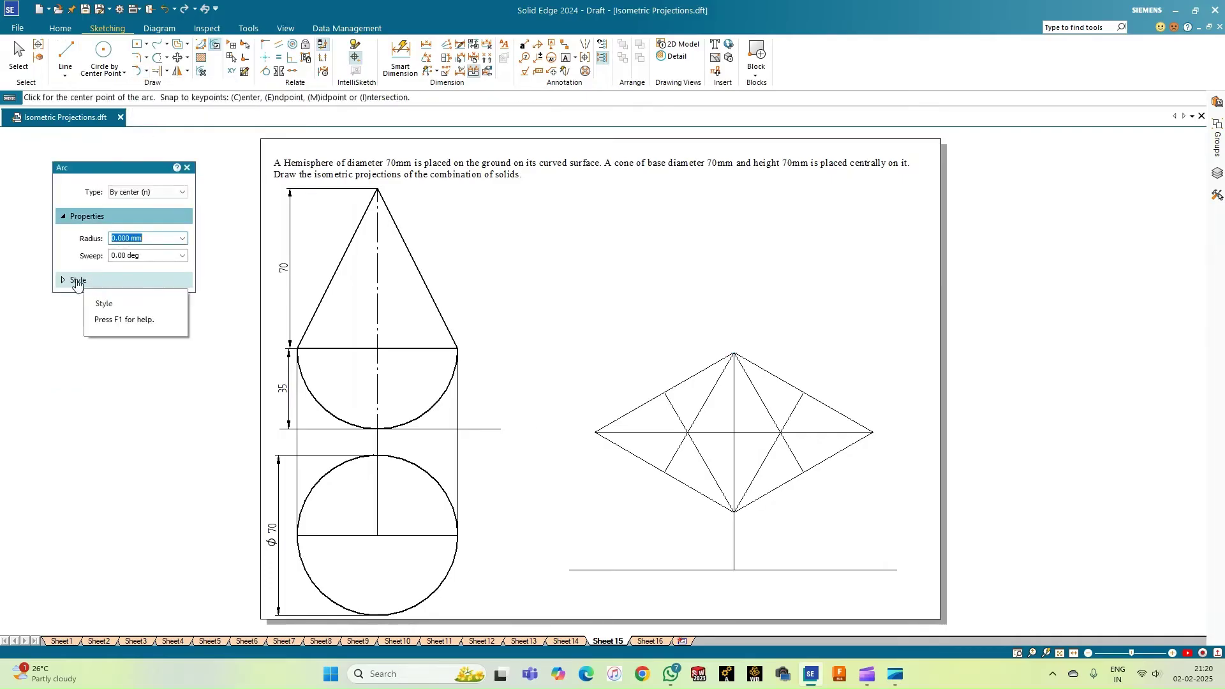
{"action": "left_click", "coordinate": [73, 281]}
{"action": "left_click", "coordinate": [182, 342]}
{"action": "left_click", "coordinate": [181, 342]}
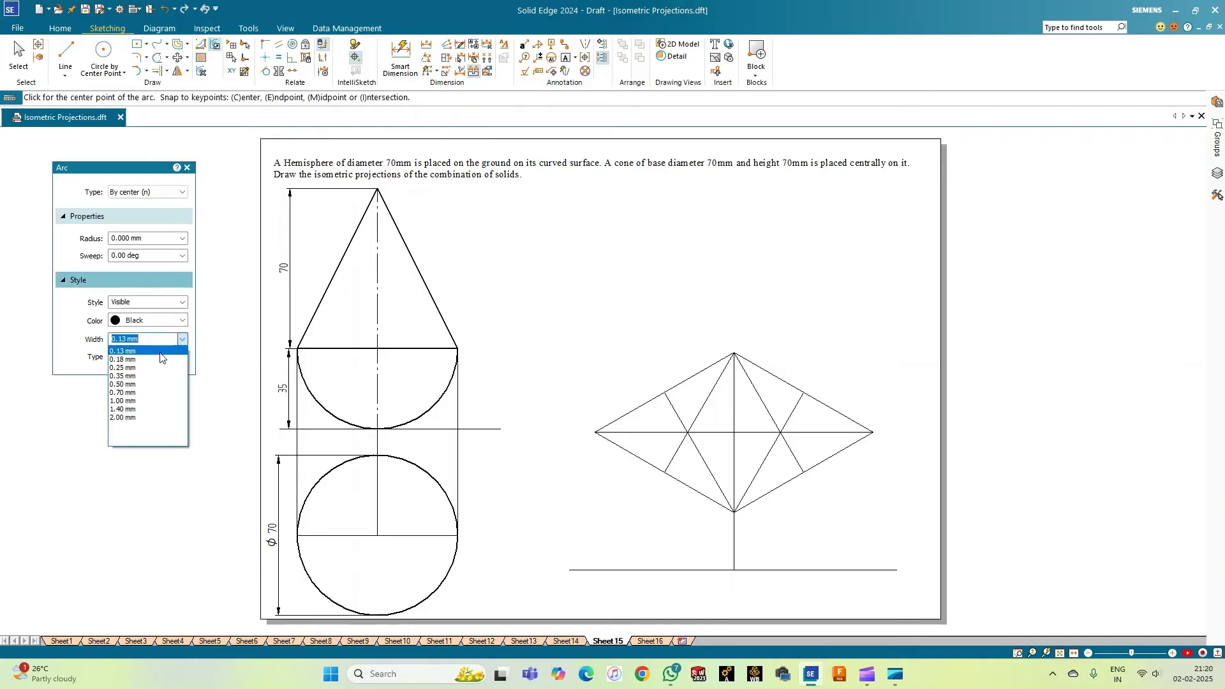
{"action": "left_click", "coordinate": [147, 384]}
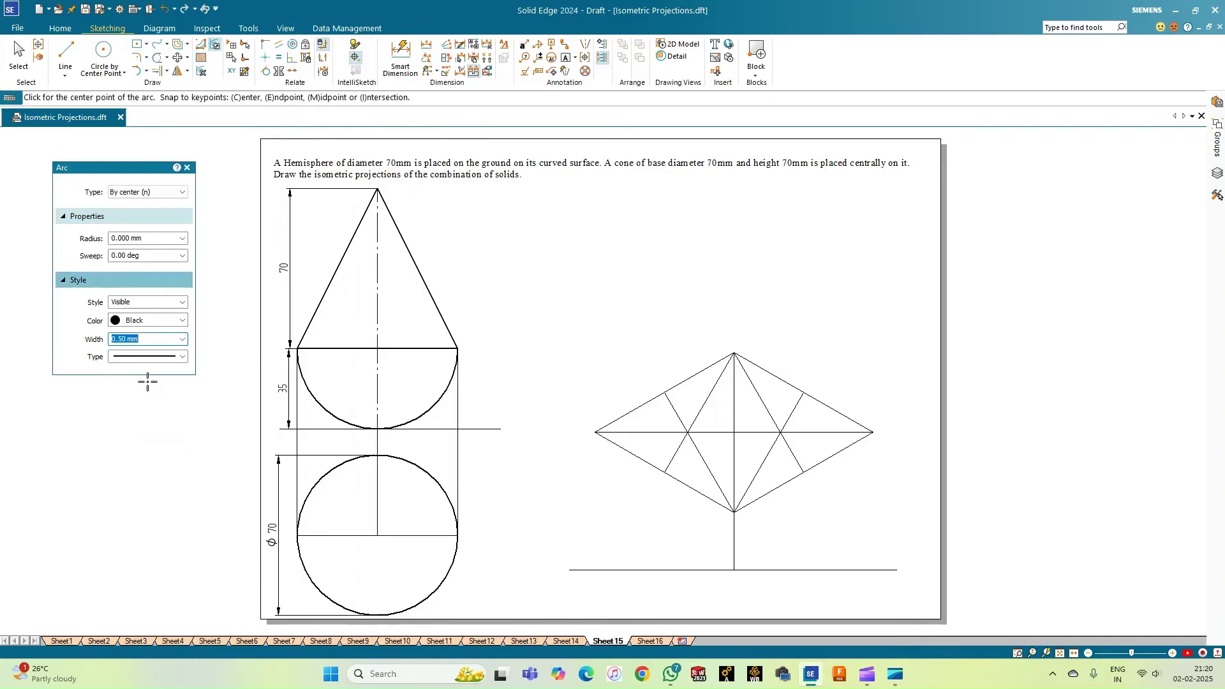
Draw the ellipse's left and right end arcs, centered on the construction-line intersections and running between the rhombus side midpoints.
{"action": "left_click", "coordinate": [689, 433]}
{"action": "left_click", "coordinate": [663, 392]}
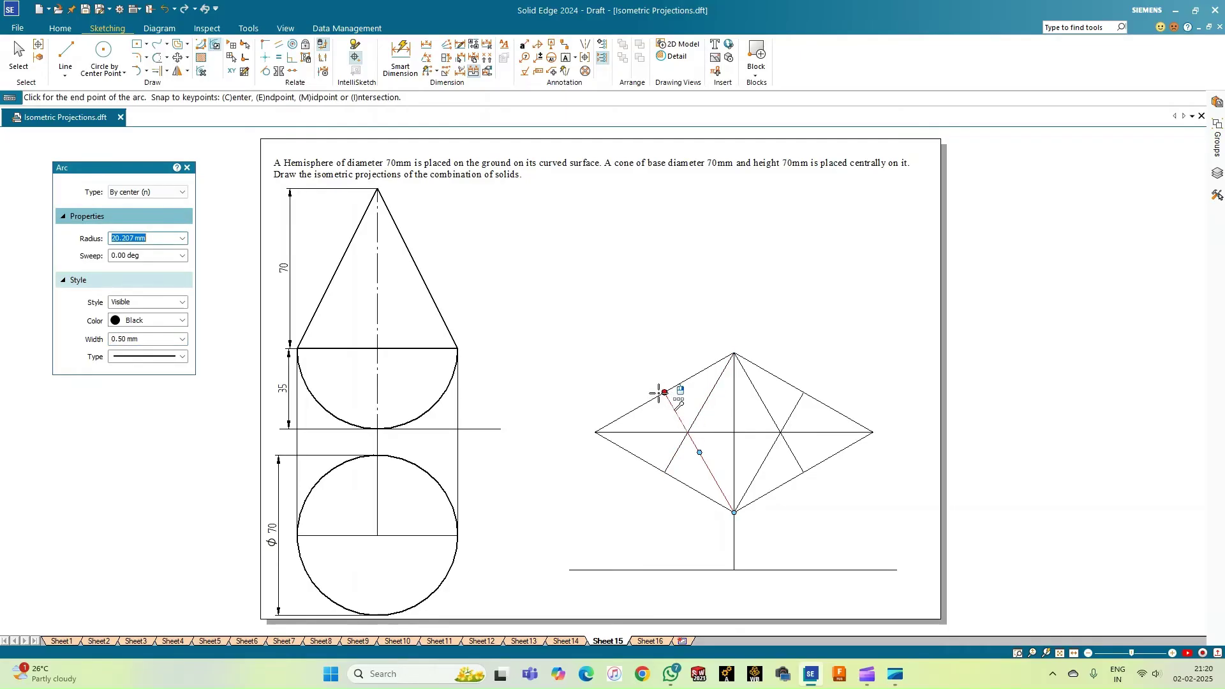
{"action": "left_click", "coordinate": [662, 470]}
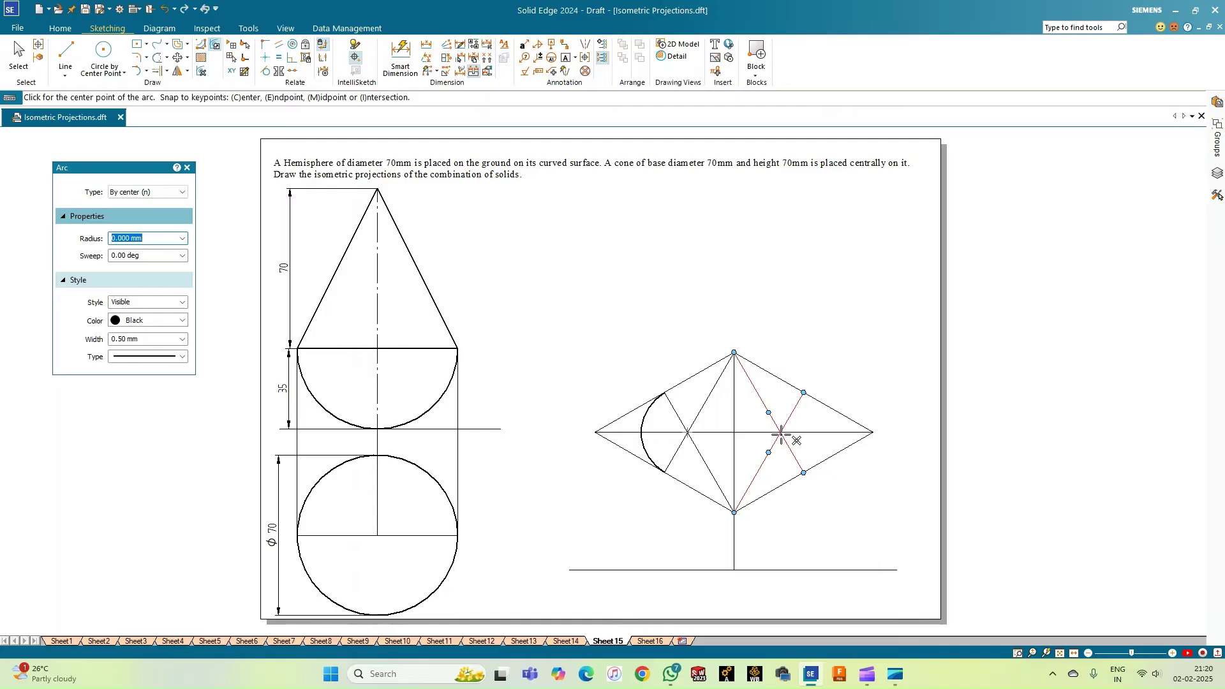
{"action": "left_click", "coordinate": [781, 433]}
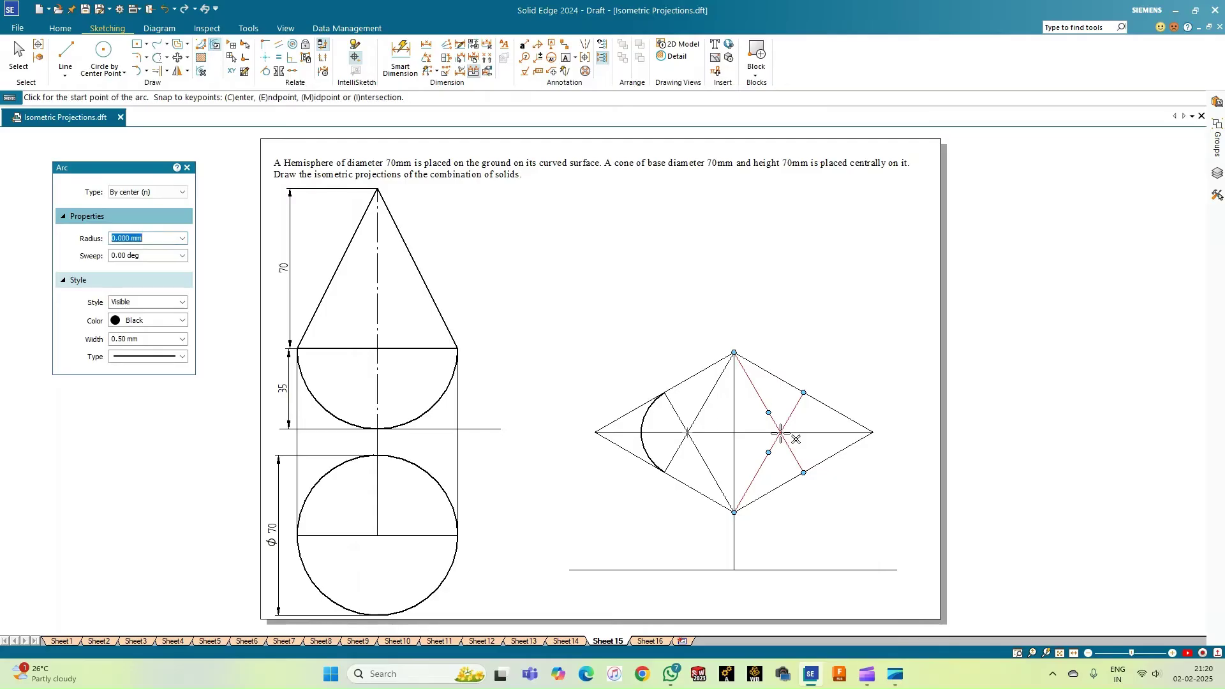
{"action": "left_click", "coordinate": [803, 392]}
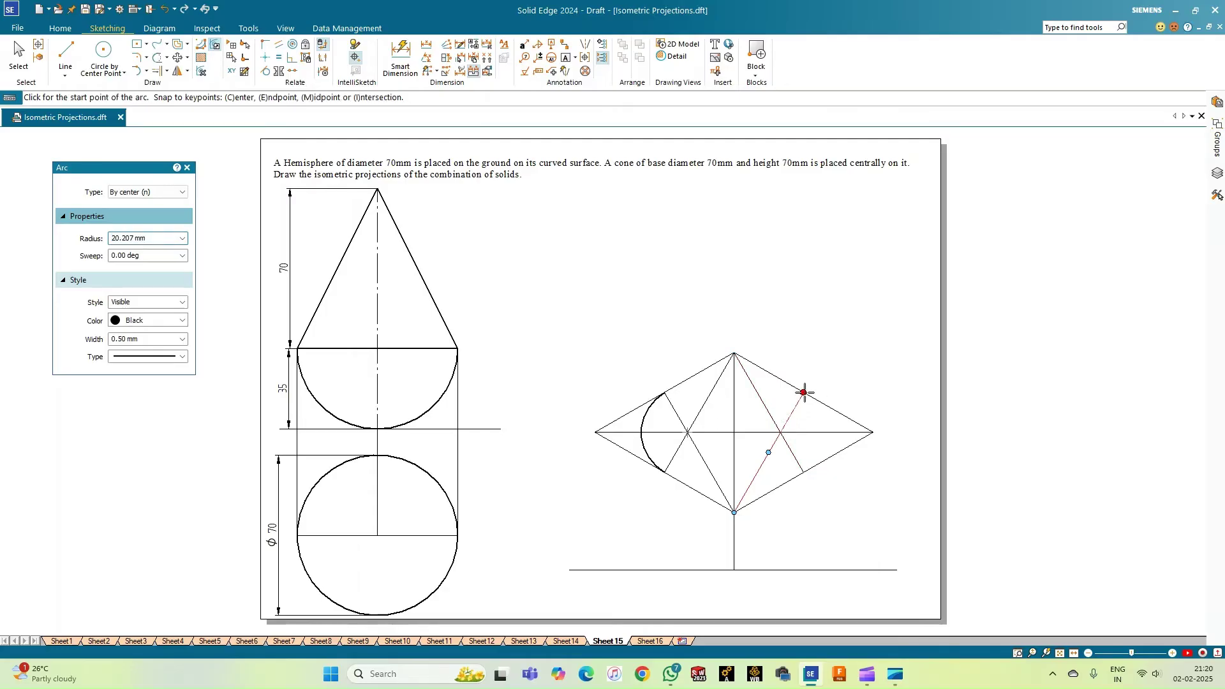
{"action": "left_click", "coordinate": [803, 472]}
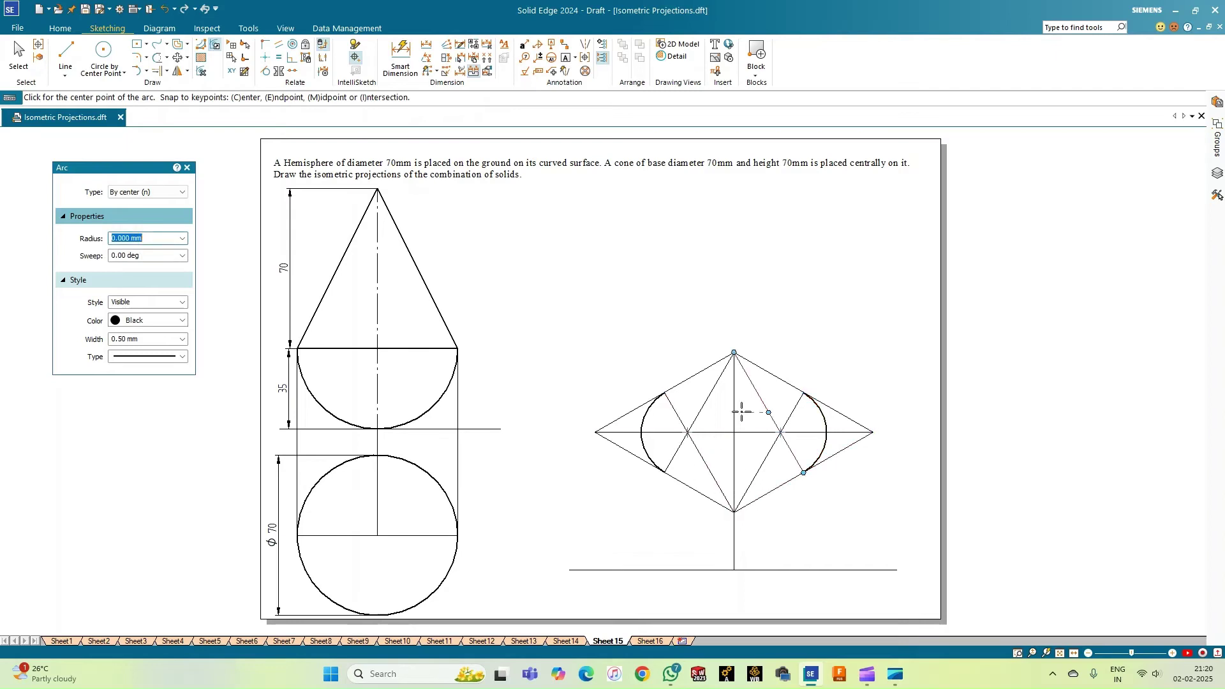
Draw the ellipse's lower and upper arcs between the side midpoints, centered on the rhombus's top and bottom corners respectively.
{"action": "left_click", "coordinate": [735, 353]}
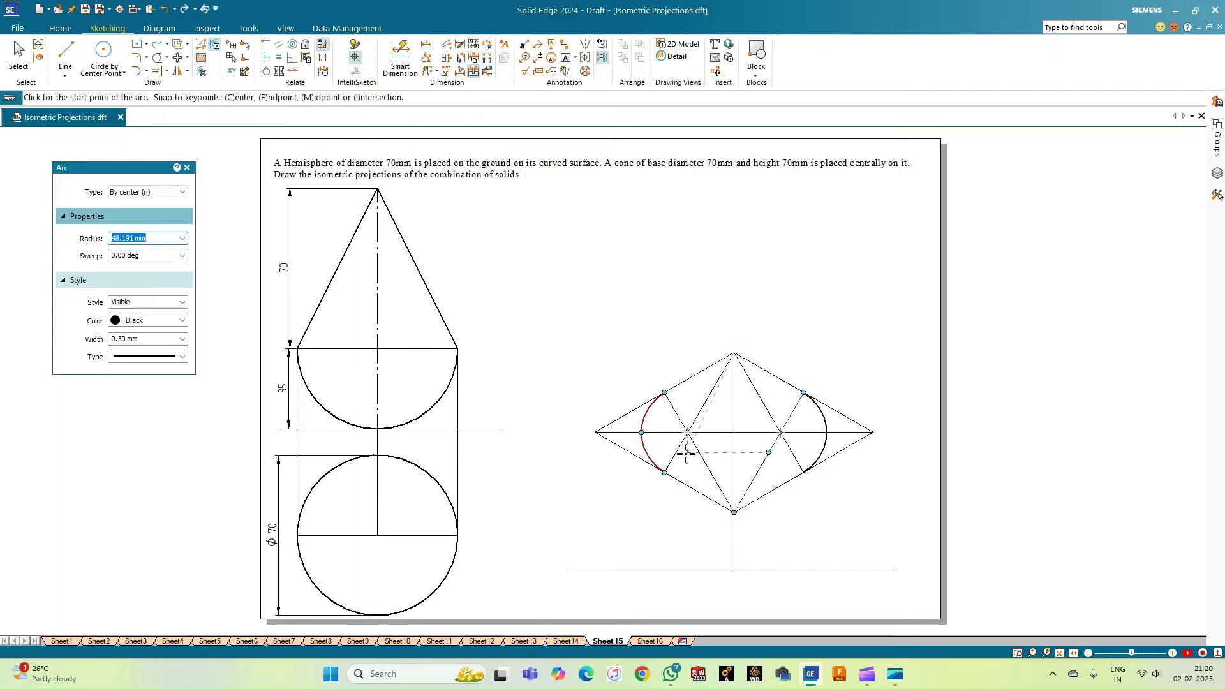
{"action": "left_click", "coordinate": [665, 473]}
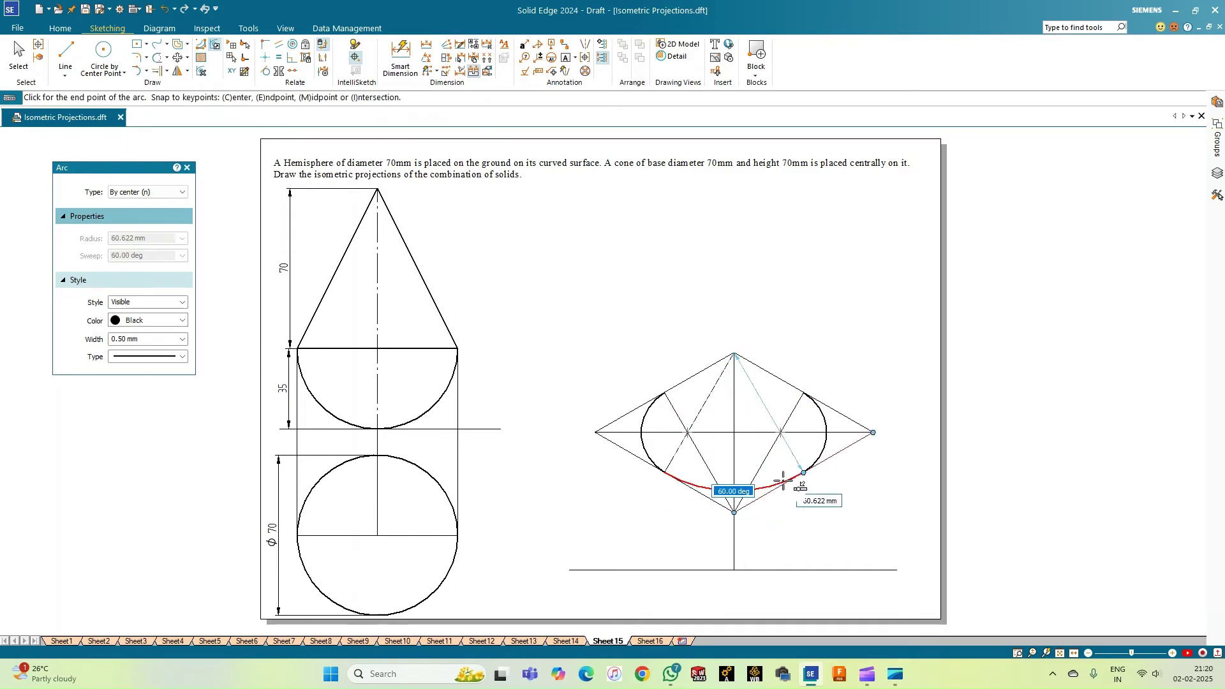
{"action": "left_click", "coordinate": [803, 469]}
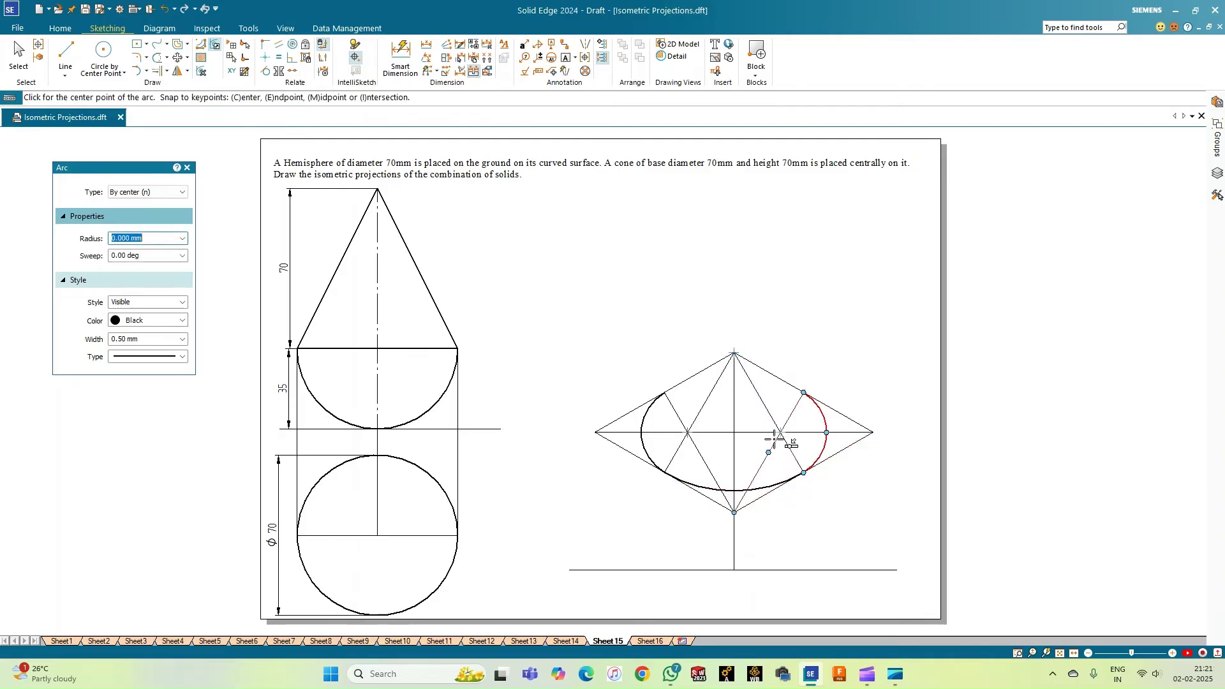
{"action": "left_click", "coordinate": [733, 512]}
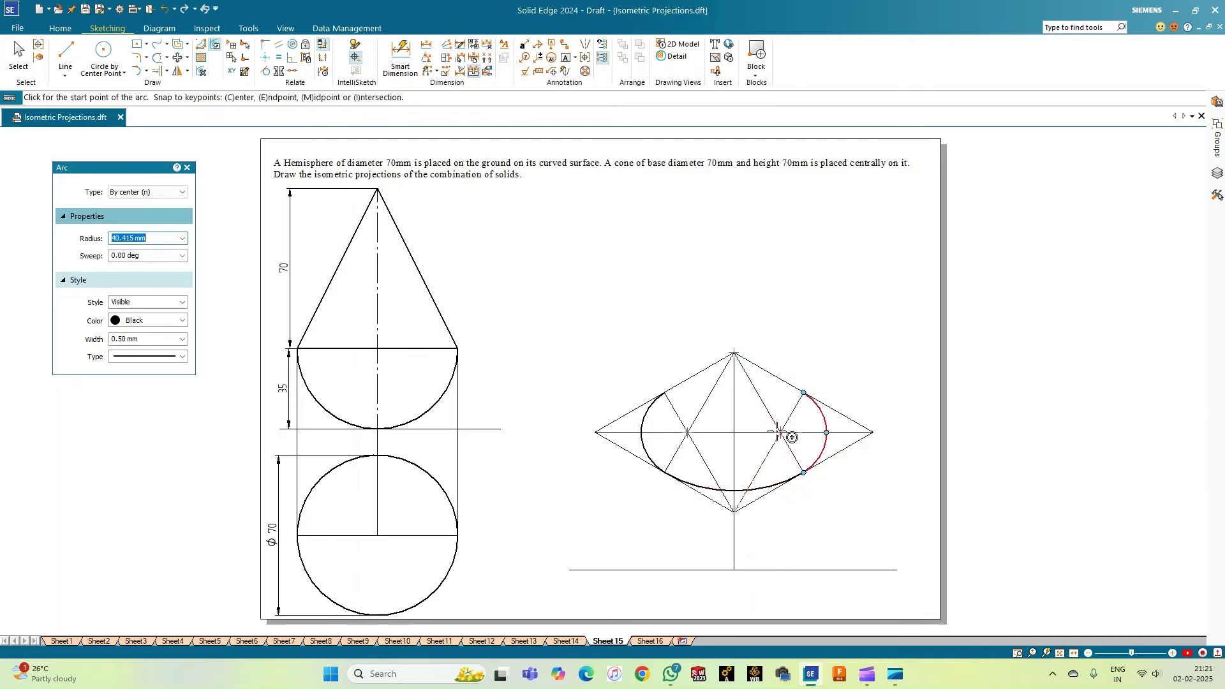
{"action": "left_click", "coordinate": [803, 392]}
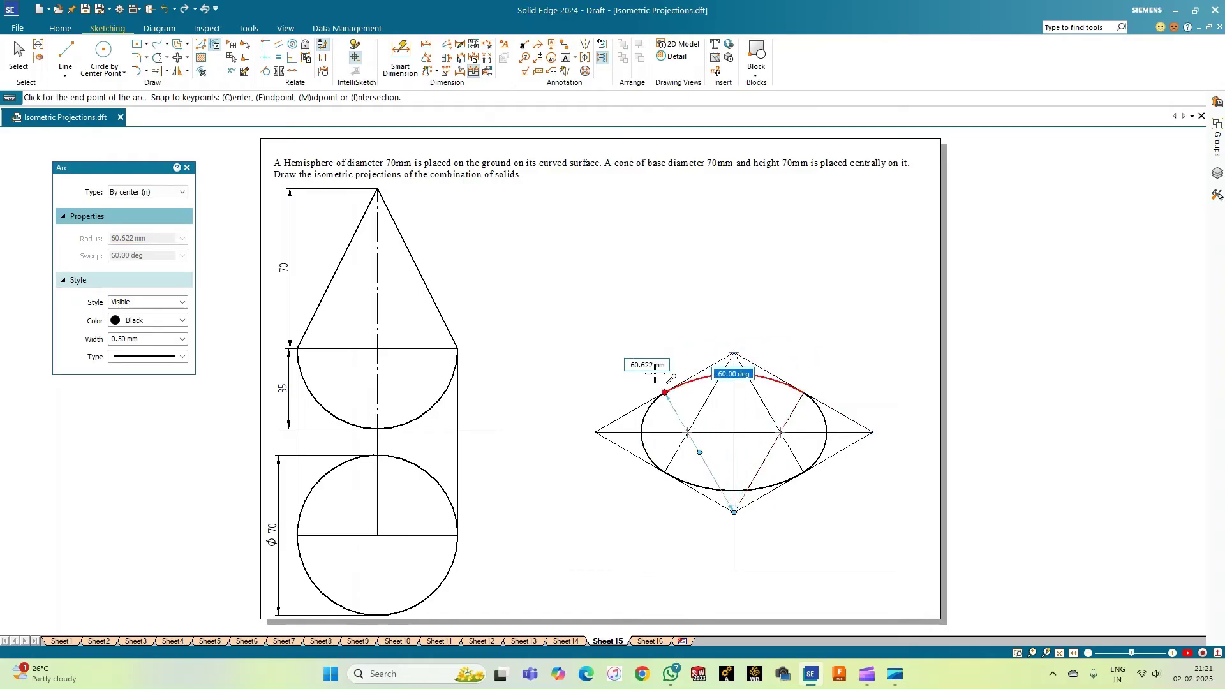
{"action": "left_click", "coordinate": [655, 373]}
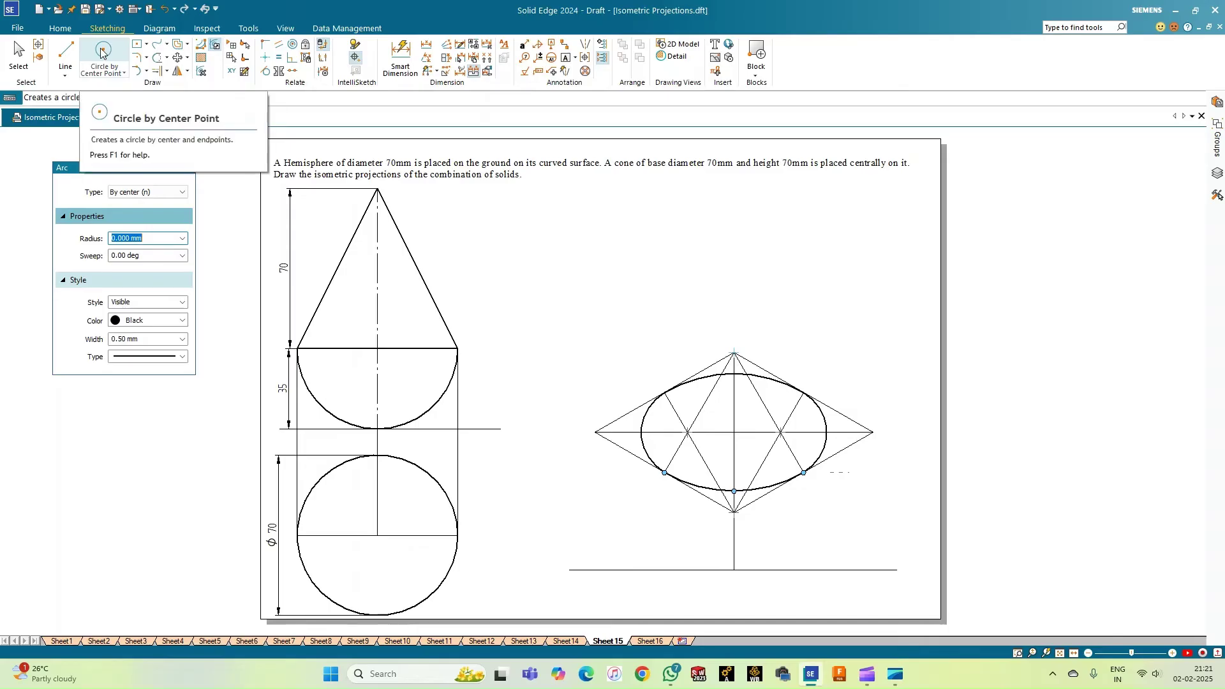
Restart the center-point arc and turn off midpoint recognition in the IntelliSketch relationship settings.
{"action": "left_click", "coordinate": [150, 74]}
{"action": "left_click", "coordinate": [172, 124]}
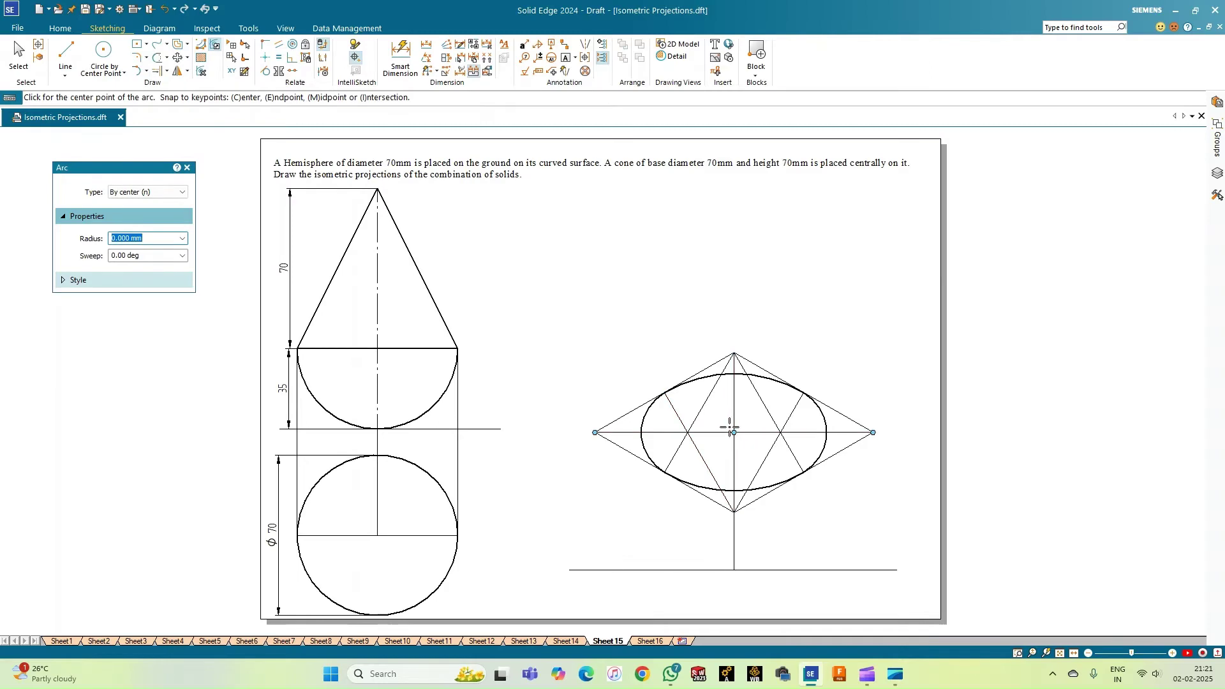
{"action": "left_click", "coordinate": [355, 45]}
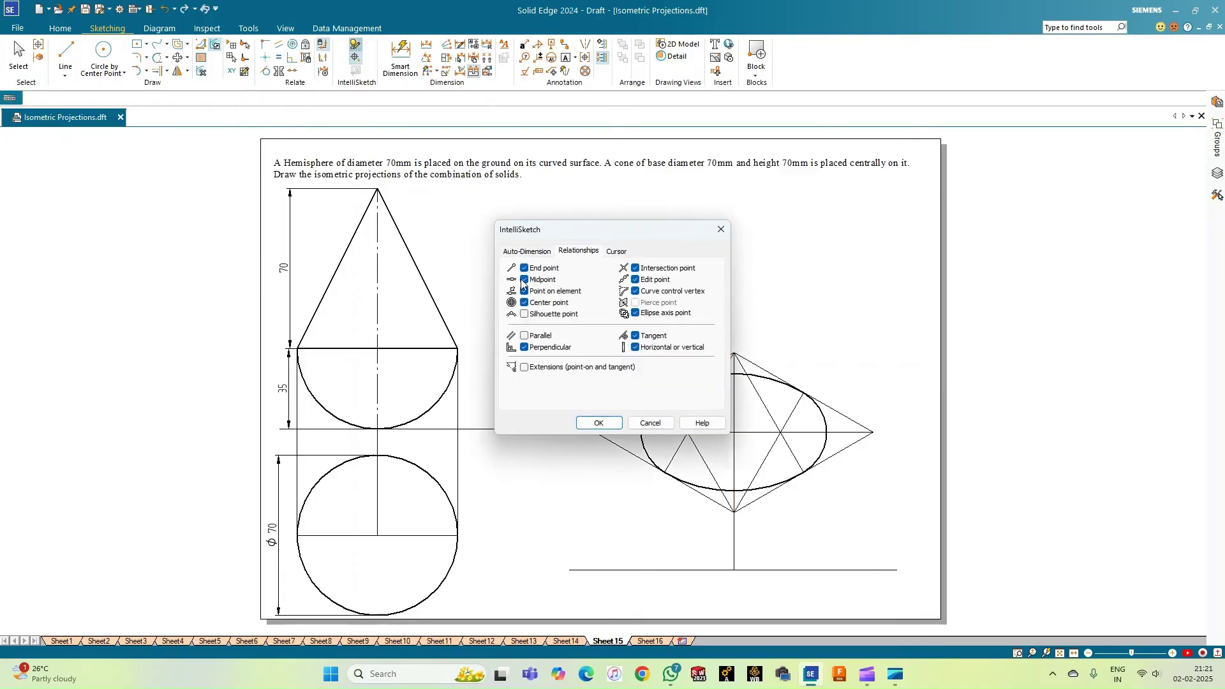
{"action": "left_click", "coordinate": [599, 423]}
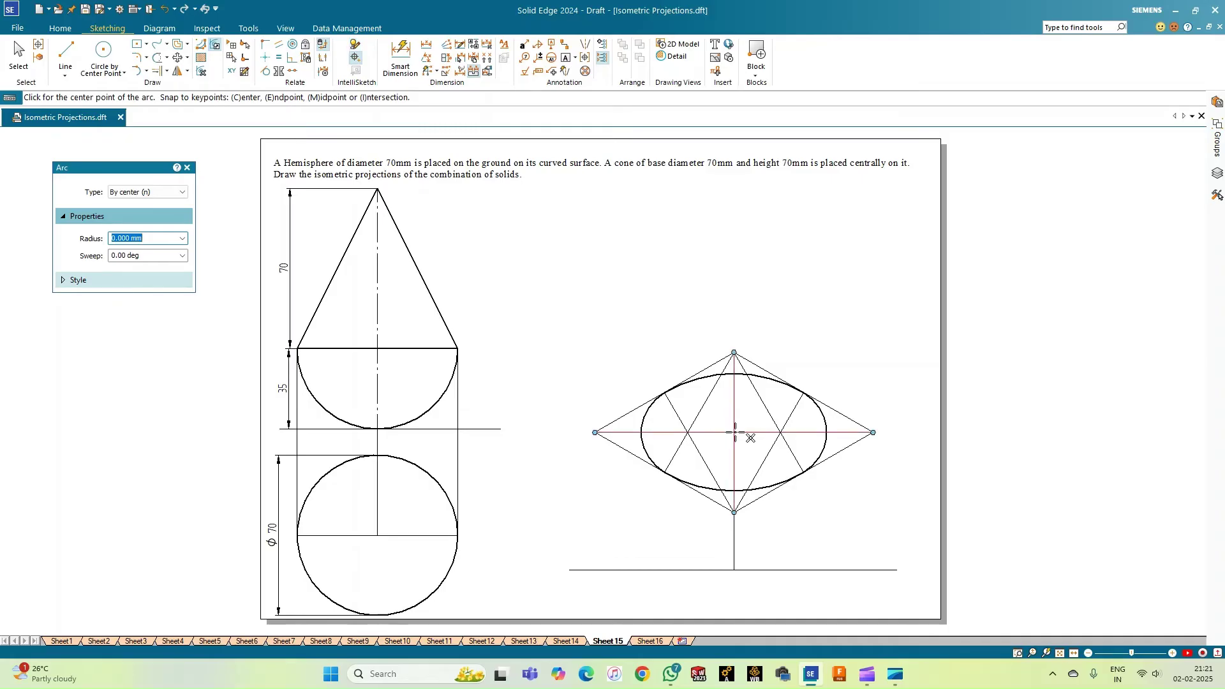
Draw the hemisphere's lower outline as an arc of about 40 mm radius centered on the rhombus's center, from the ellipse's right extreme to its left.
{"action": "left_click", "coordinate": [779, 432]}
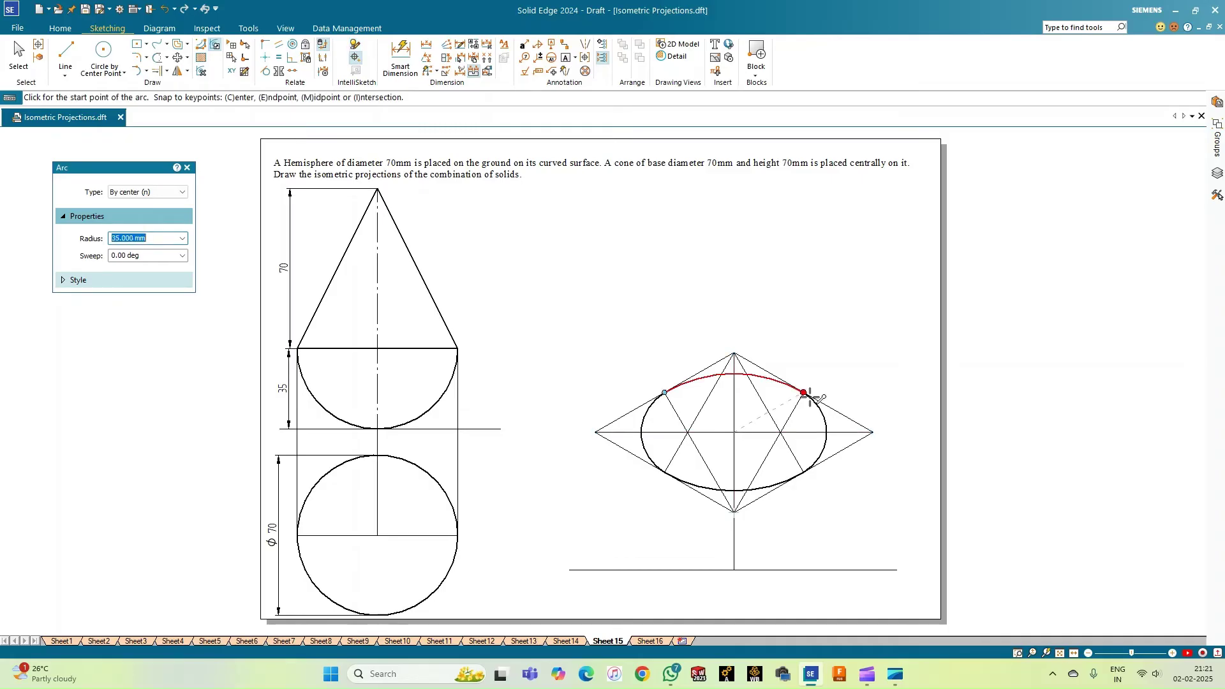
{"action": "left_click", "coordinate": [827, 432]}
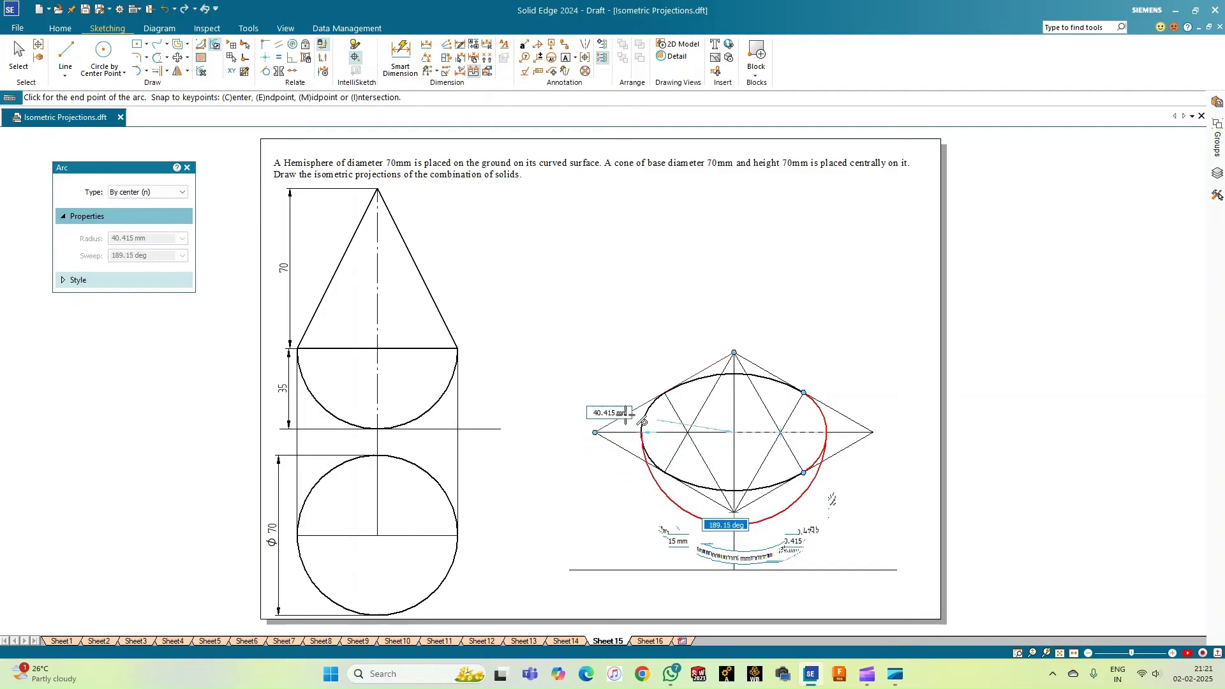
{"action": "left_click", "coordinate": [627, 414]}
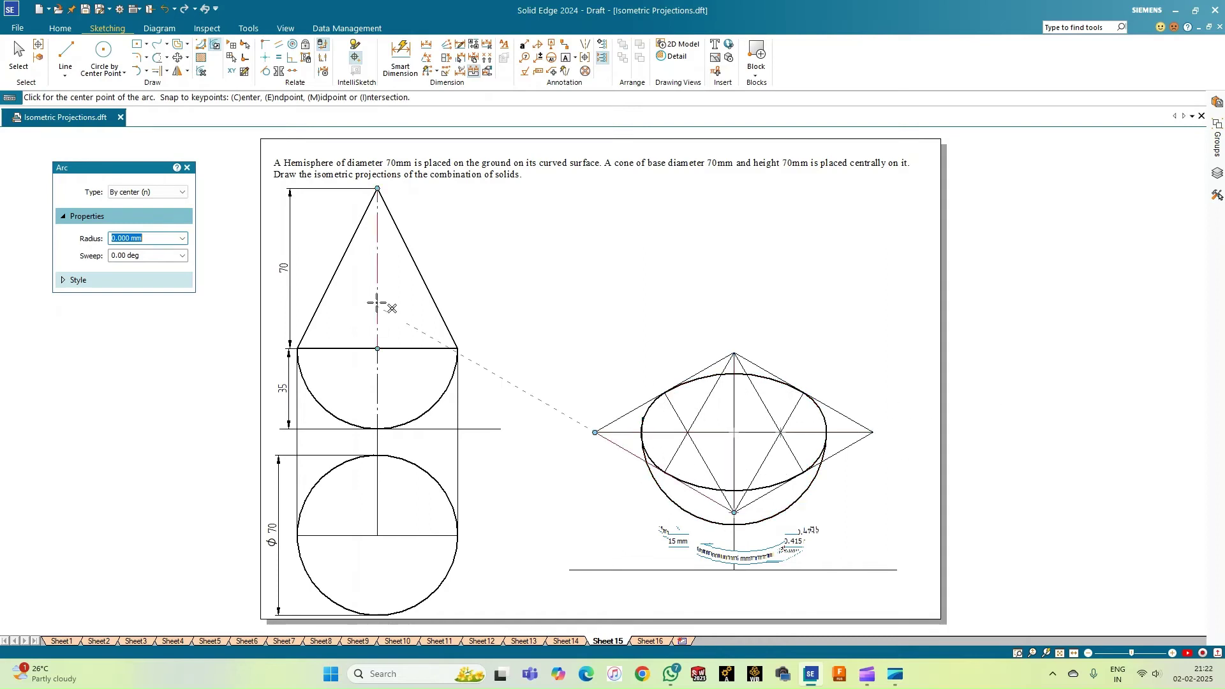
{"action": "left_click", "coordinate": [18, 54]}
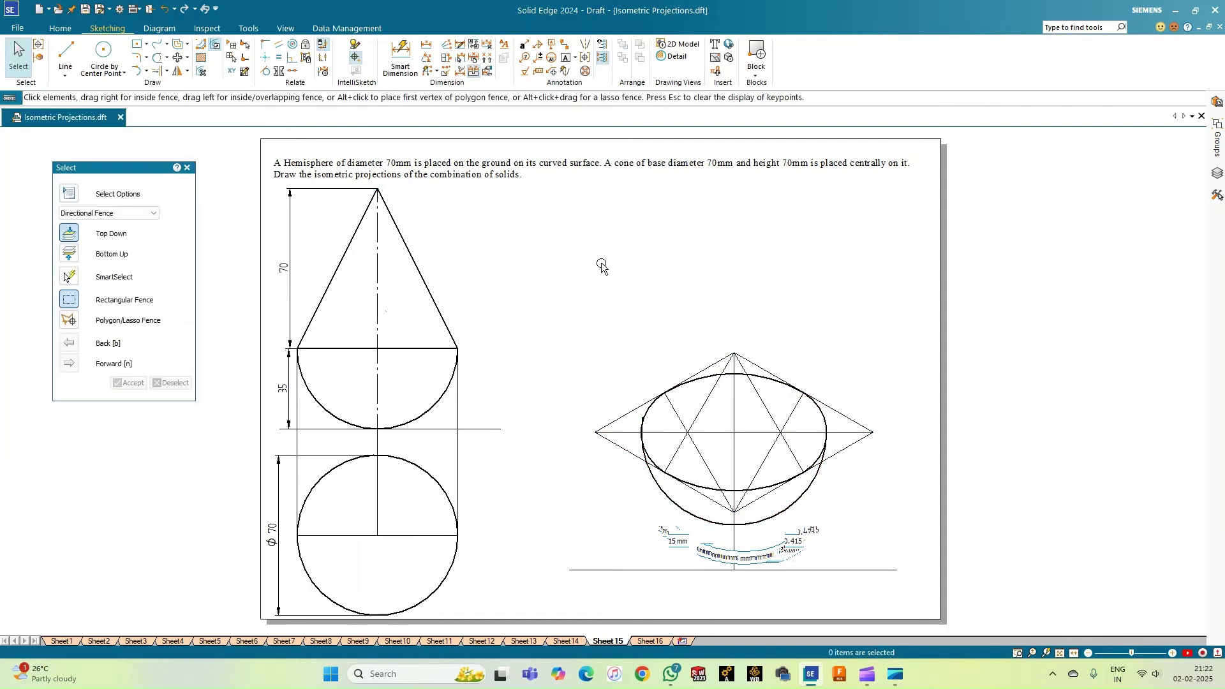
Draw a 70 mm dash-dot axis line vertically upward from the ellipse's center.
{"action": "left_click", "coordinate": [67, 51]}
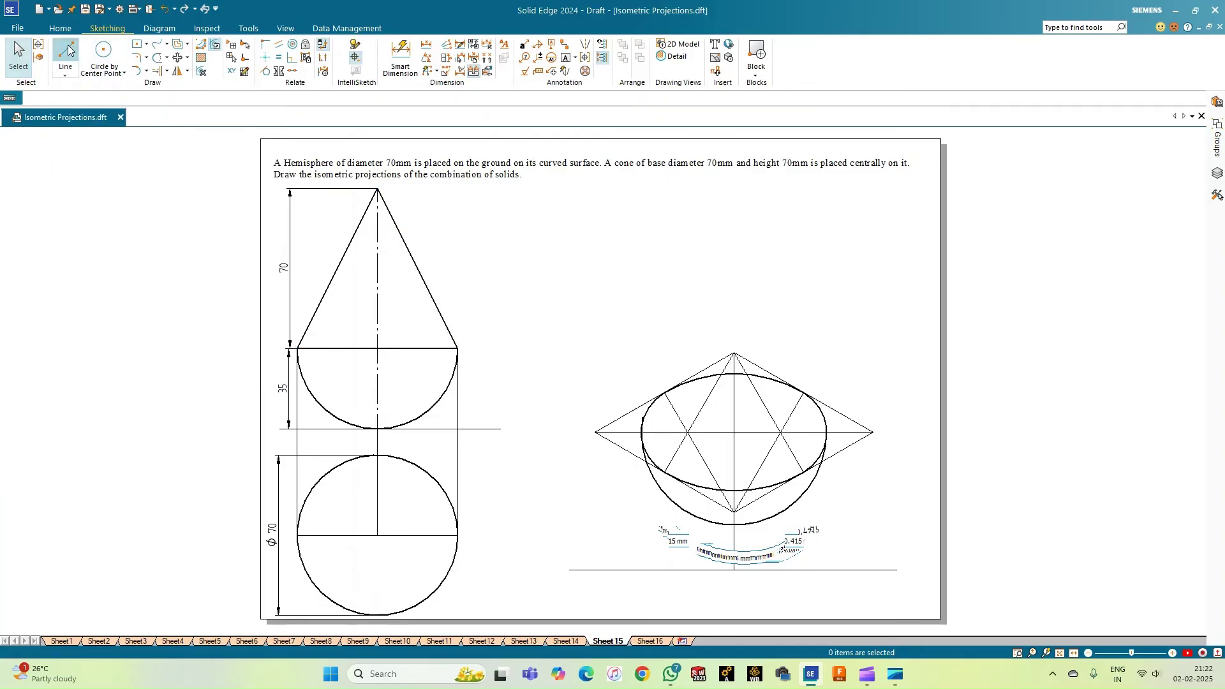
{"action": "left_click", "coordinate": [64, 377]}
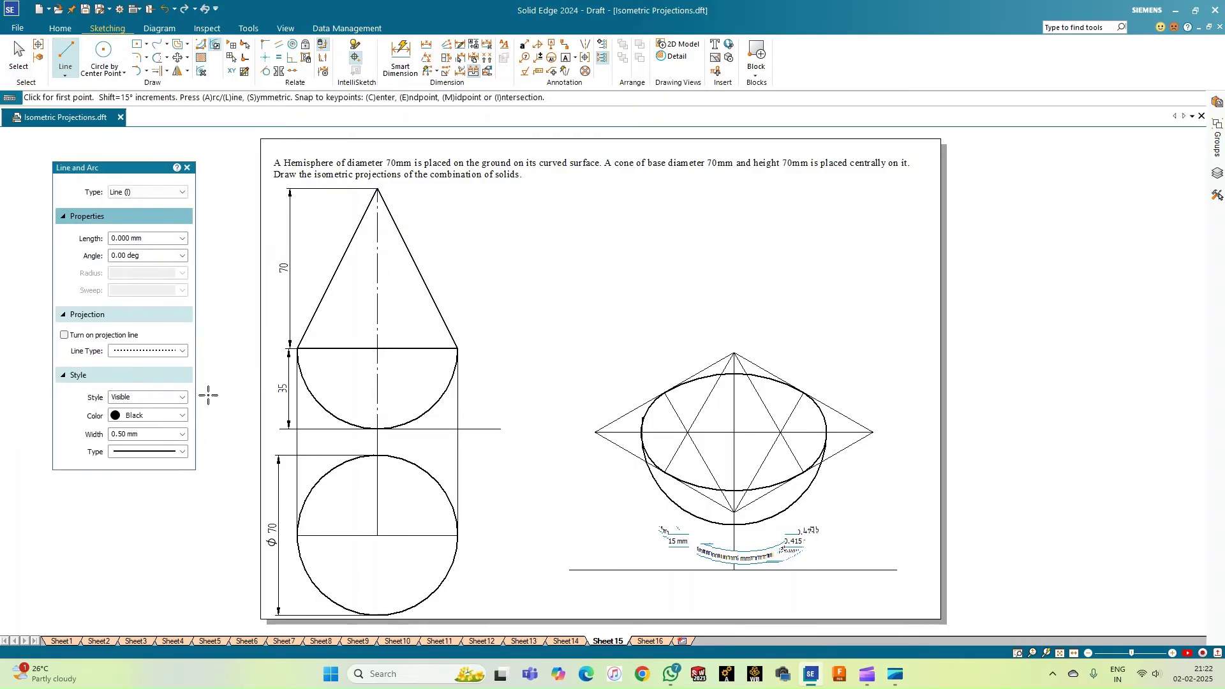
{"action": "left_click", "coordinate": [183, 435]}
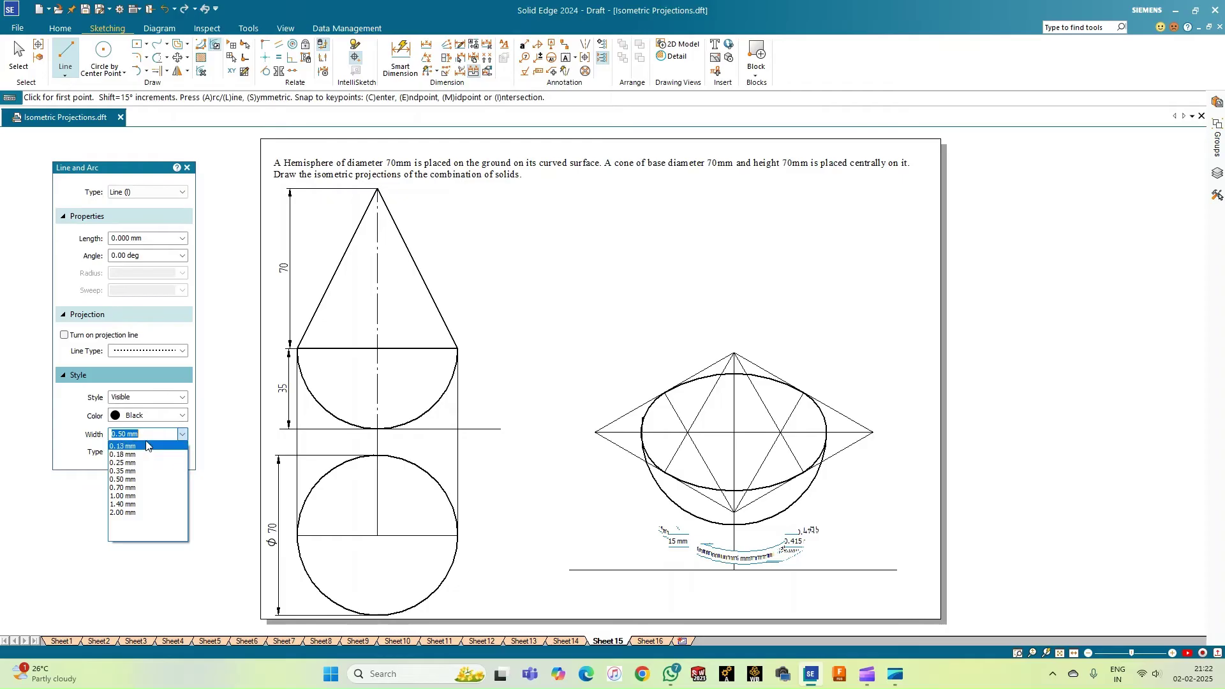
{"action": "key", "text": "Escape"}
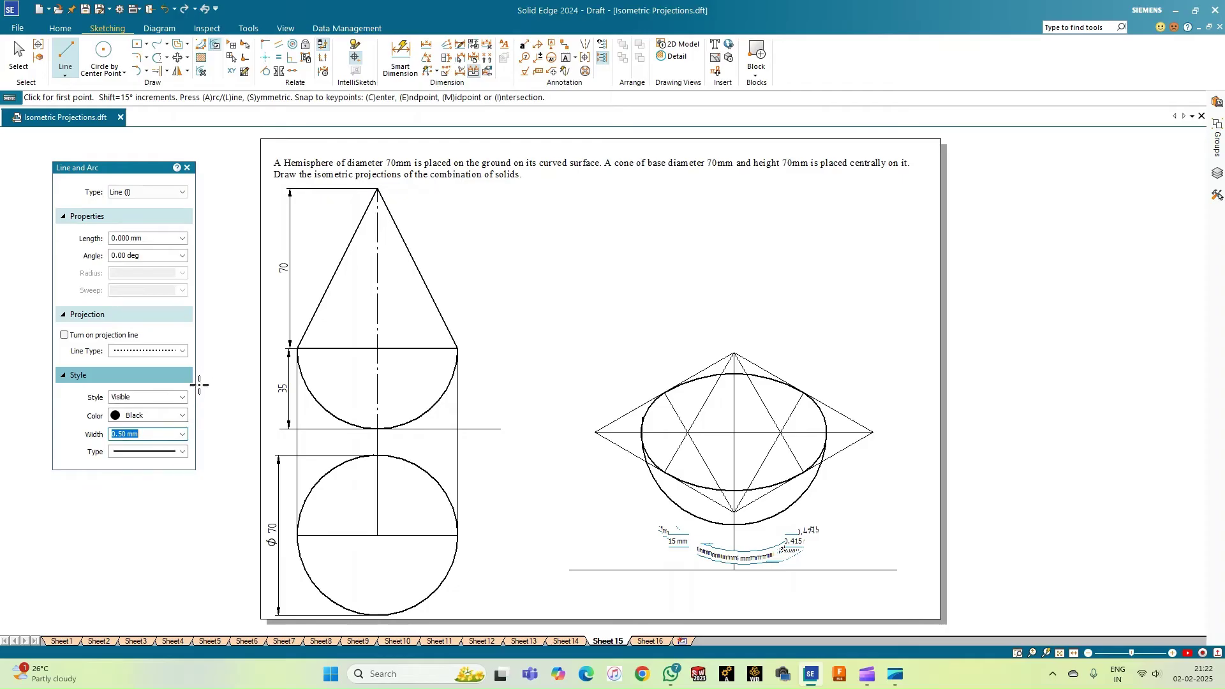
{"action": "left_click", "coordinate": [188, 454]}
{"action": "left_click", "coordinate": [160, 488]}
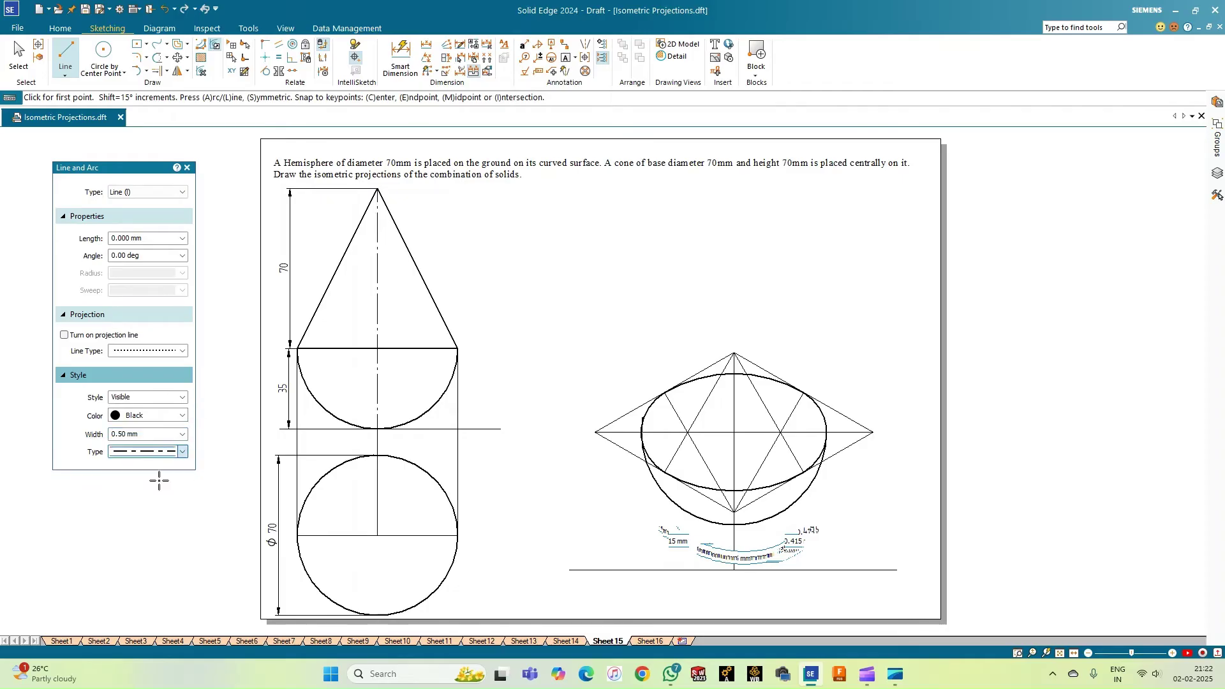
{"action": "left_click", "coordinate": [733, 432]}
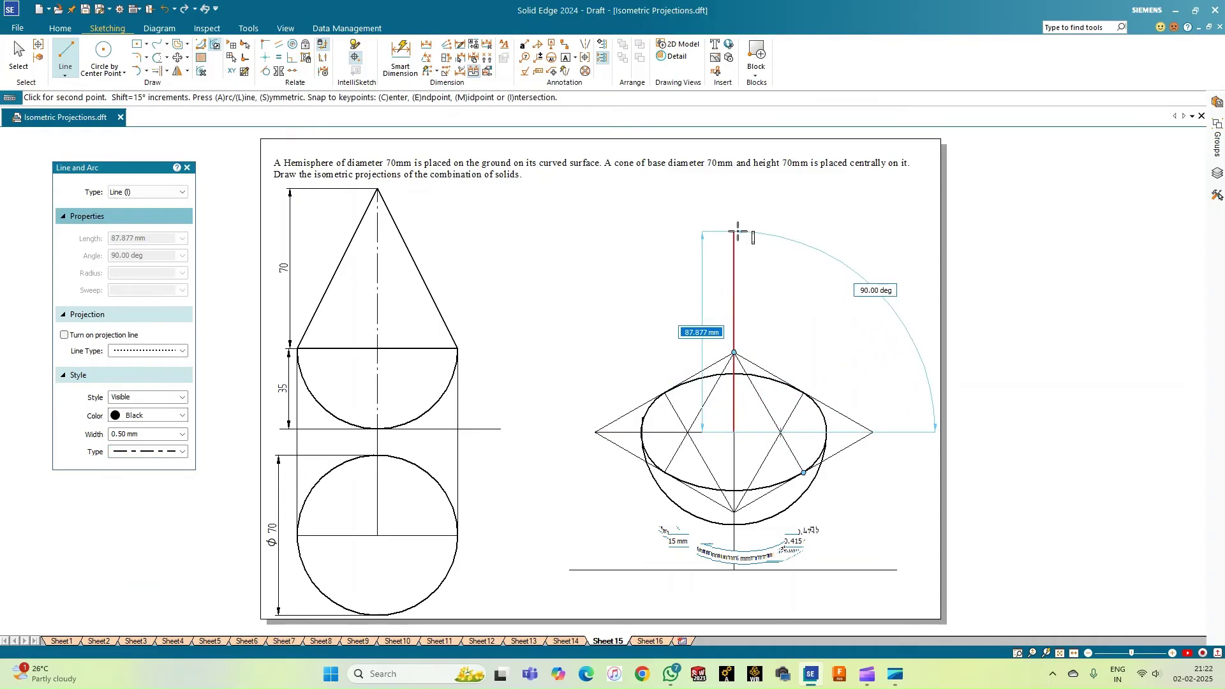
{"action": "type", "text": "70"}
{"action": "key", "text": "Tab"}
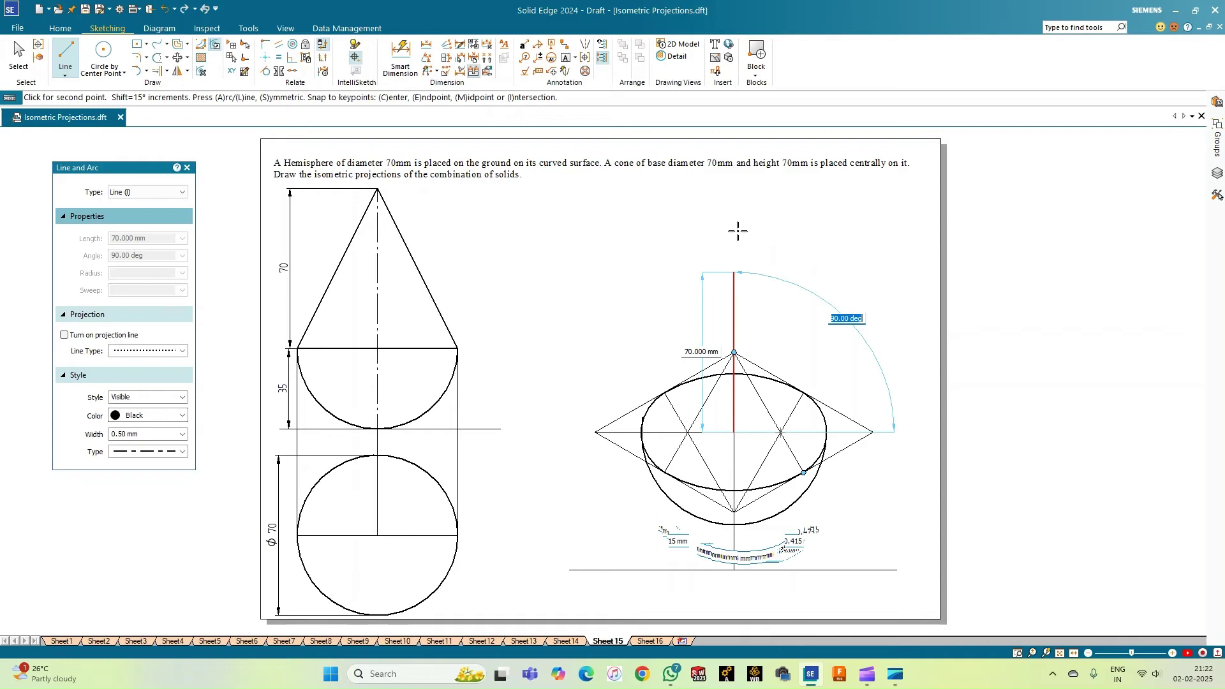
{"action": "left_click", "coordinate": [737, 231]}
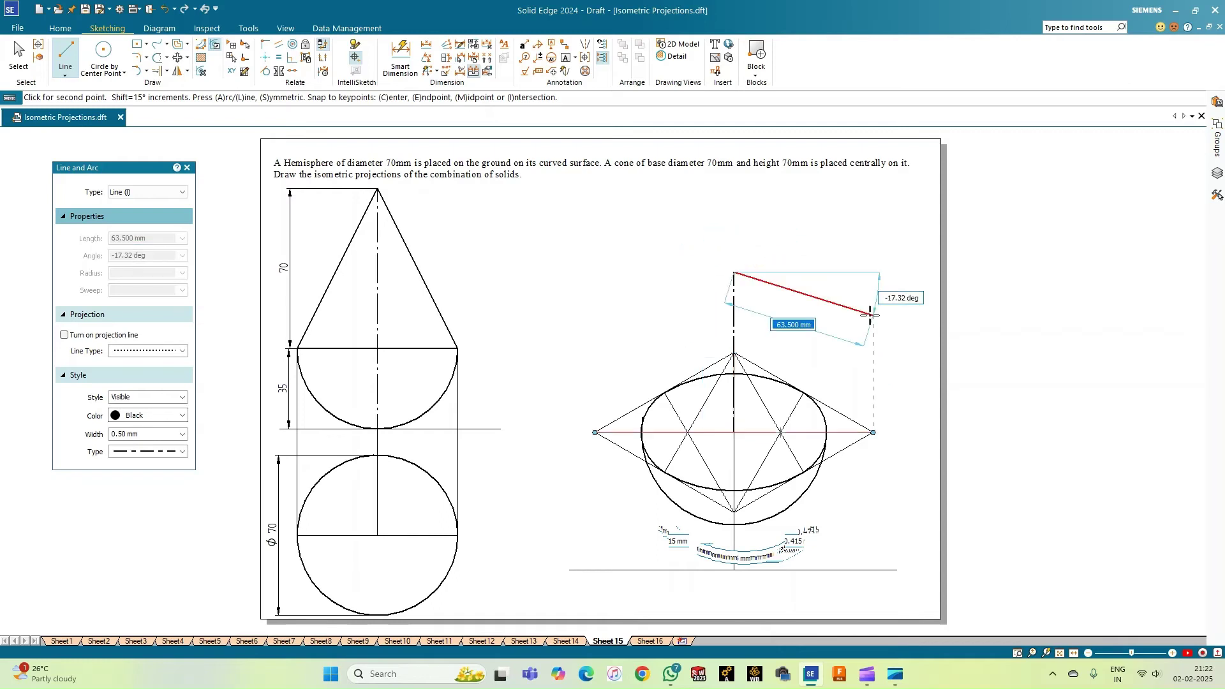
{"action": "key", "text": "Escape"}
{"action": "key", "text": "Escape"}
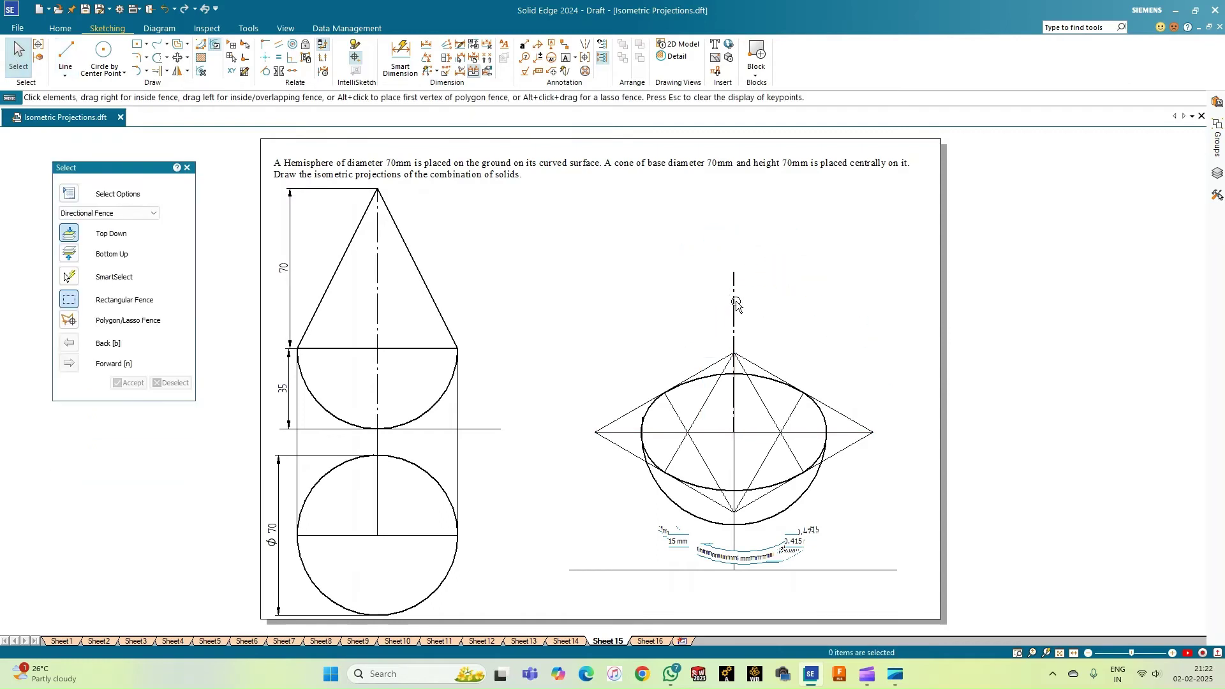
Set the line width of the cone's vertical axis in the isometric view to 0.13 mm.
{"action": "left_click", "coordinate": [733, 294]}
{"action": "left_click", "coordinate": [71, 312]}
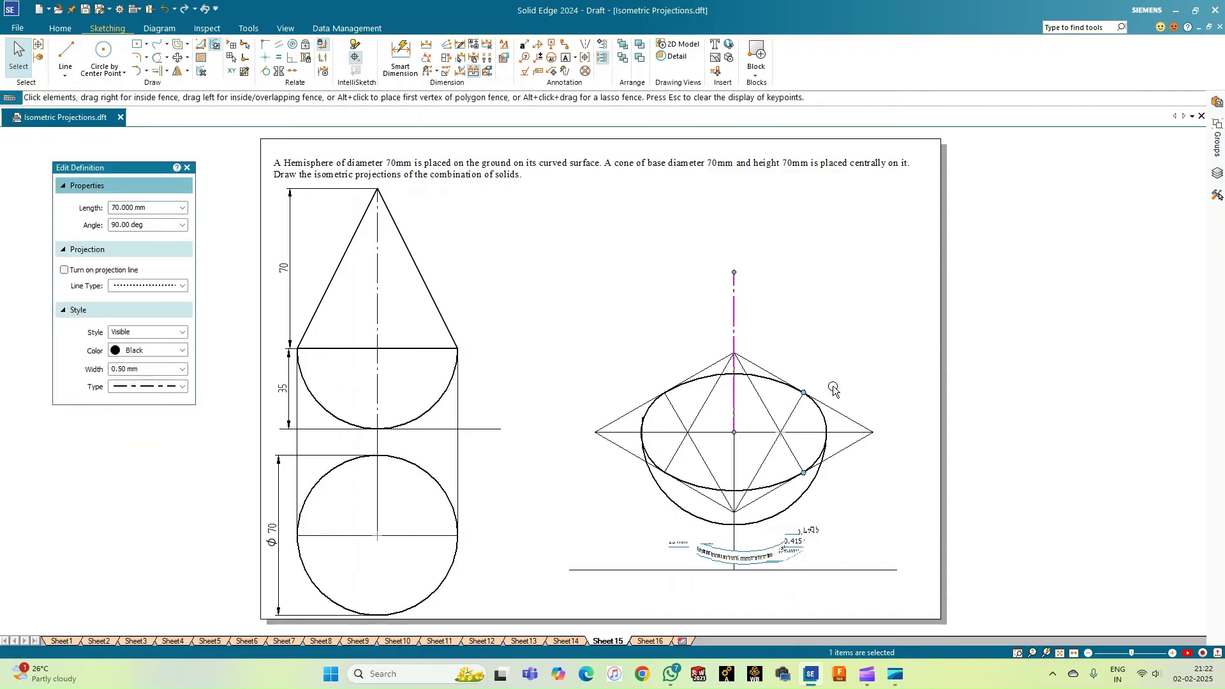
{"action": "left_click", "coordinate": [734, 326]}
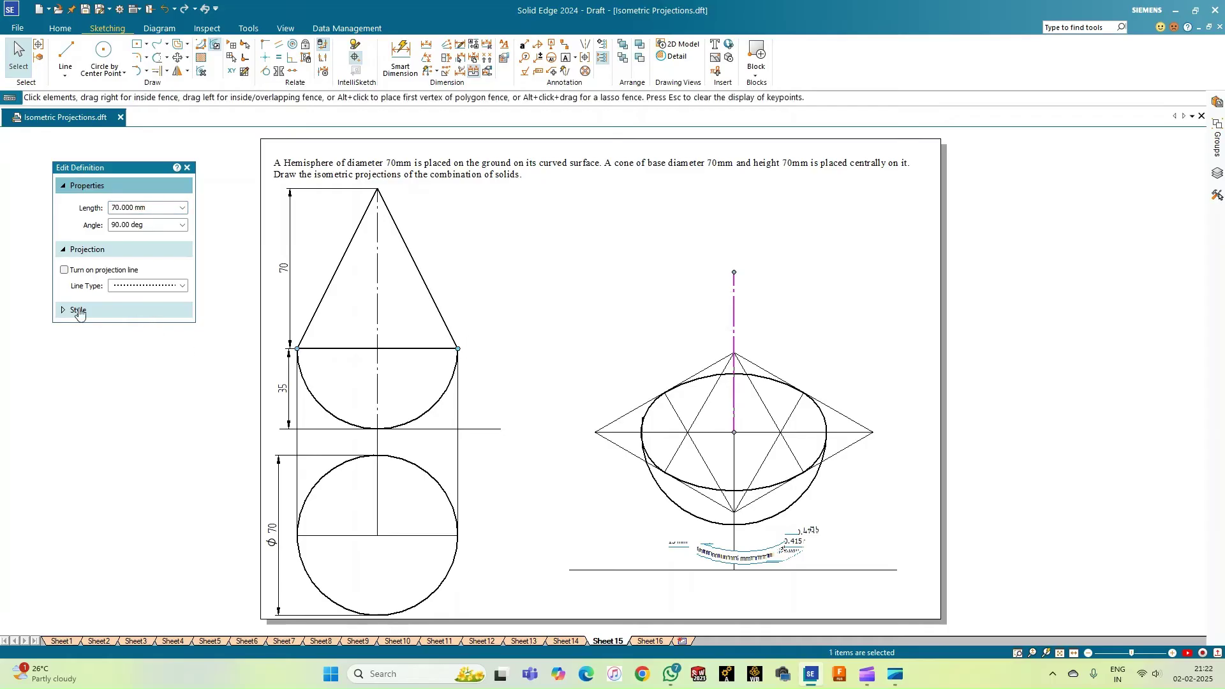
{"action": "left_click", "coordinate": [68, 312]}
{"action": "left_click", "coordinate": [183, 369]}
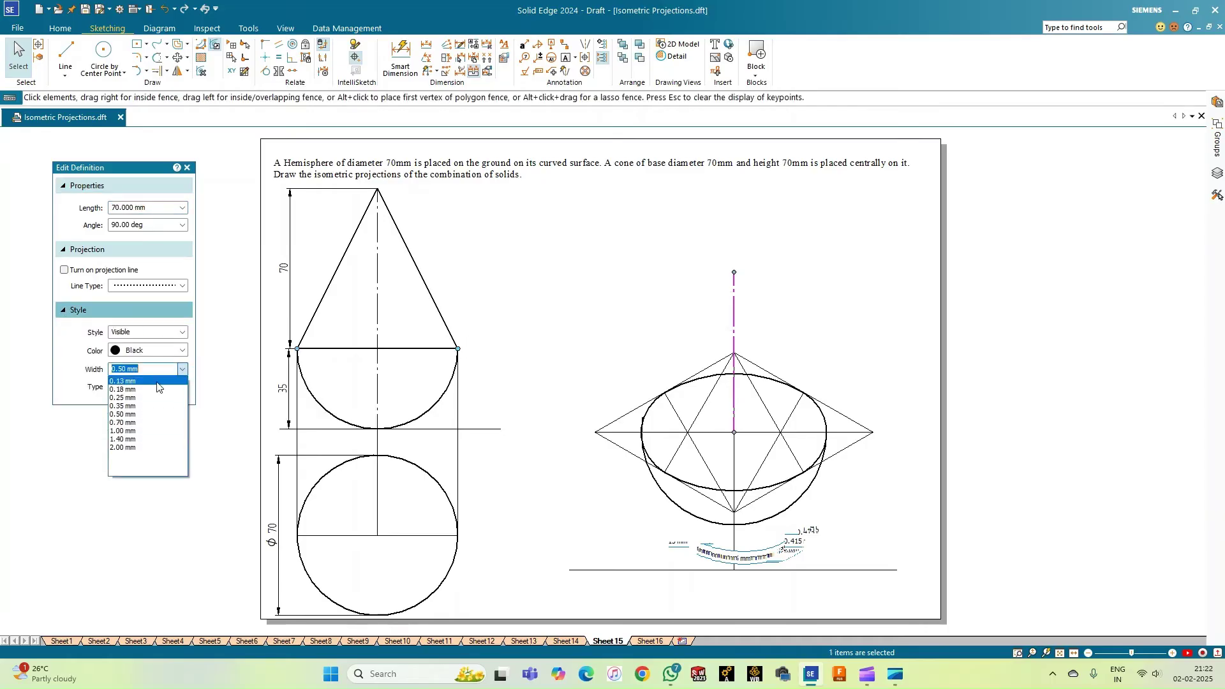
{"action": "left_click", "coordinate": [159, 384]}
{"action": "left_click", "coordinate": [644, 281]}
Draw the cone's right slant edge as a solid line from the top of the isometric axis, tangent to the ellipse's right side.
{"action": "left_click", "coordinate": [65, 54]}
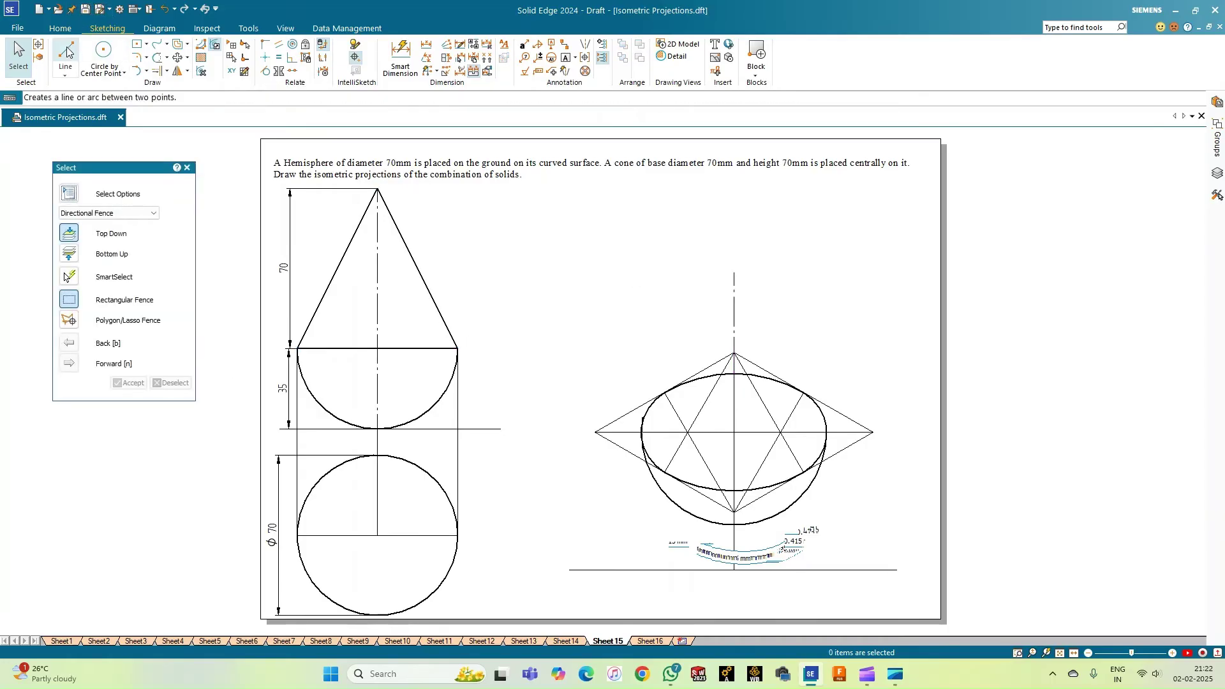
{"action": "left_click", "coordinate": [65, 375]}
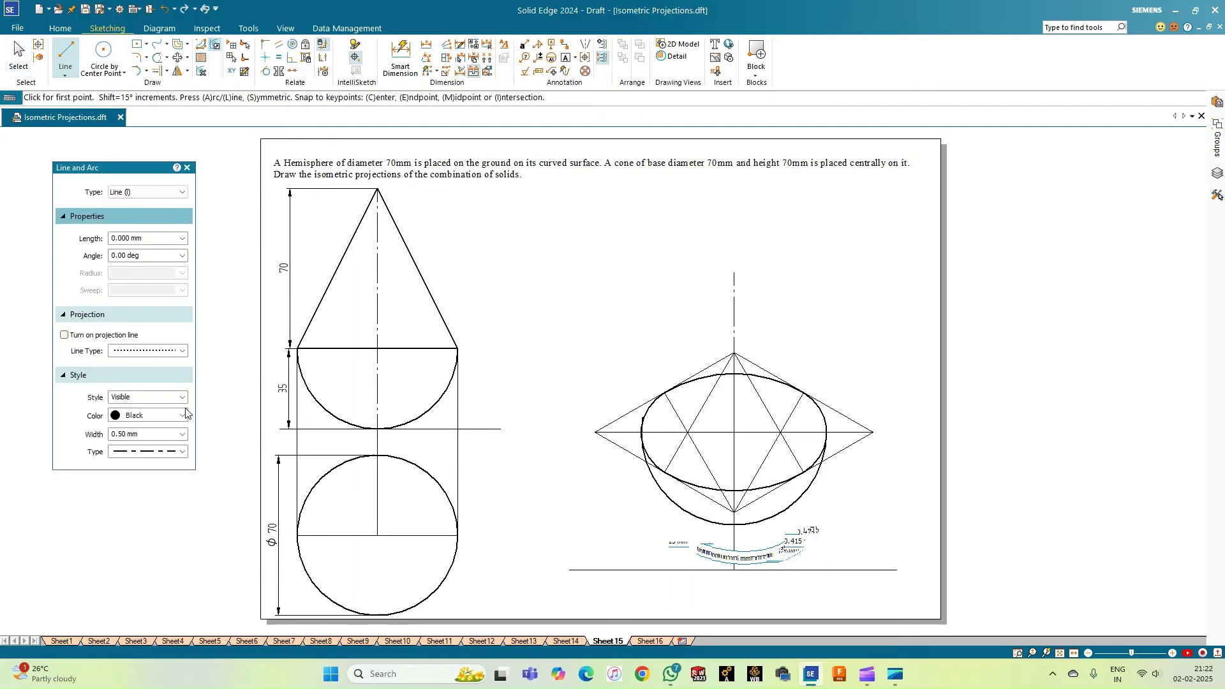
{"action": "left_click", "coordinate": [182, 452]}
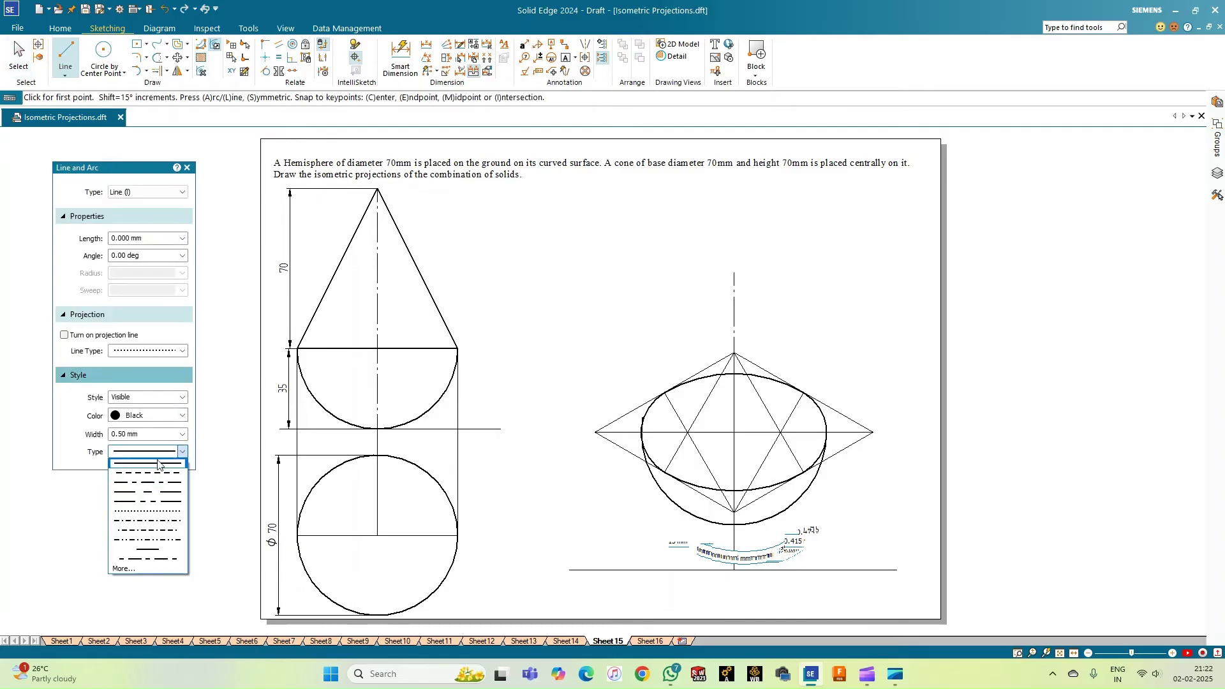
{"action": "left_click", "coordinate": [147, 463]}
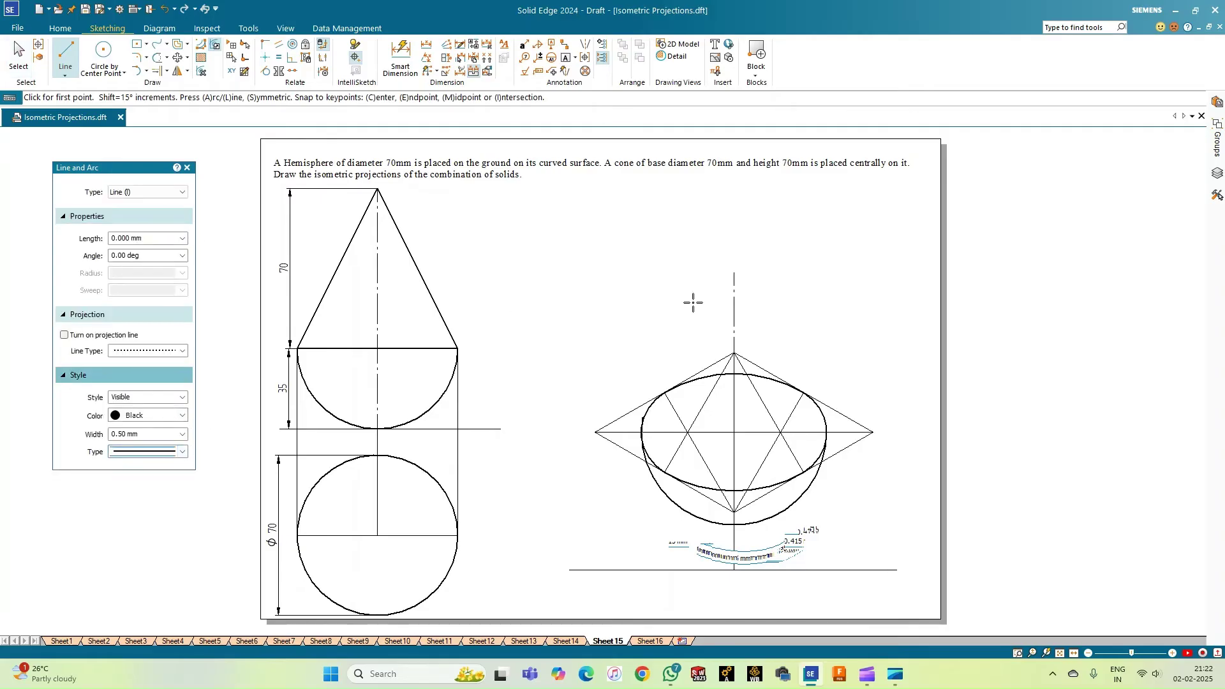
{"action": "left_click", "coordinate": [734, 272]}
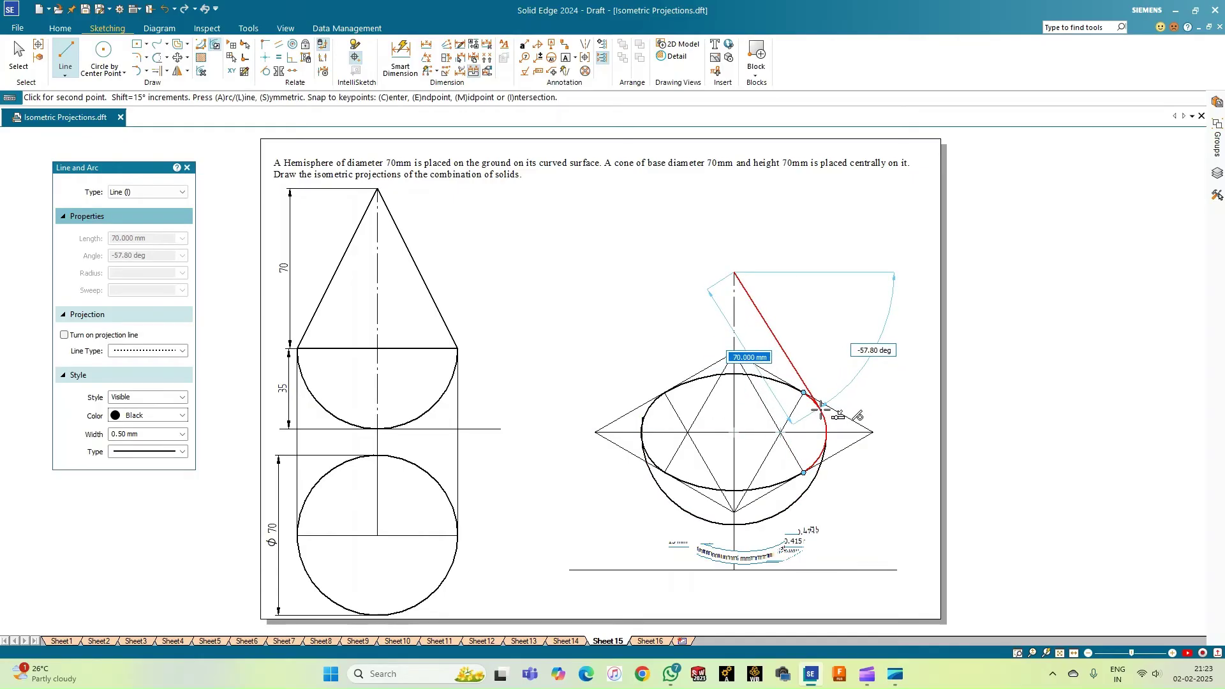
{"action": "left_click", "coordinate": [819, 406]}
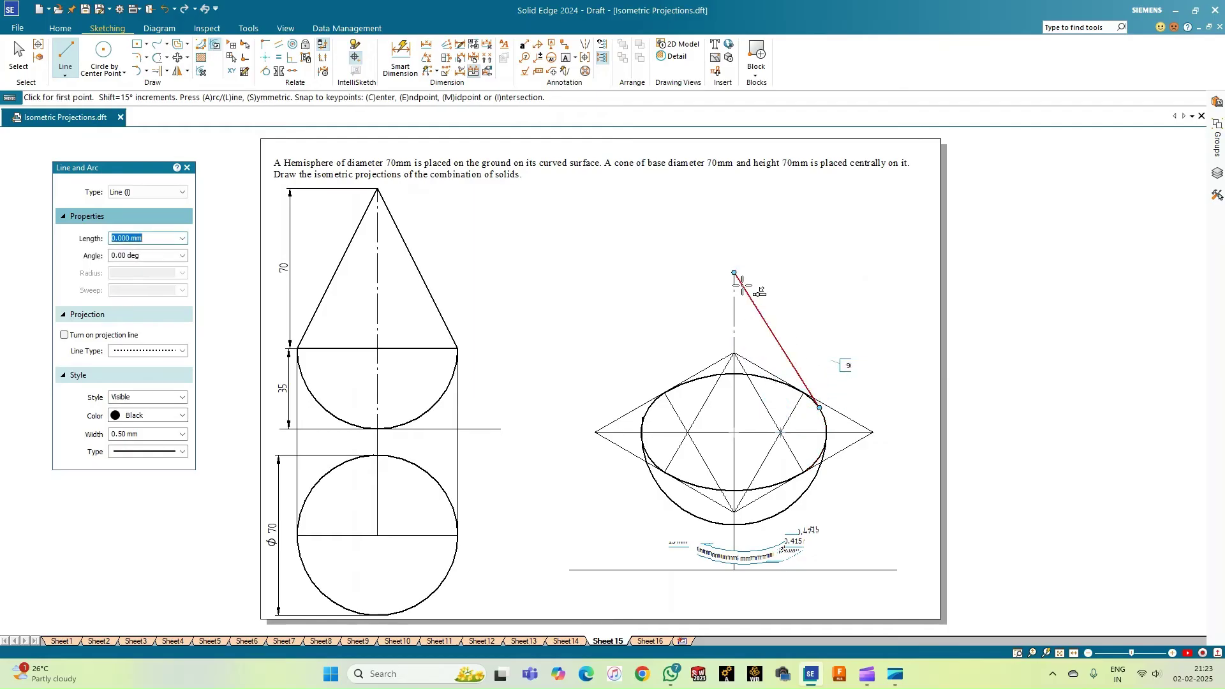
Draw the cone's left slant edge from the apex, tangent to the ellipse's left side.
{"action": "left_click", "coordinate": [734, 273]}
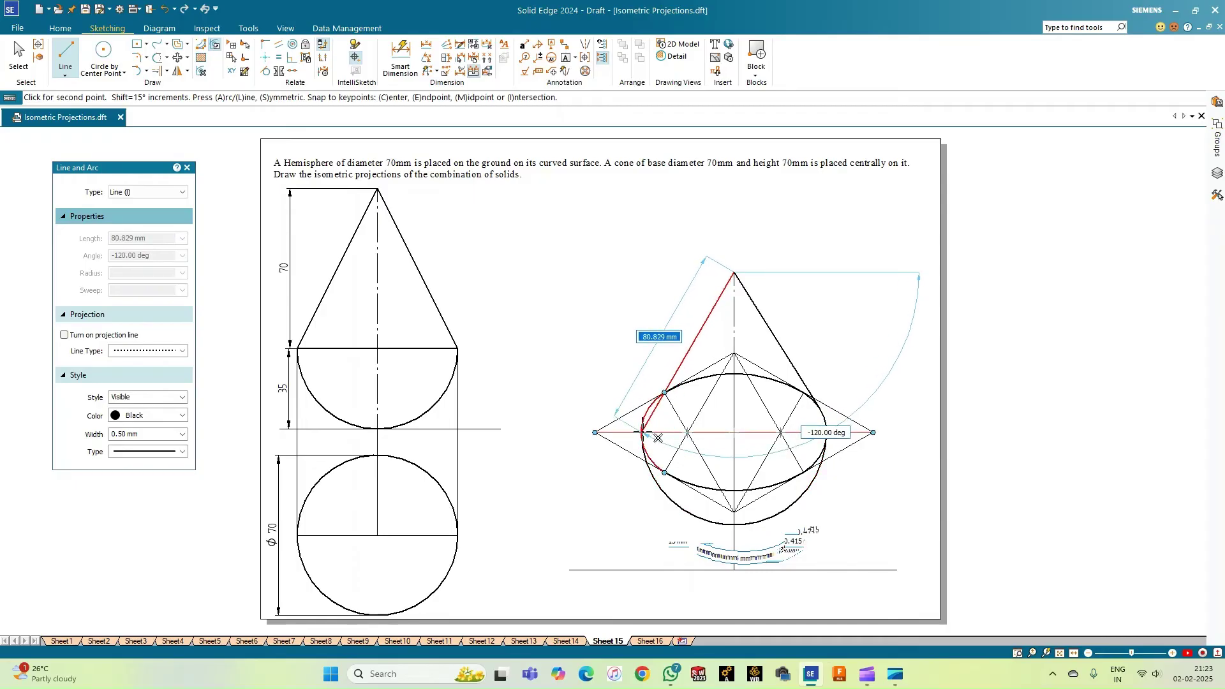
{"action": "left_click", "coordinate": [644, 408]}
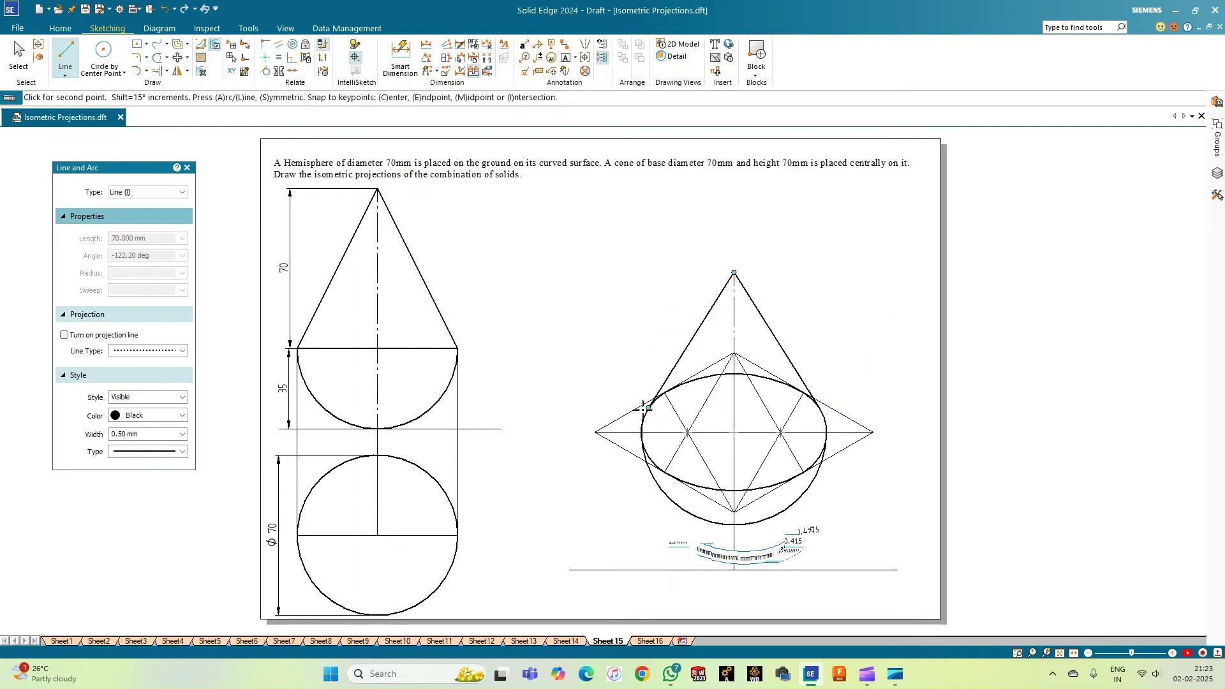
{"action": "right_click", "coordinate": [548, 350]}
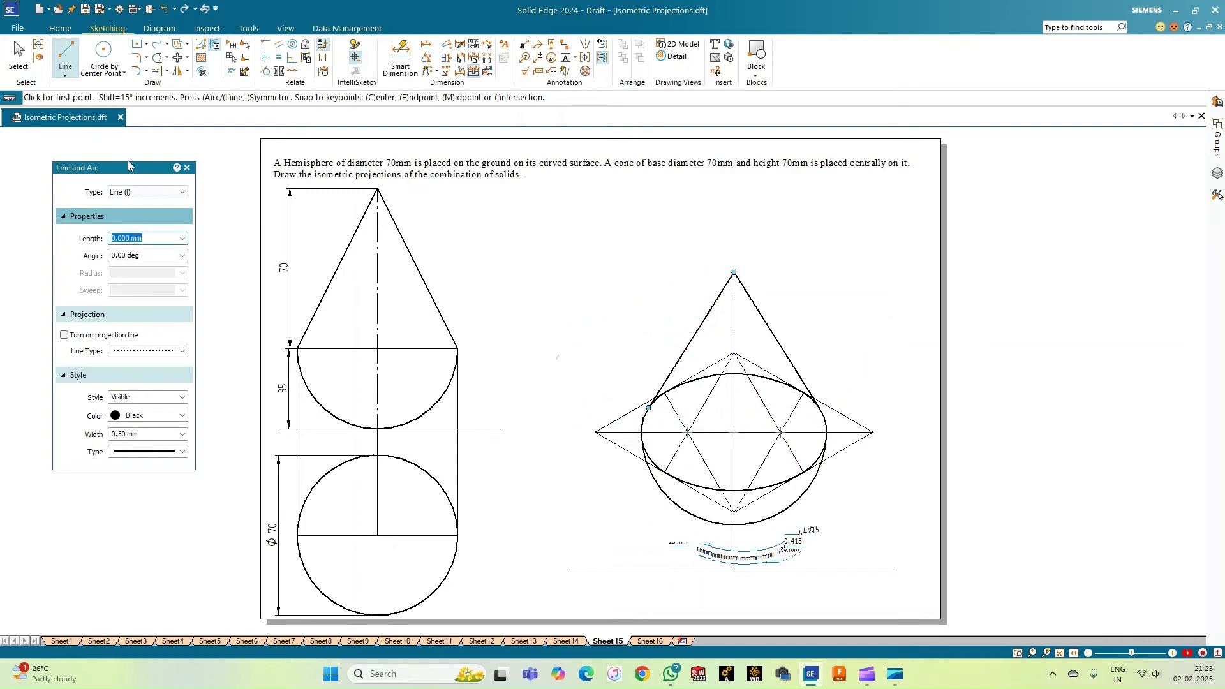
{"action": "left_click", "coordinate": [18, 56]}
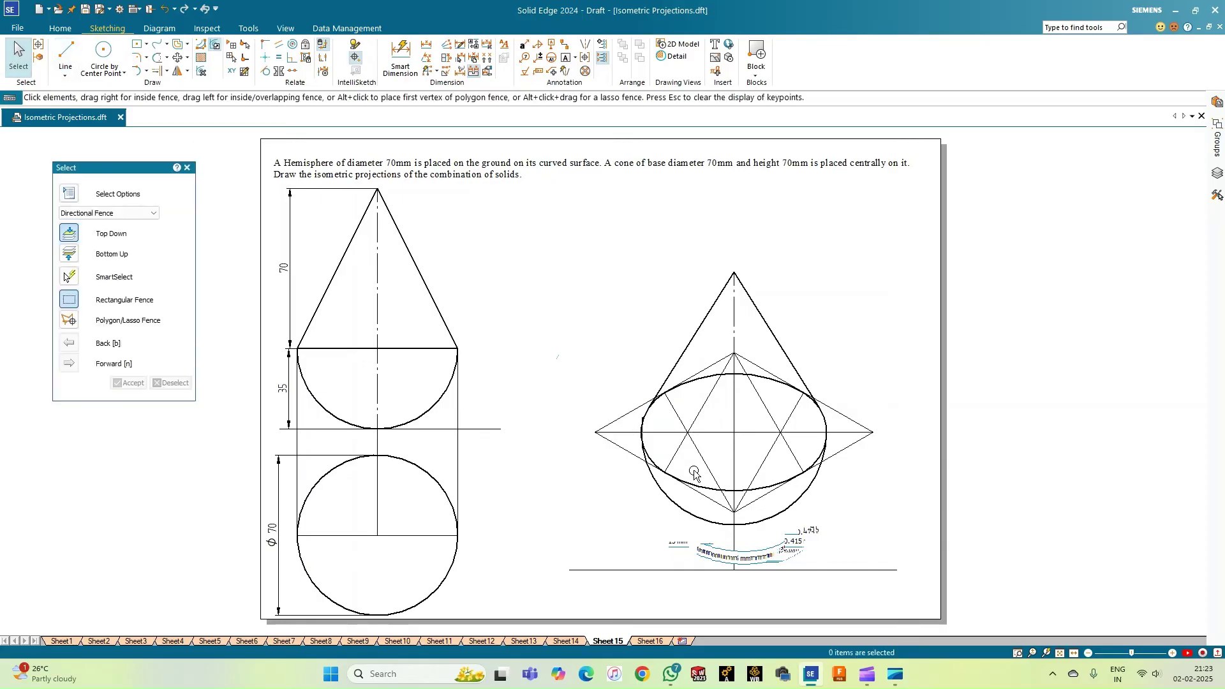
Trim off the short end of the hemisphere arc that overshoots the ellipse's left extreme in the isometric view.
{"action": "left_click", "coordinate": [1018, 653]}
{"action": "left_click_drag", "start_coordinate": [631, 255], "coordinate": [848, 531]}
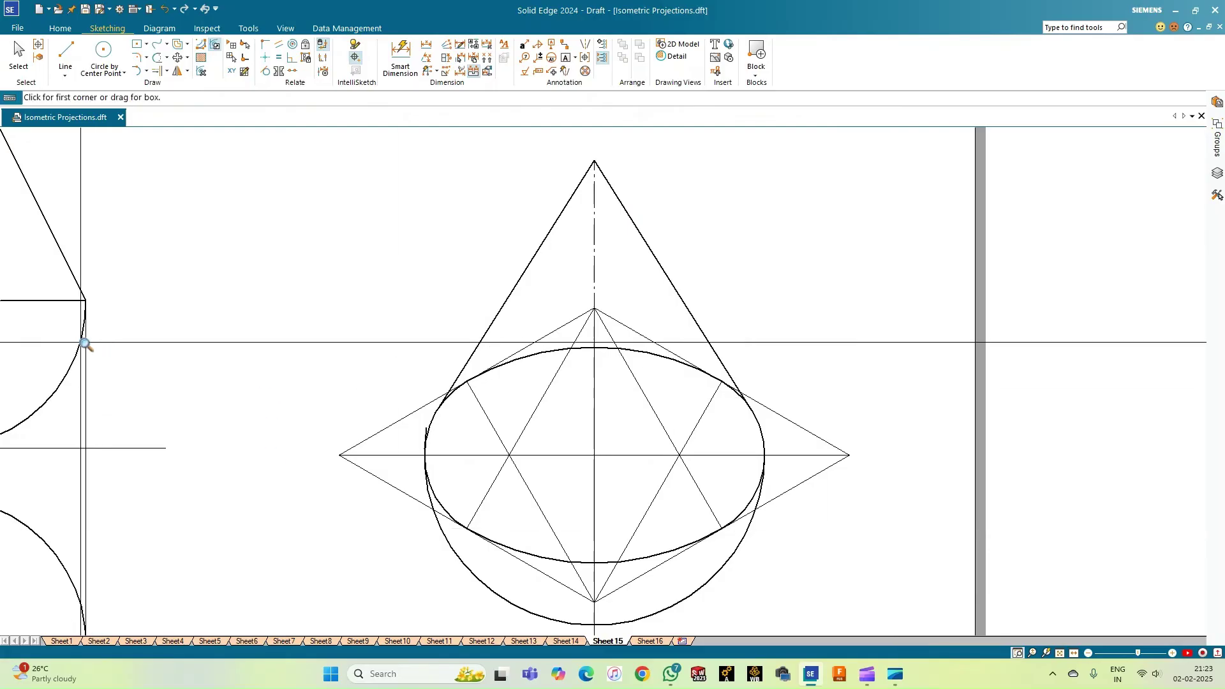
{"action": "left_click", "coordinate": [158, 58]}
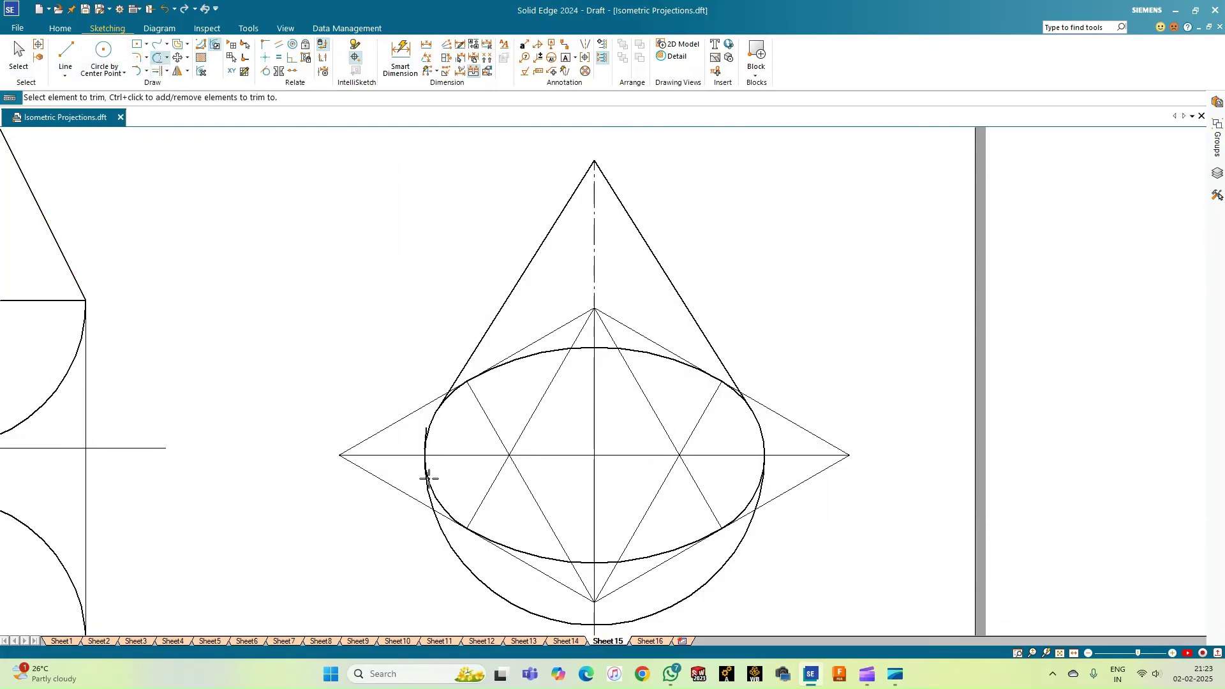
{"action": "left_click", "coordinate": [421, 428]}
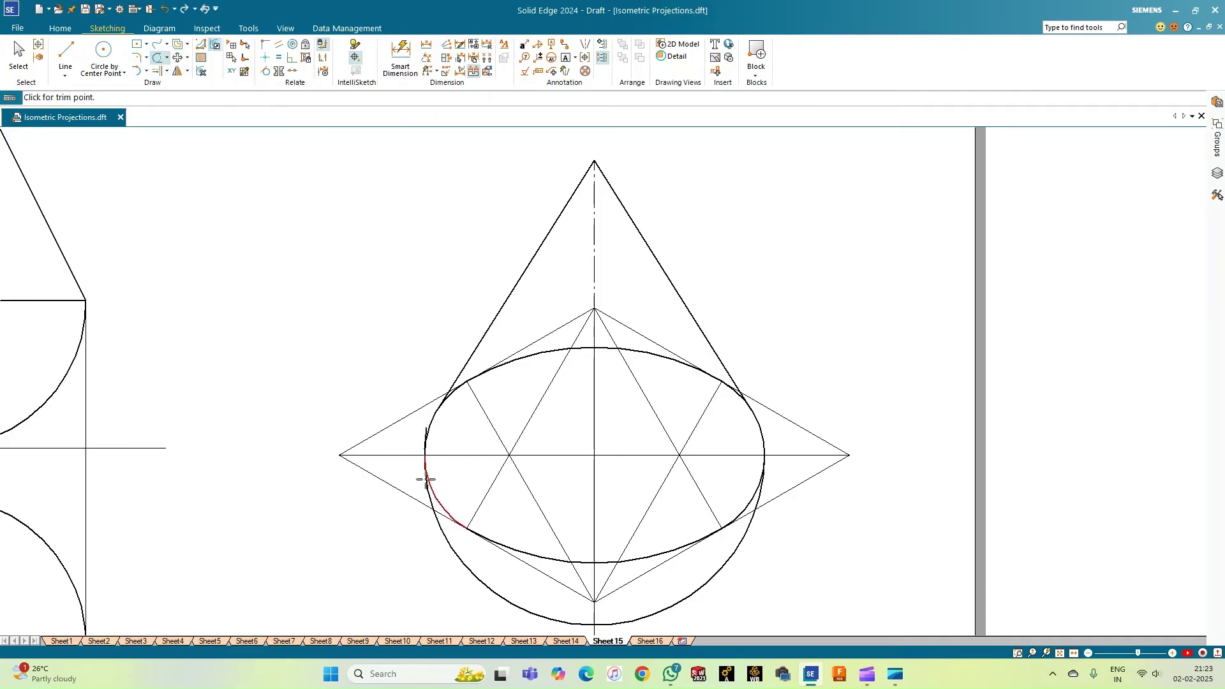
{"action": "left_click", "coordinate": [425, 431]}
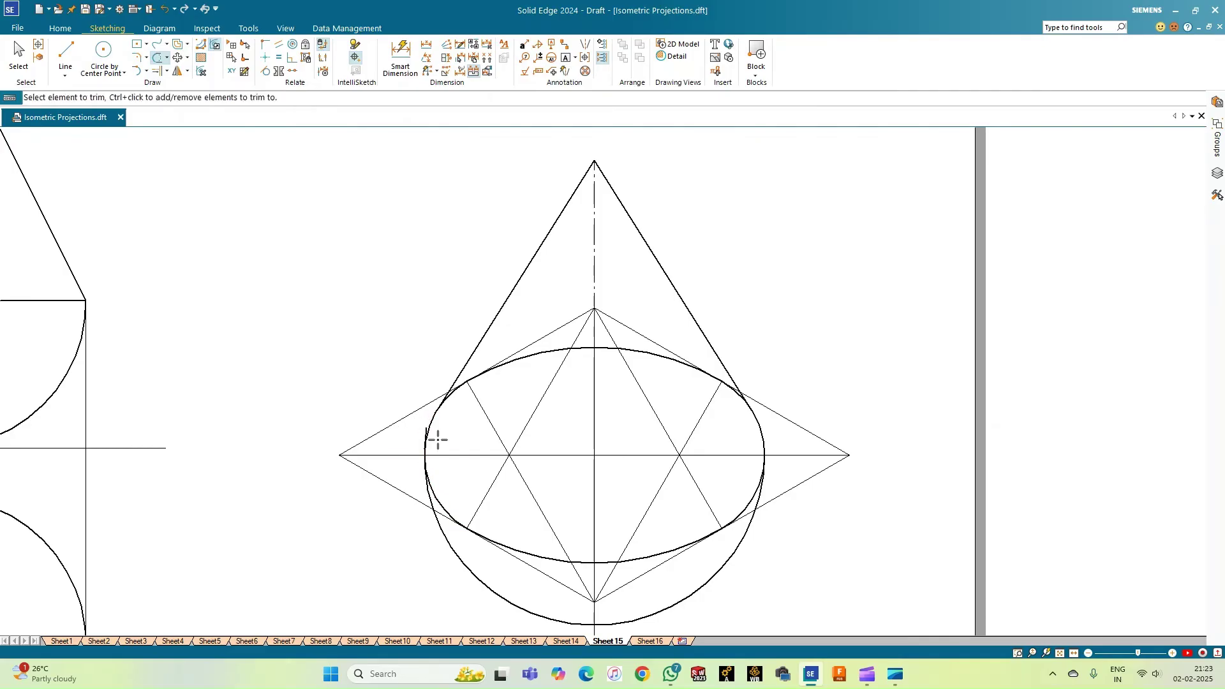
{"action": "left_click", "coordinate": [1032, 653]}
{"action": "left_click_drag", "start_coordinate": [399, 390], "coordinate": [472, 491]}
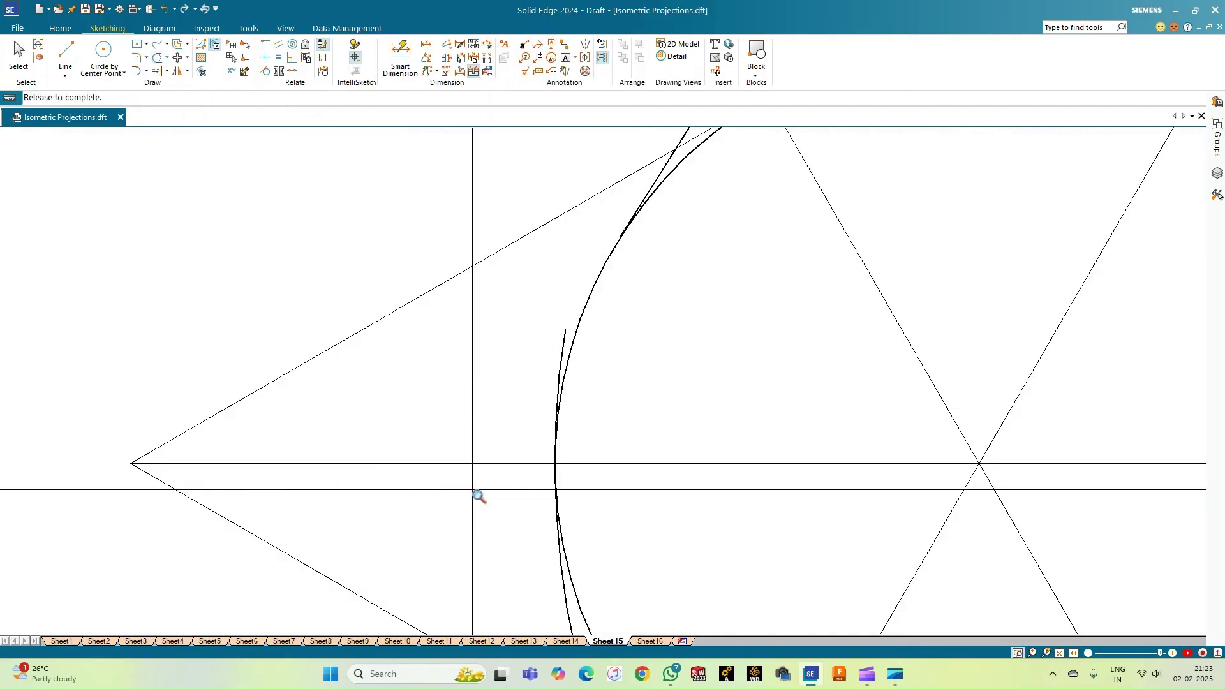
{"action": "left_click", "coordinate": [157, 57]}
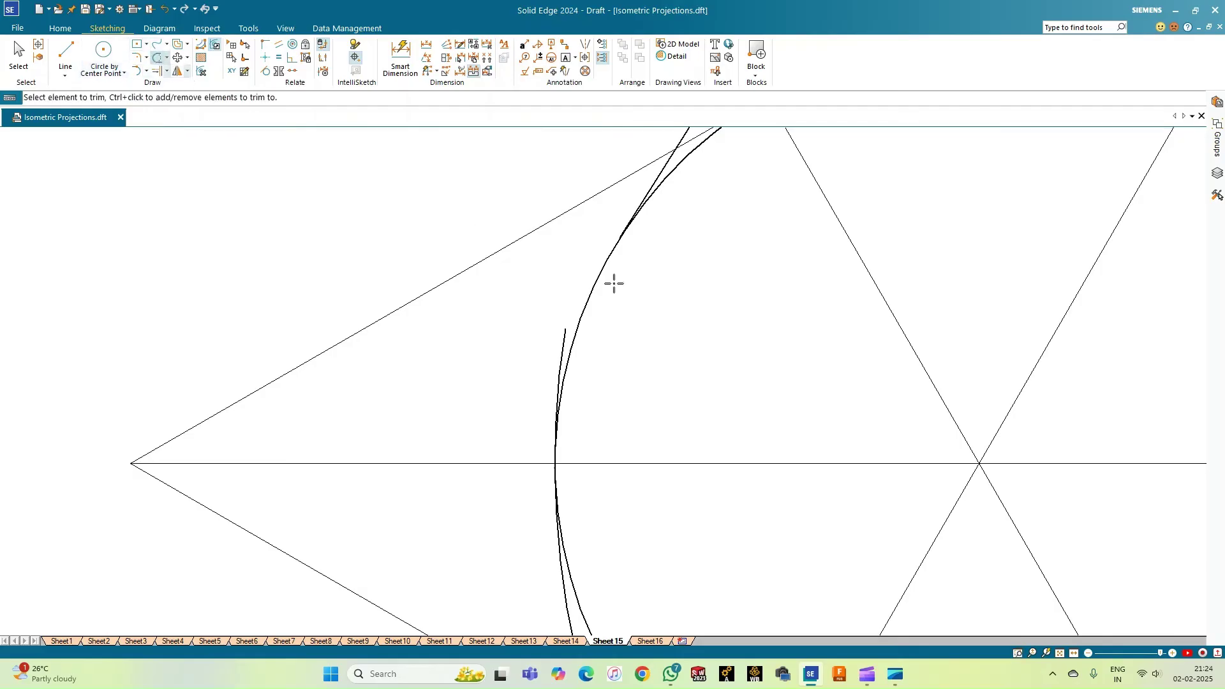
{"action": "left_click", "coordinate": [562, 341]}
{"action": "left_click", "coordinate": [1060, 654]}
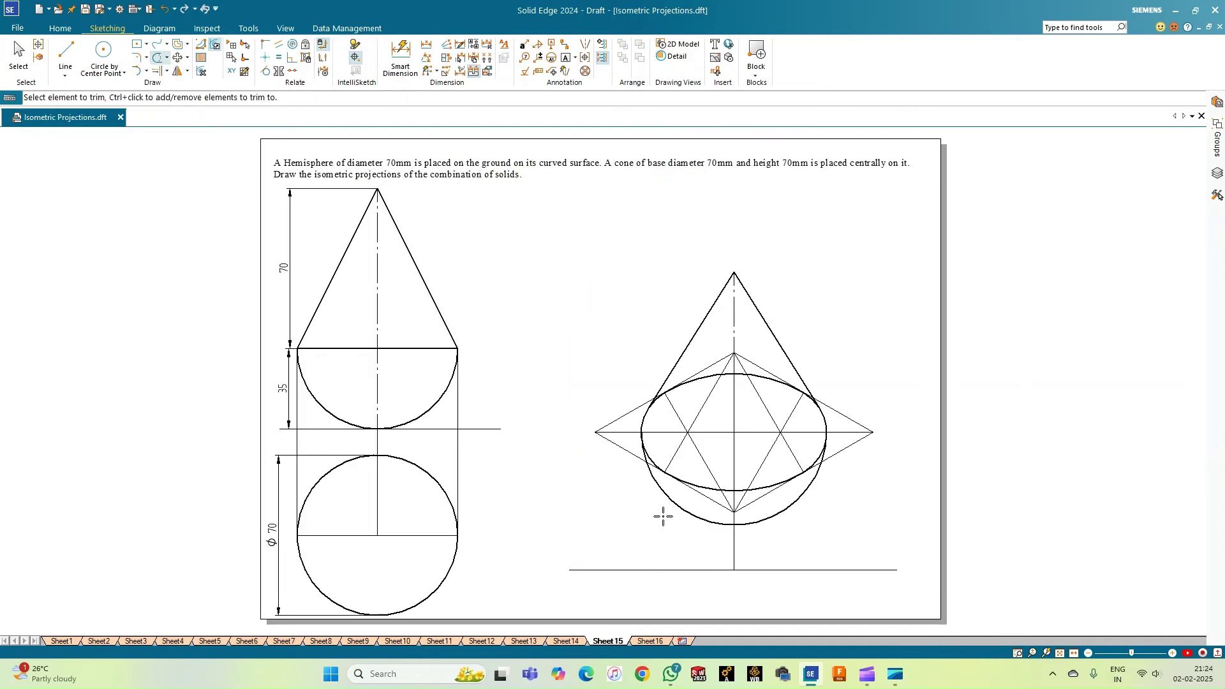
Thin the line width of the ellipse's hidden upper arc to match the construction lines.
{"action": "left_click", "coordinate": [18, 54]}
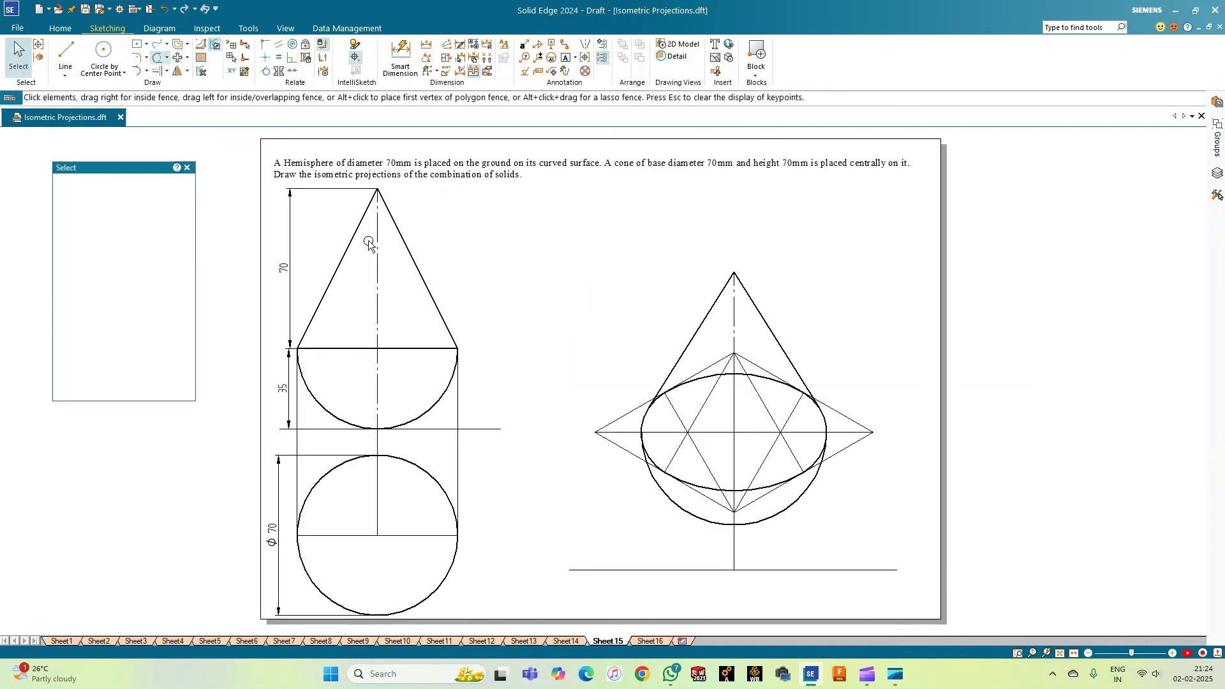
{"action": "left_click", "coordinate": [708, 377]}
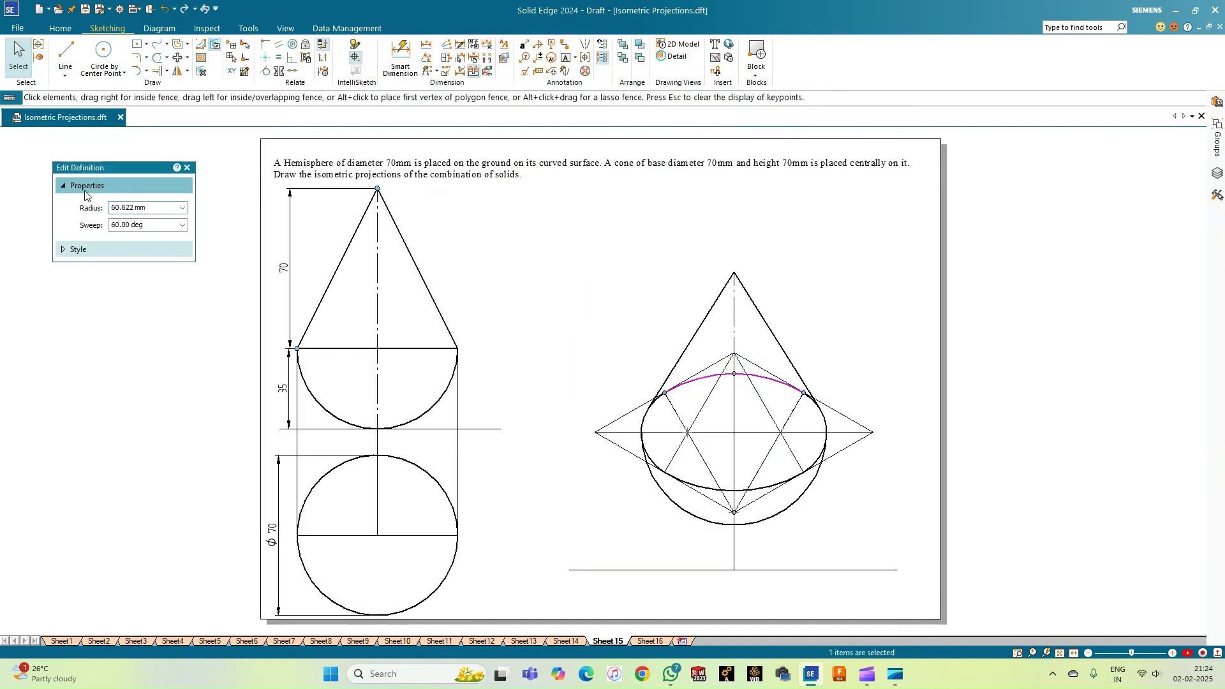
{"action": "left_click", "coordinate": [67, 253]}
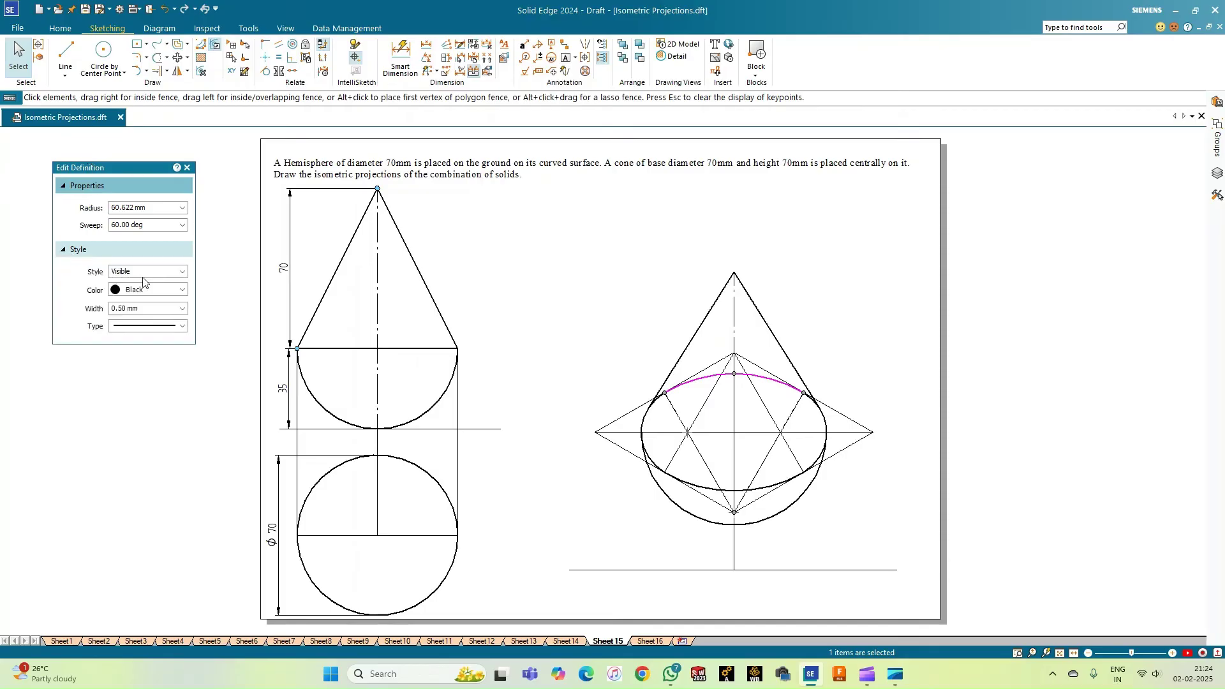
{"action": "left_click", "coordinate": [182, 309]}
{"action": "left_click", "coordinate": [476, 285]}
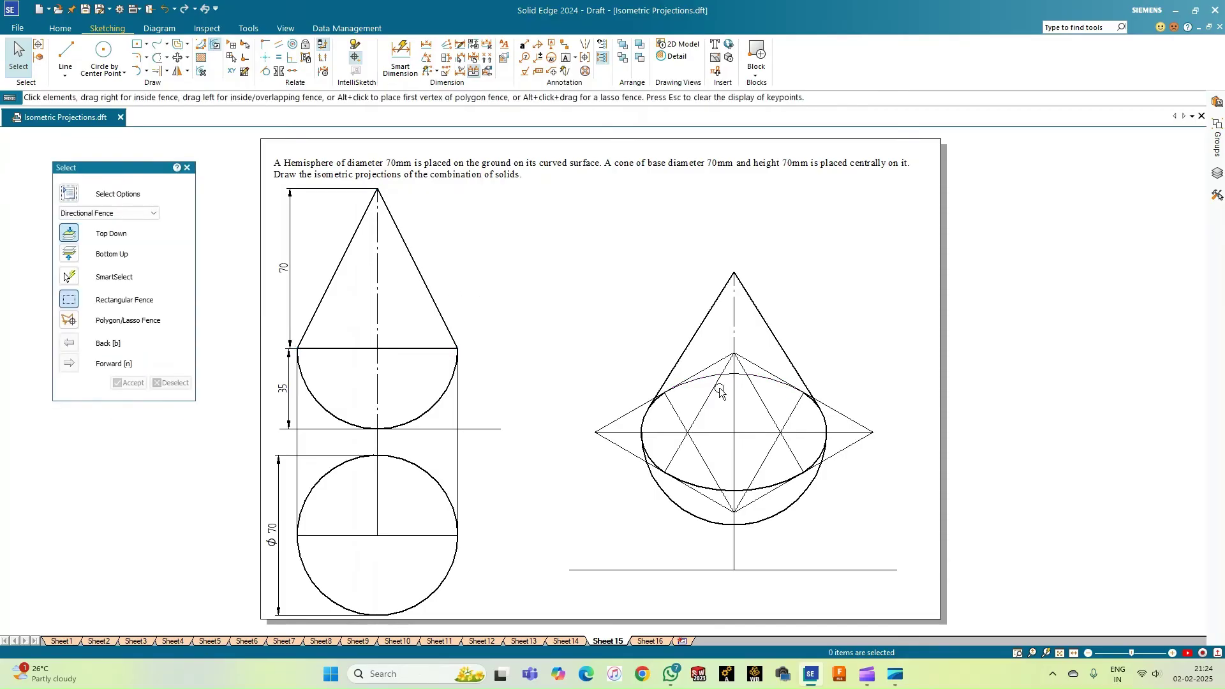
Split the ellipse's left and right side arcs at the points where the cone's slant edges touch them.
{"action": "left_click", "coordinate": [1028, 653]}
{"action": "mouse_move", "coordinate": [596, 347]}
{"action": "left_mouse_down"}
{"action": "mouse_move", "coordinate": [715, 396]}
{"action": "mouse_move", "coordinate": [844, 486]}
{"action": "left_mouse_up"}
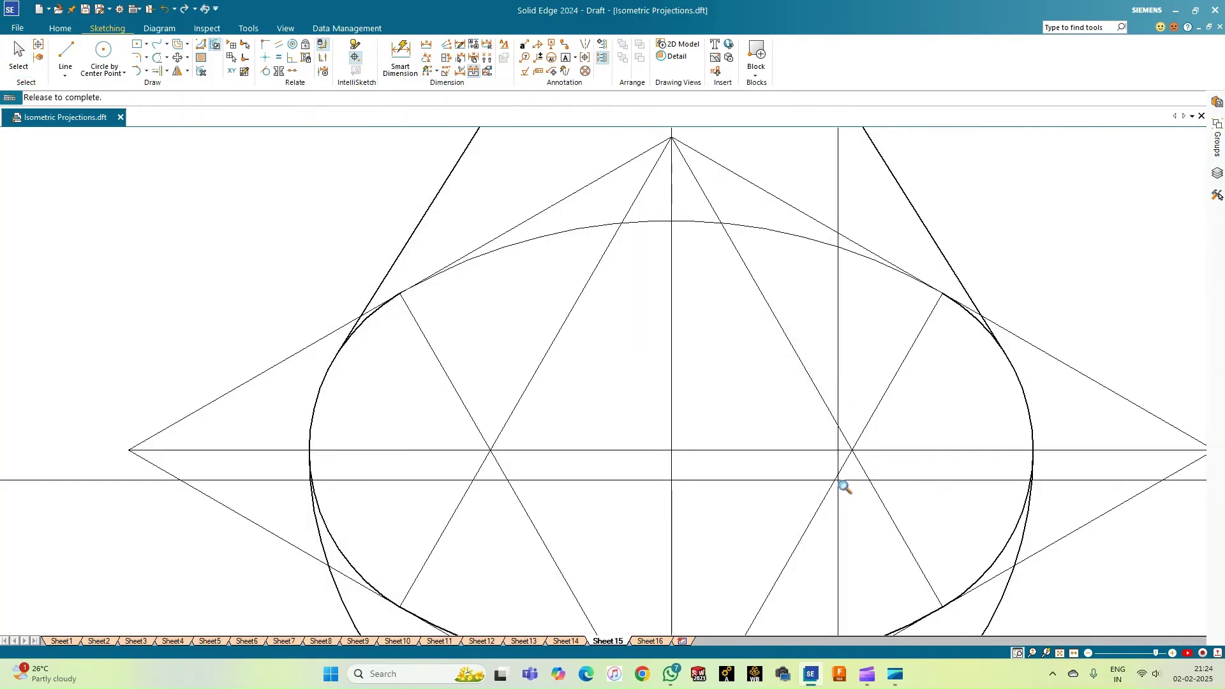
{"action": "left_click", "coordinate": [166, 71]}
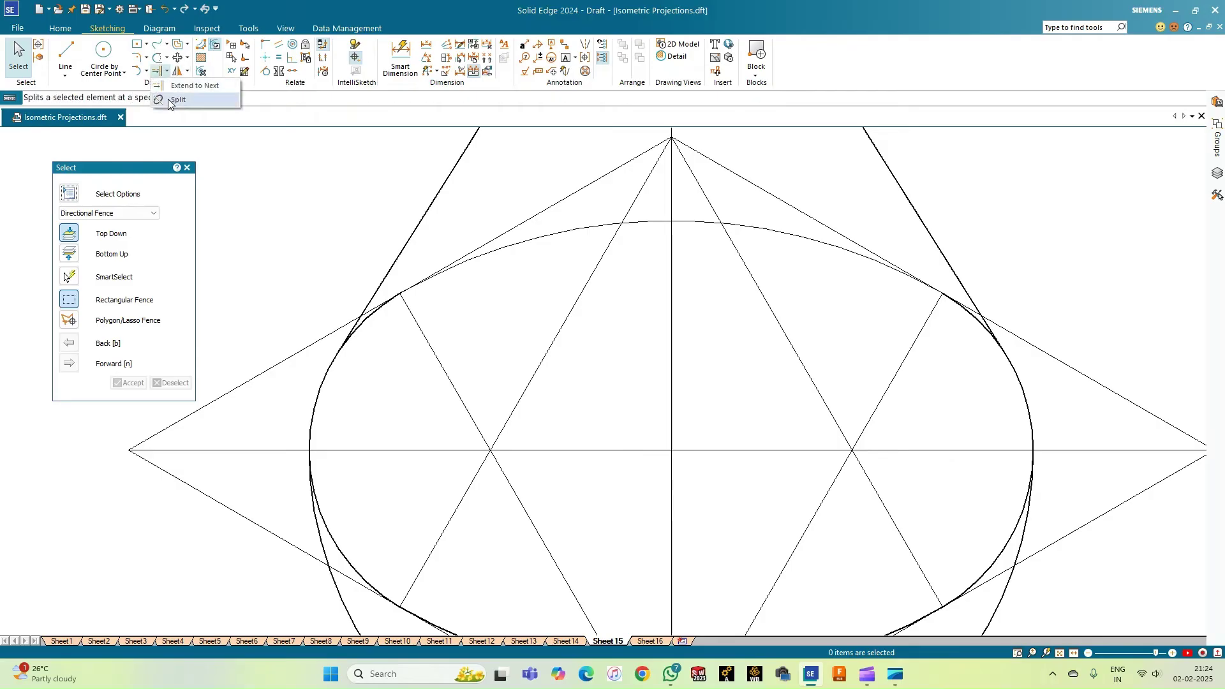
{"action": "left_click", "coordinate": [172, 100]}
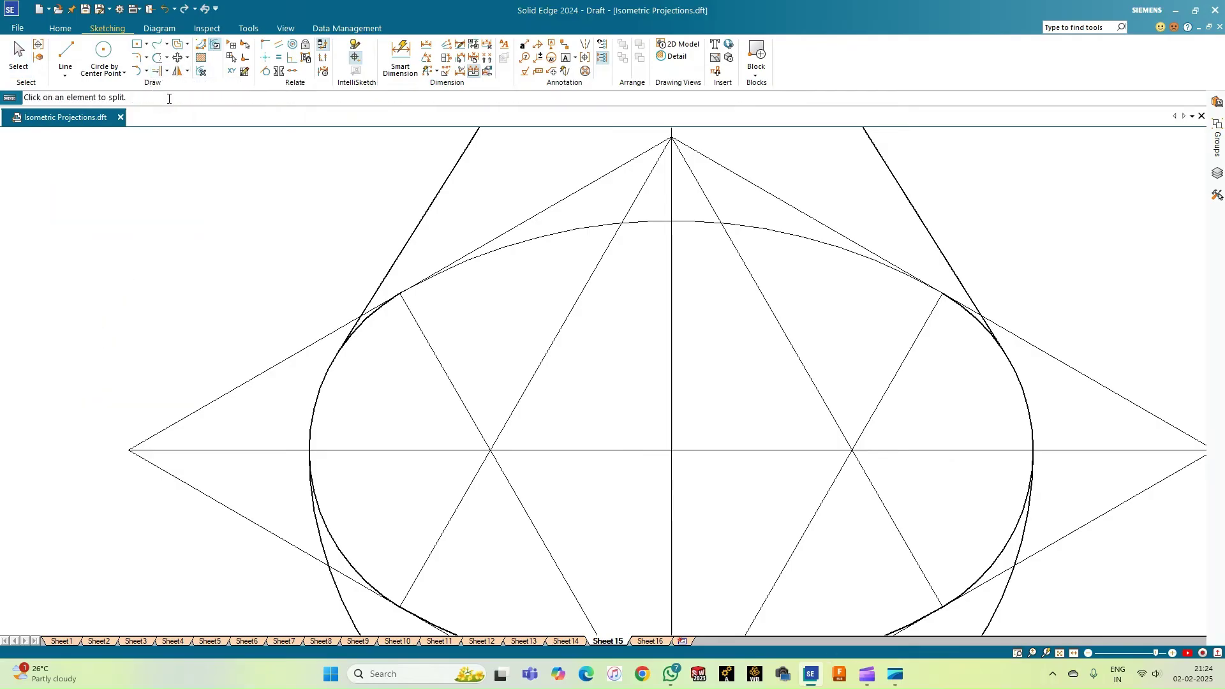
{"action": "left_click", "coordinate": [316, 401]}
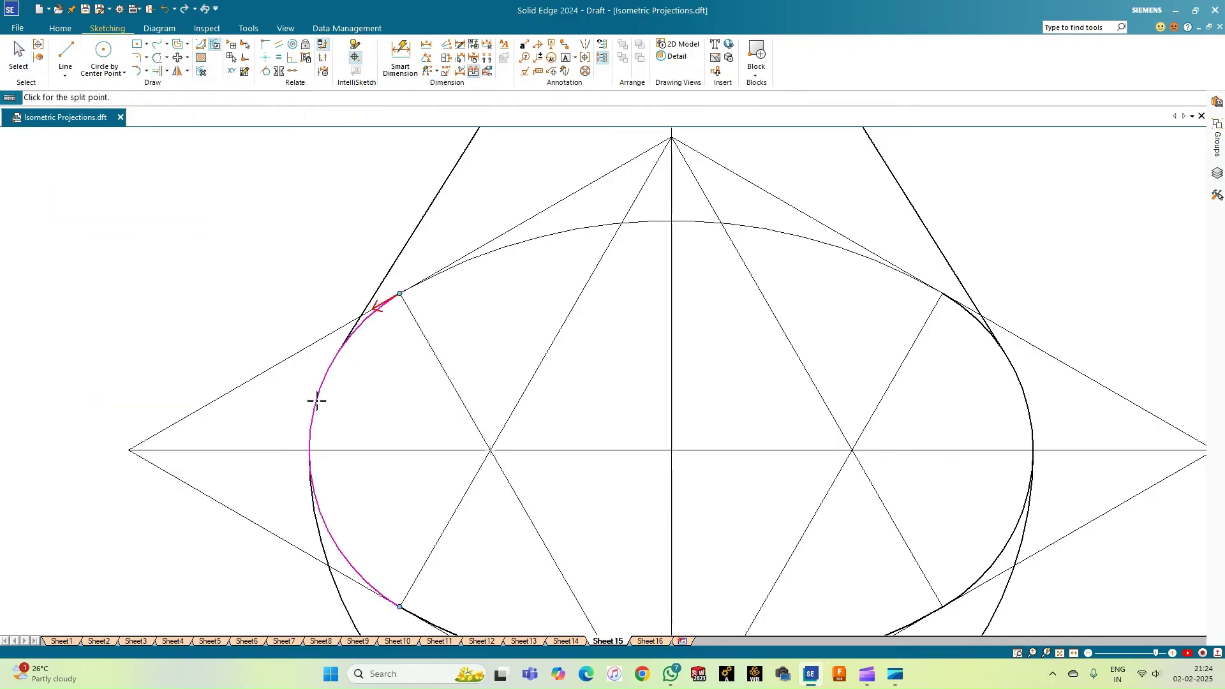
{"action": "left_click", "coordinate": [340, 352]}
{"action": "left_click", "coordinate": [339, 352]}
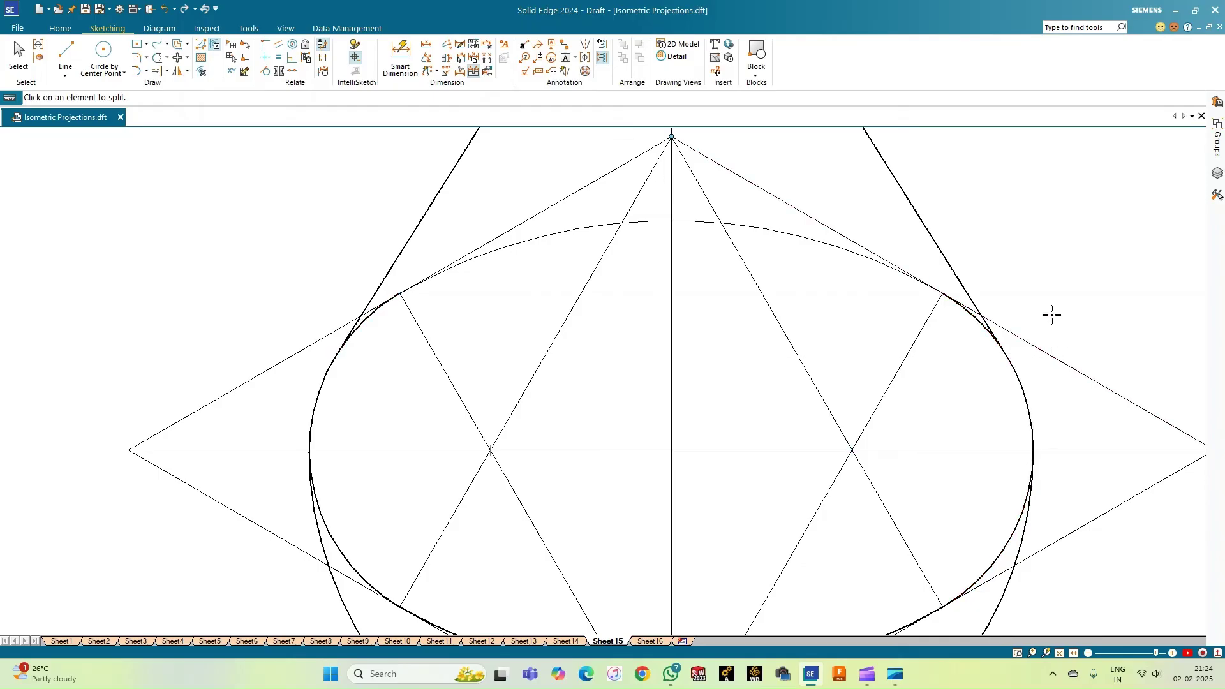
{"action": "left_click", "coordinate": [1017, 369]}
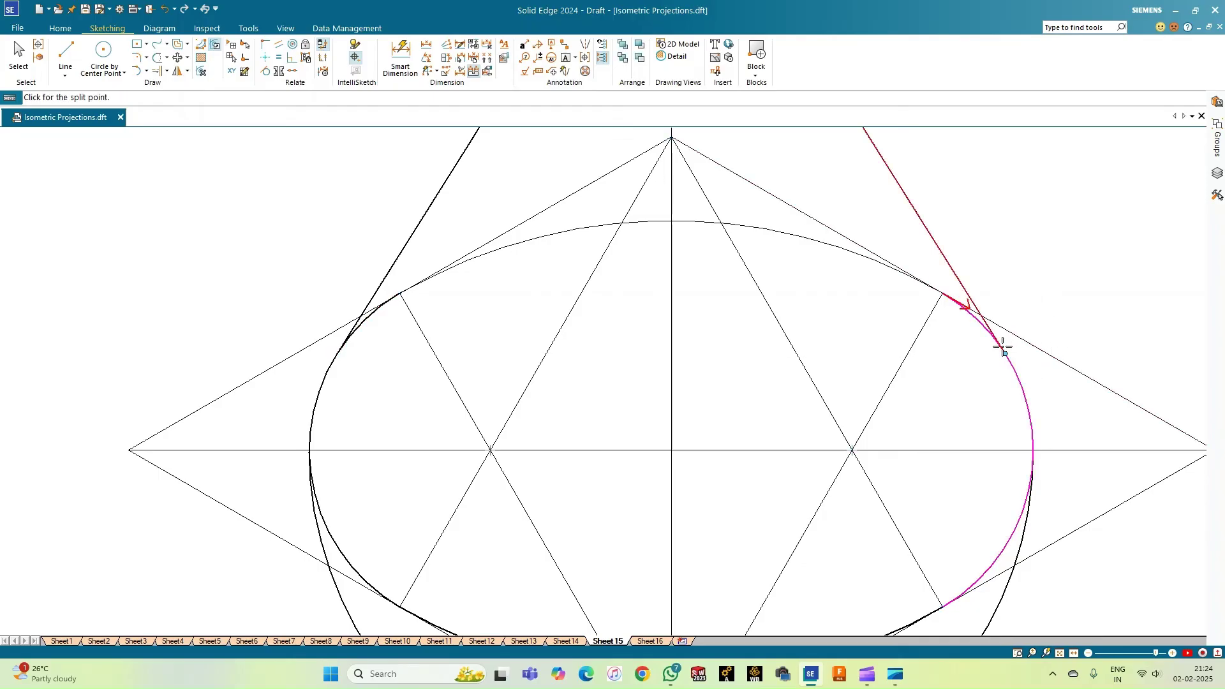
{"action": "left_click", "coordinate": [1007, 353]}
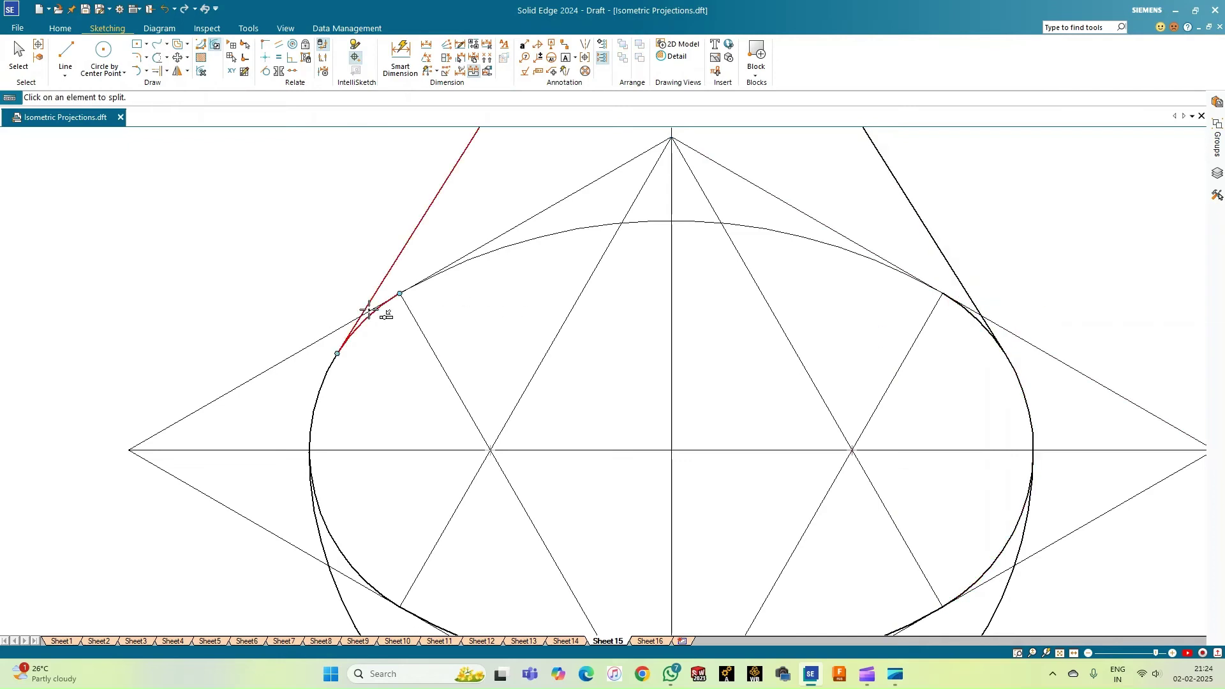
{"action": "key", "text": "Escape"}
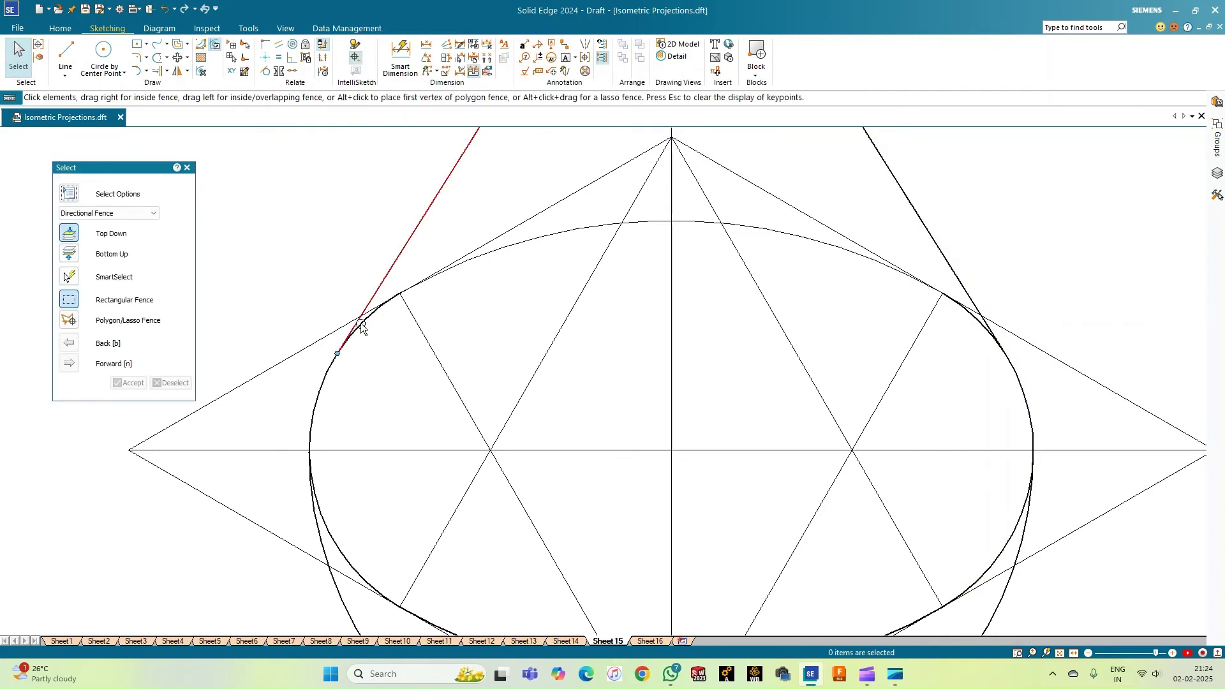
Set the line width of both short arc pieces above the cone's tangent points to 0.13 mm.
{"action": "left_click", "coordinate": [367, 326]}
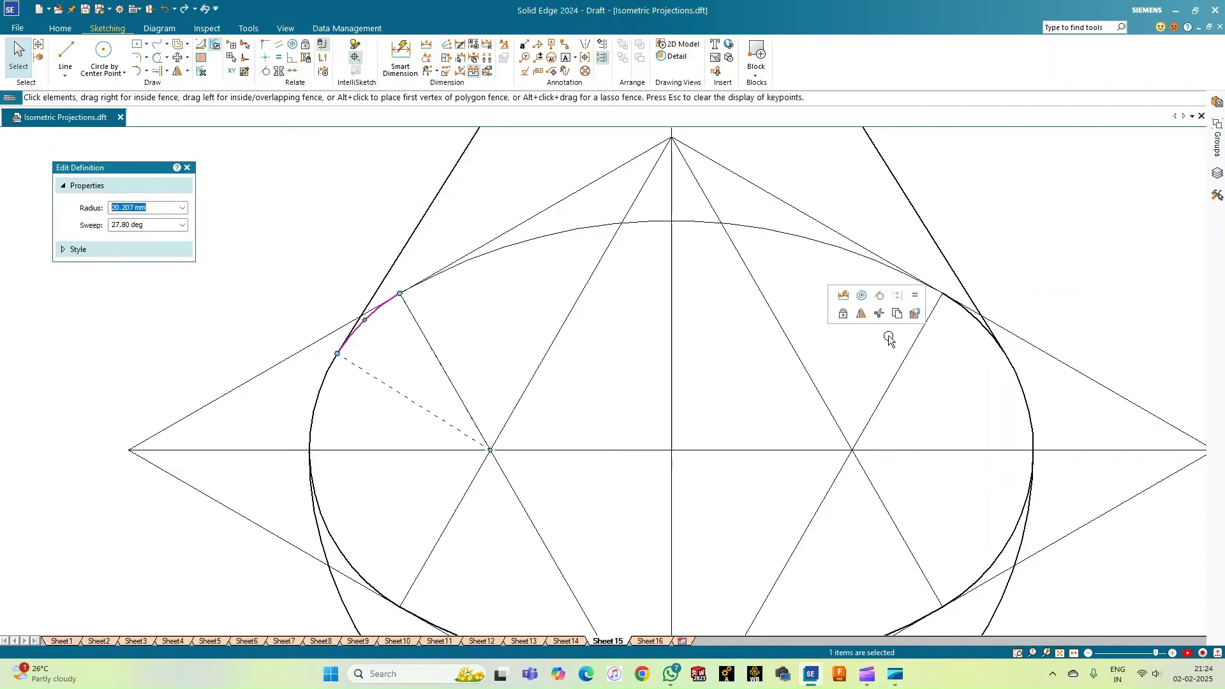
{"action": "left_click", "coordinate": [976, 321], "text": "ctrl"}
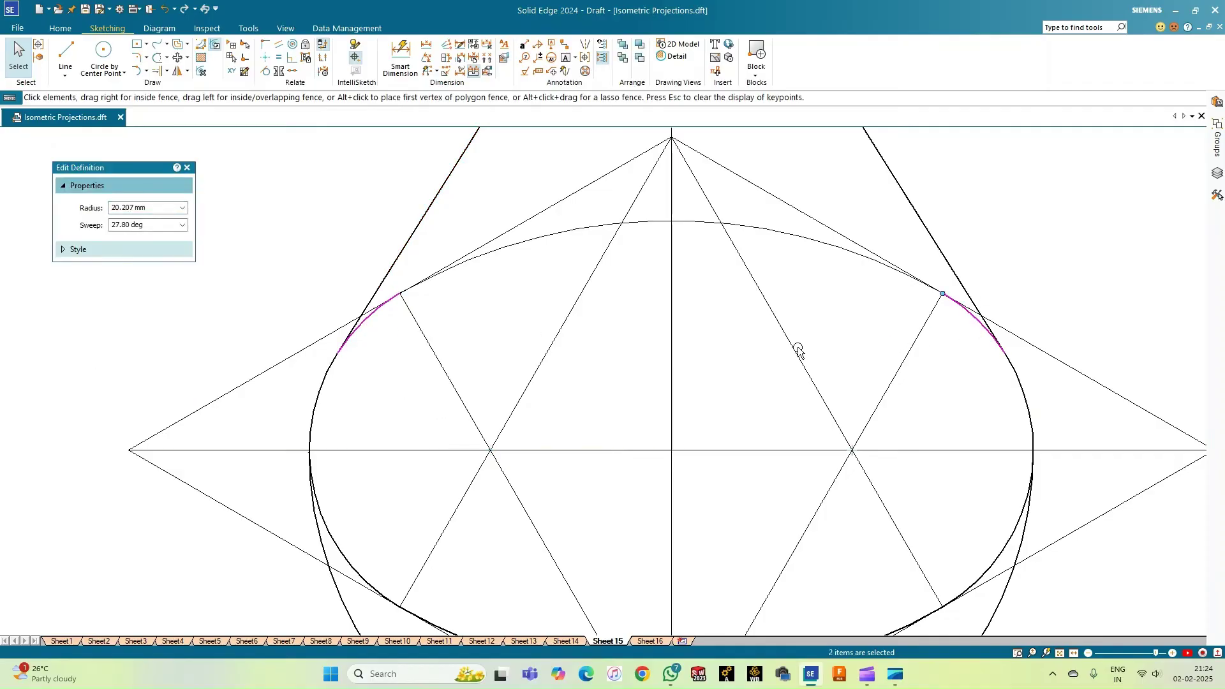
{"action": "left_click", "coordinate": [66, 255]}
{"action": "left_click", "coordinate": [183, 308]}
{"action": "left_click", "coordinate": [128, 321]}
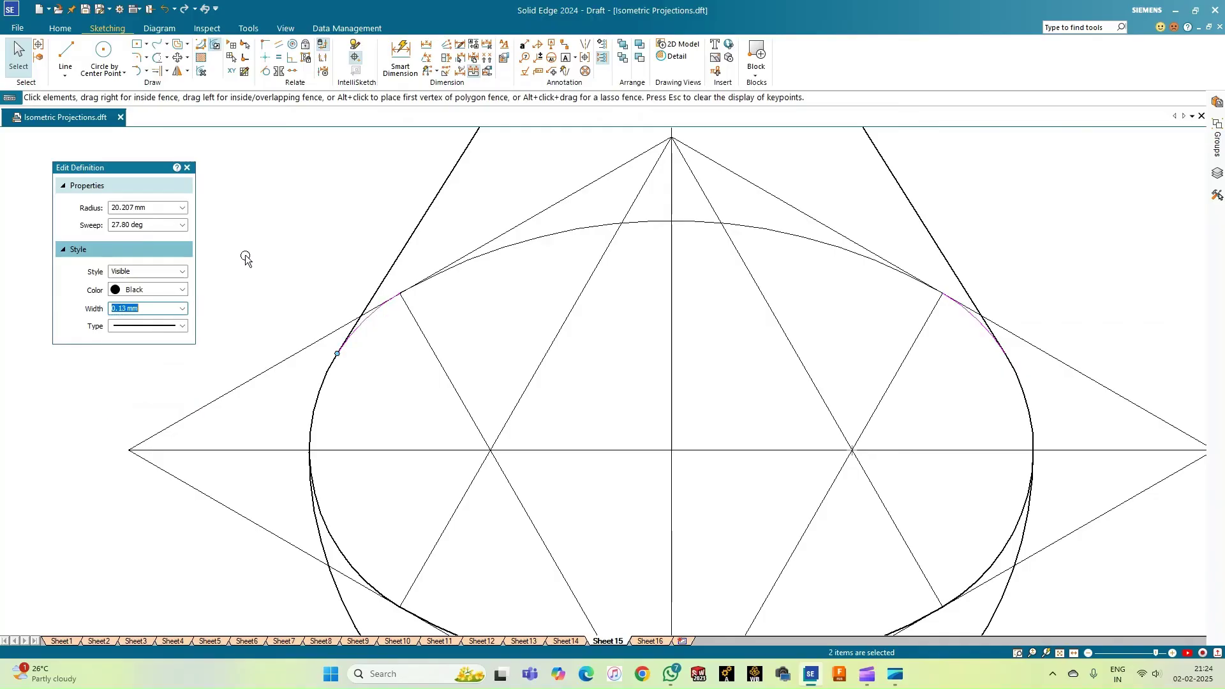
{"action": "left_click", "coordinate": [246, 258]}
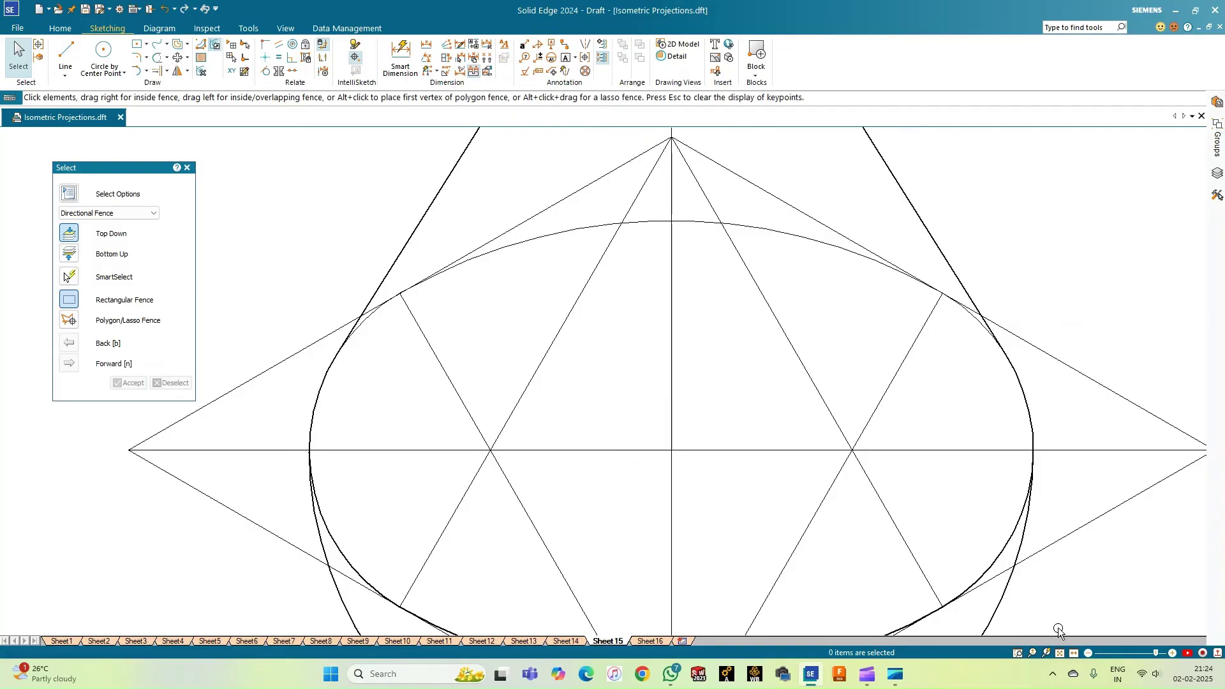
Trim the vertical axis below the isometric rhombus's lowest corner and remove the old horizontal ground line beneath the hemisphere.
{"action": "left_click", "coordinate": [1059, 652]}
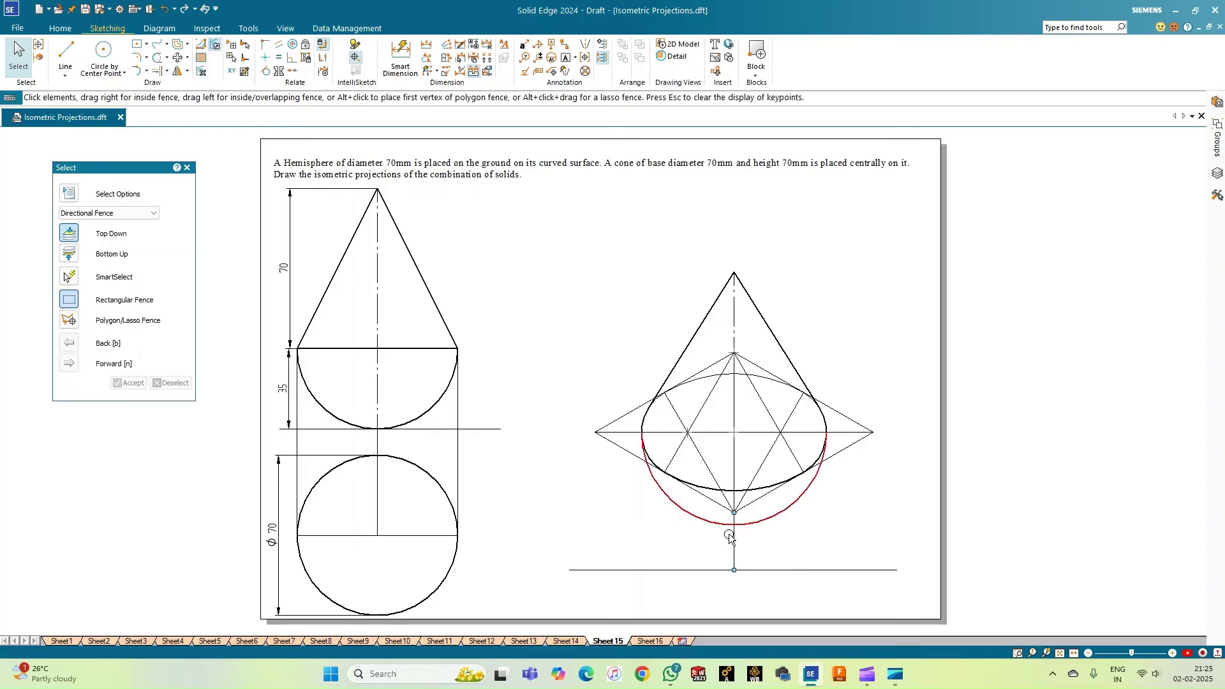
{"action": "left_click", "coordinate": [158, 58]}
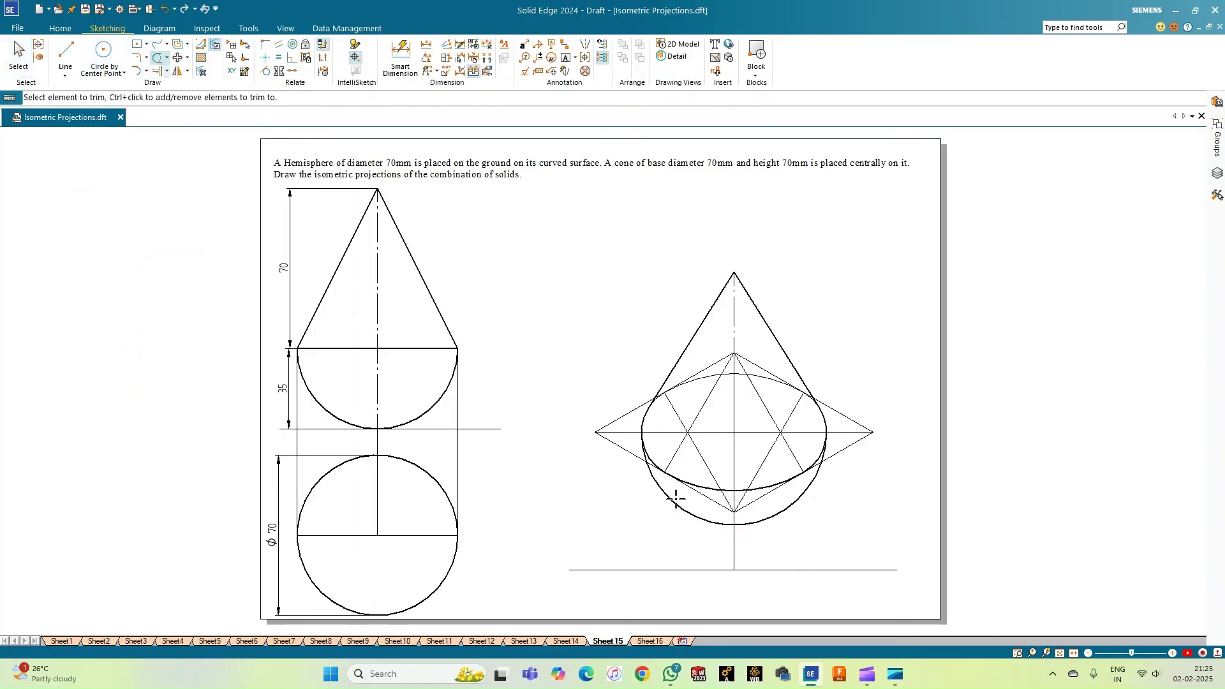
{"action": "left_click", "coordinate": [733, 545]}
{"action": "left_click", "coordinate": [737, 516]}
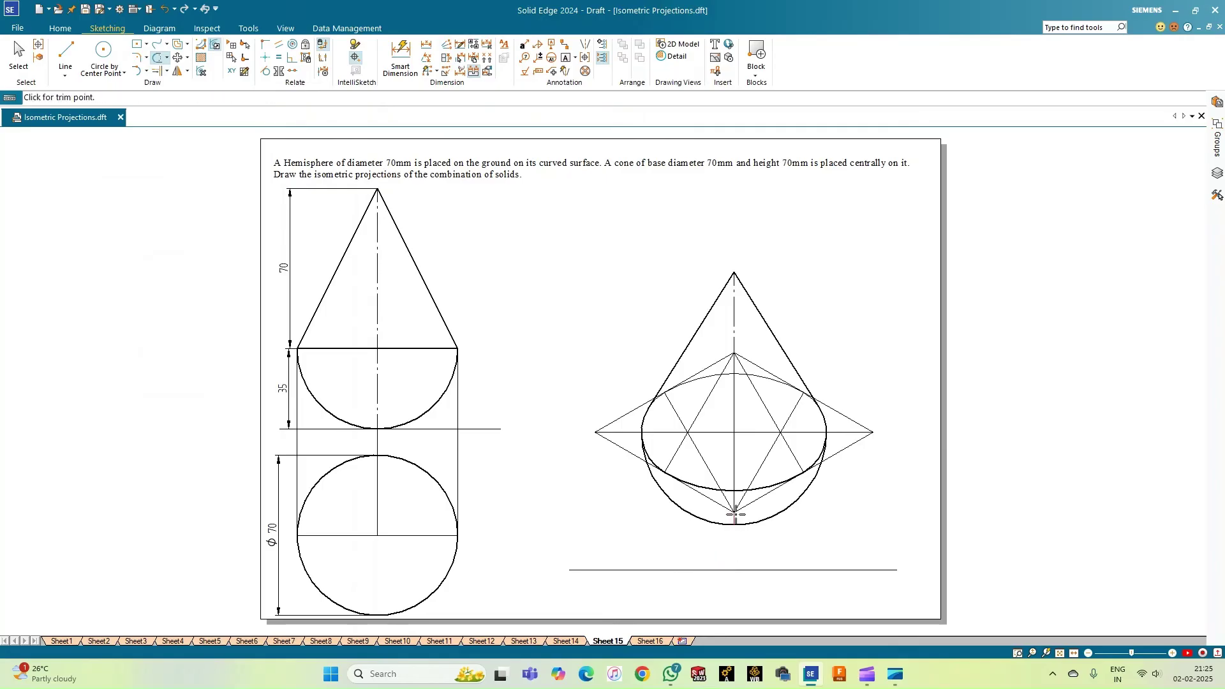
{"action": "left_click", "coordinate": [735, 570]}
Draw a 0.13 mm wide horizontal ground line through the isometric hemisphere's lowest point, extending to both sides beyond the rhombus.
{"action": "left_click", "coordinate": [66, 51]}
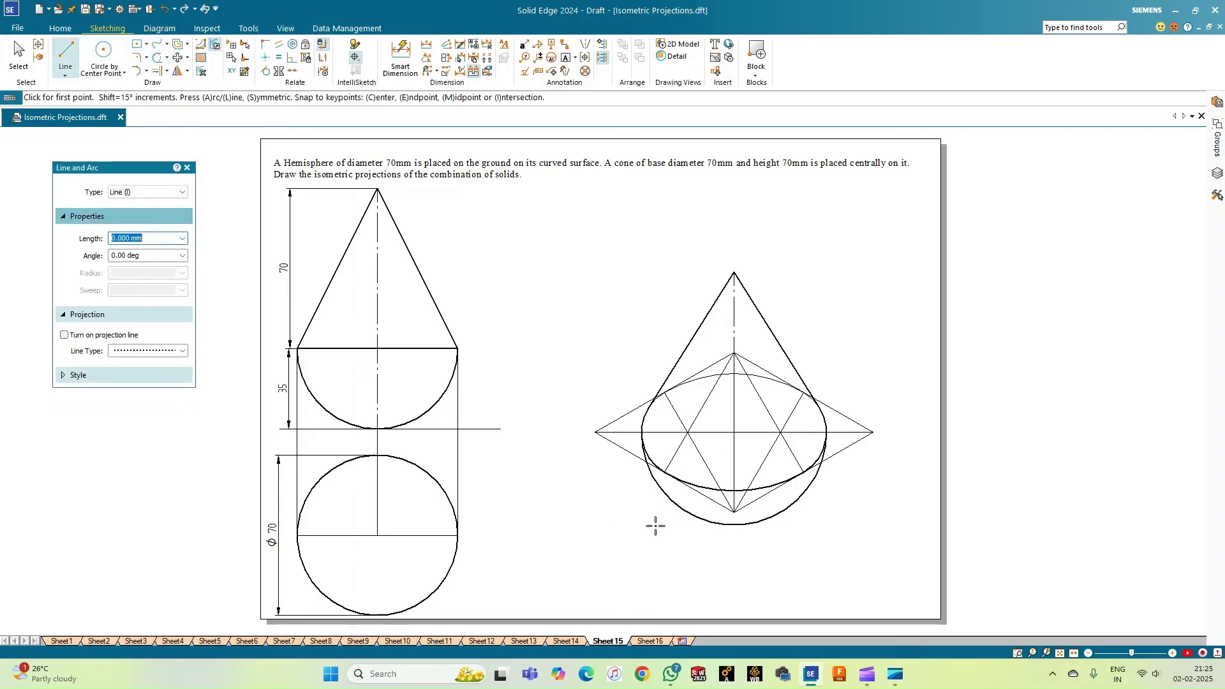
{"action": "left_click", "coordinate": [61, 376]}
{"action": "left_click", "coordinate": [183, 435]}
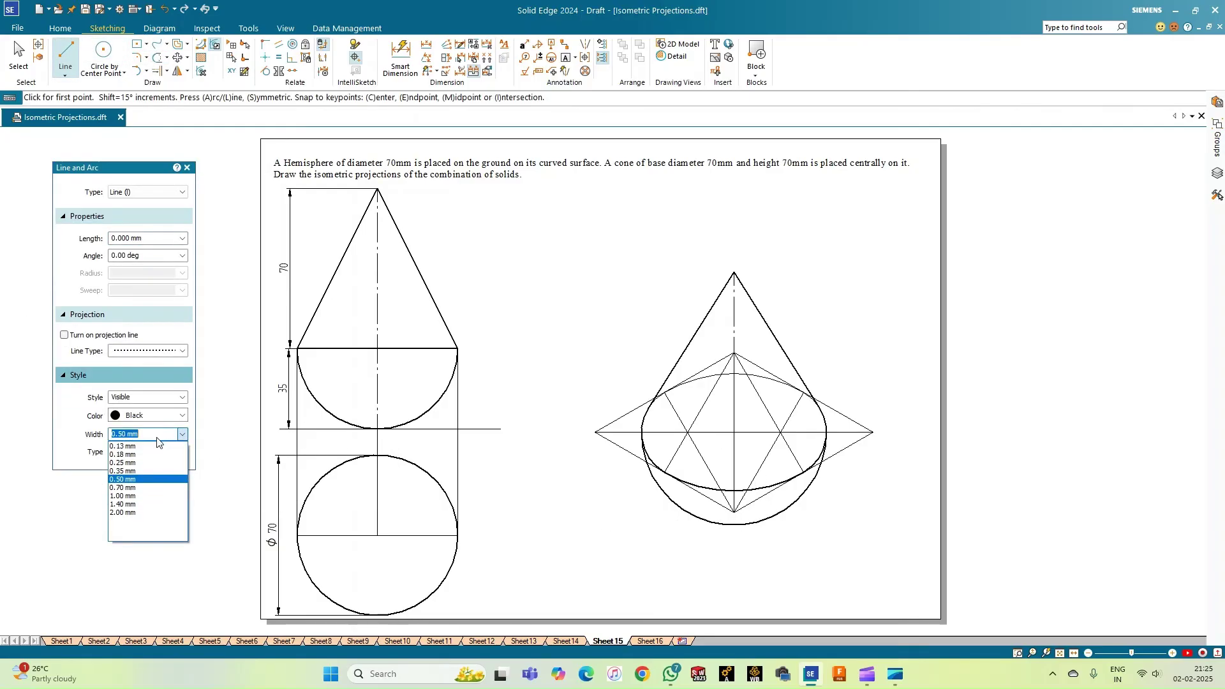
{"action": "left_click", "coordinate": [159, 444]}
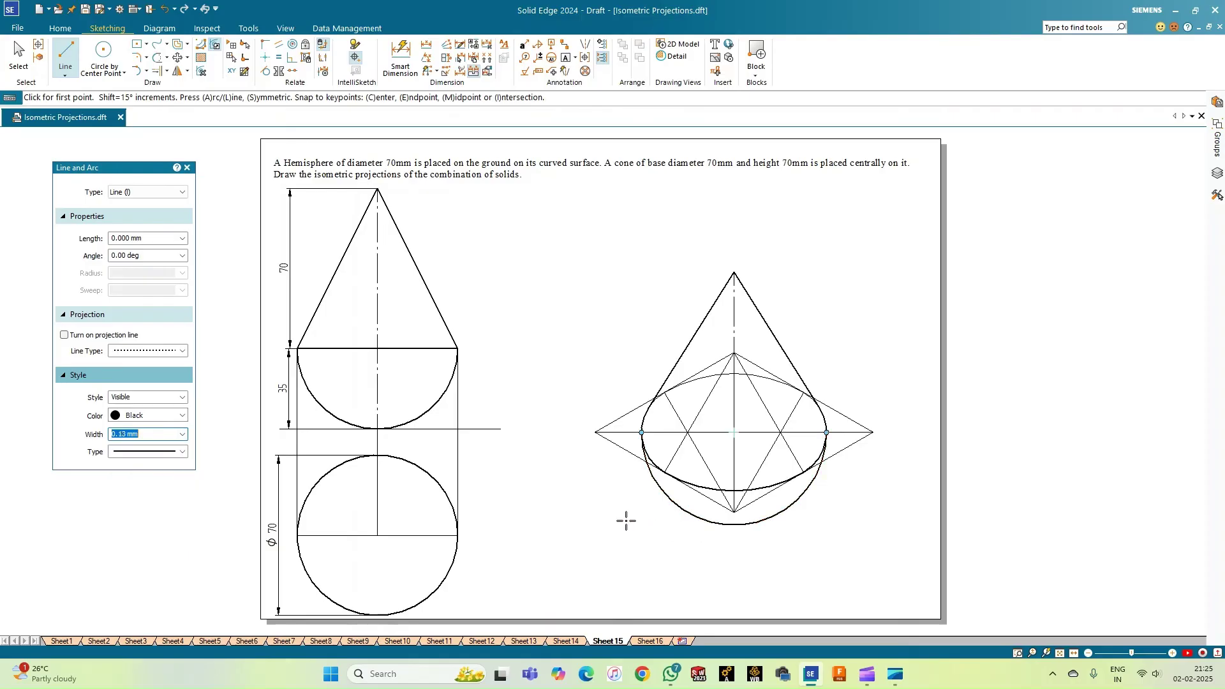
{"action": "left_click", "coordinate": [734, 525]}
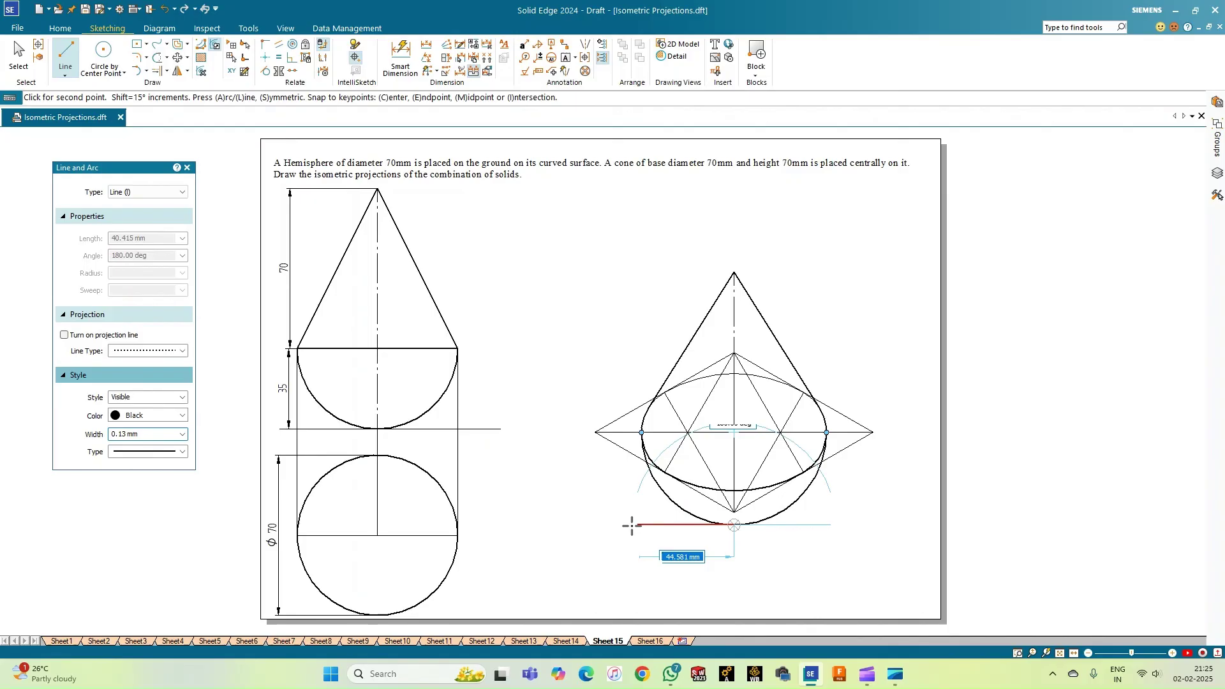
{"action": "left_click", "coordinate": [581, 525]}
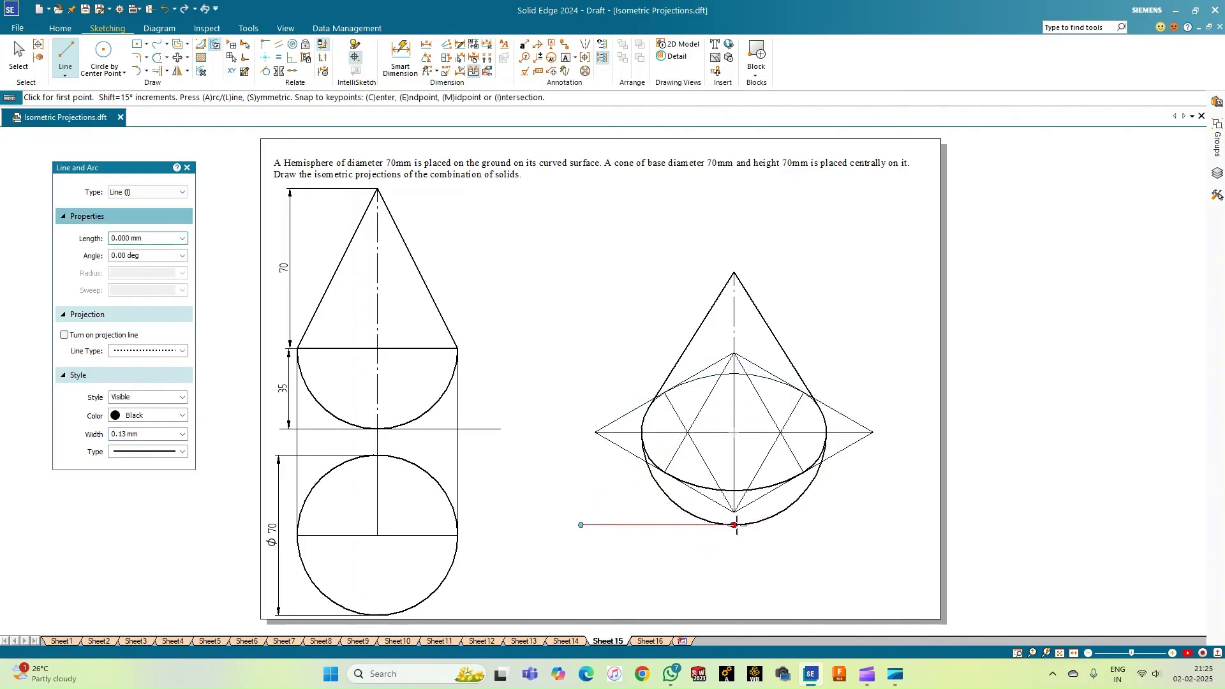
{"action": "left_click", "coordinate": [734, 524]}
{"action": "left_click", "coordinate": [897, 507]}
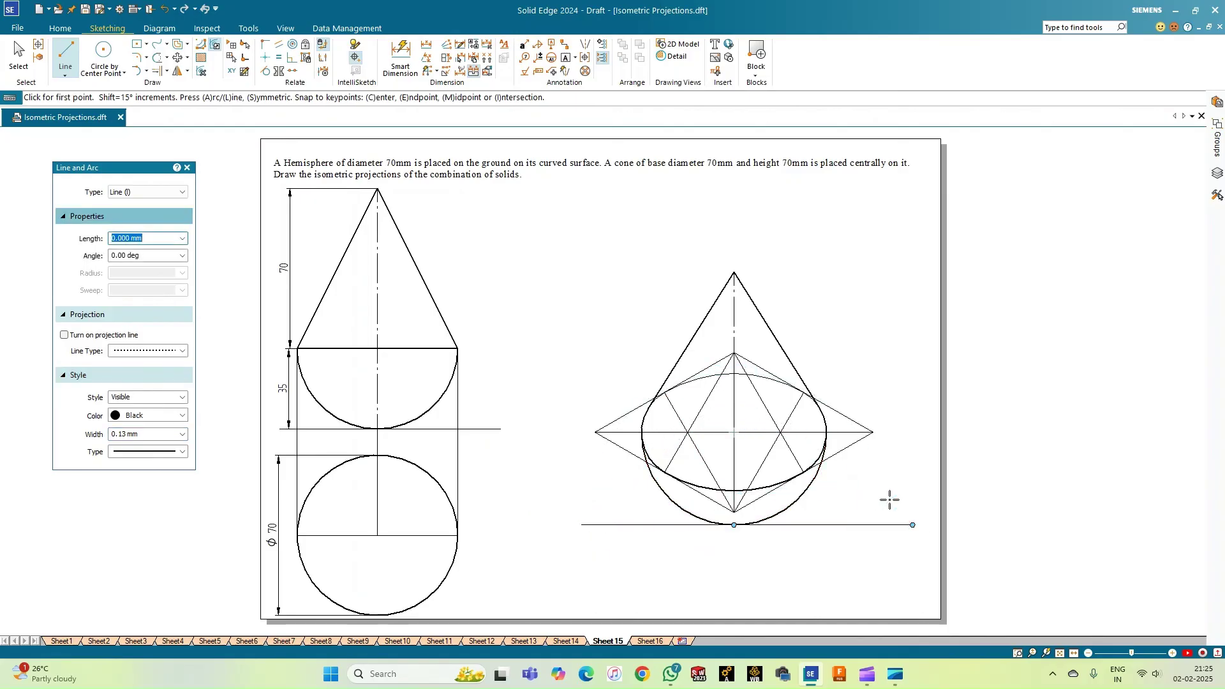
{"action": "left_click", "coordinate": [18, 58]}
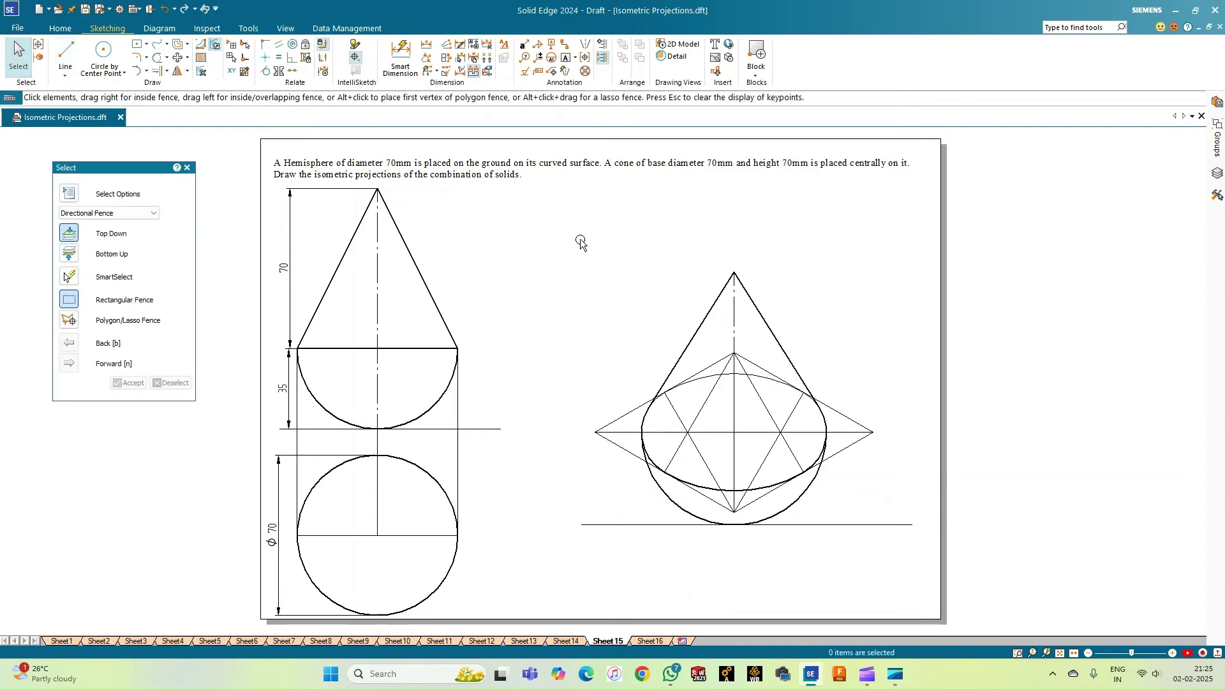
{"action": "left_click_drag", "start_coordinate": [551, 227], "coordinate": [885, 586]}
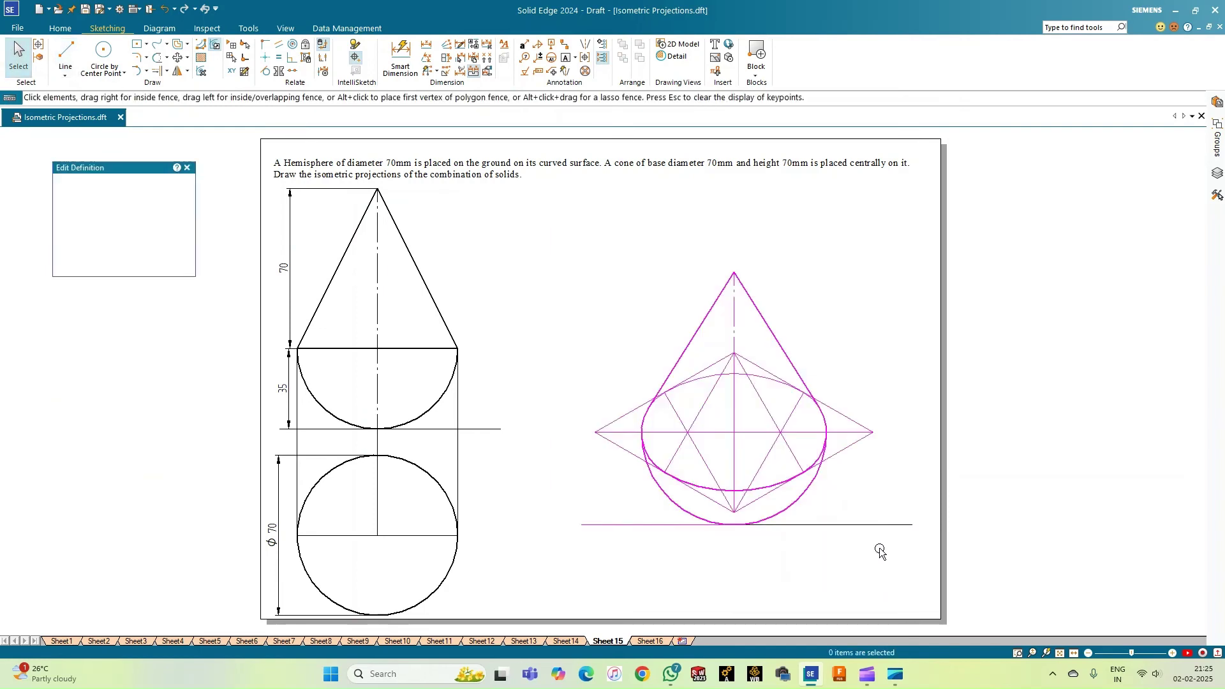
{"action": "left_click", "coordinate": [904, 314]}
Measure the isometric cone's axis height with Smart Dimension without placing the dimension.
{"action": "left_click", "coordinate": [400, 58]}
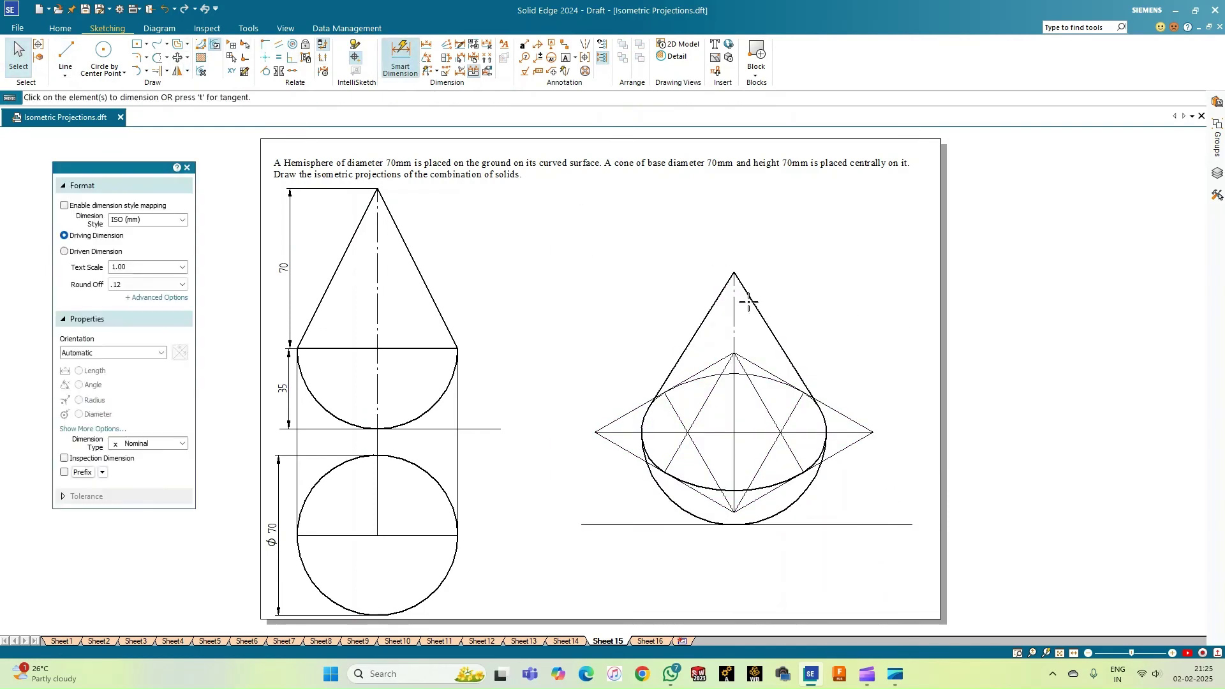
{"action": "left_click", "coordinate": [768, 310]}
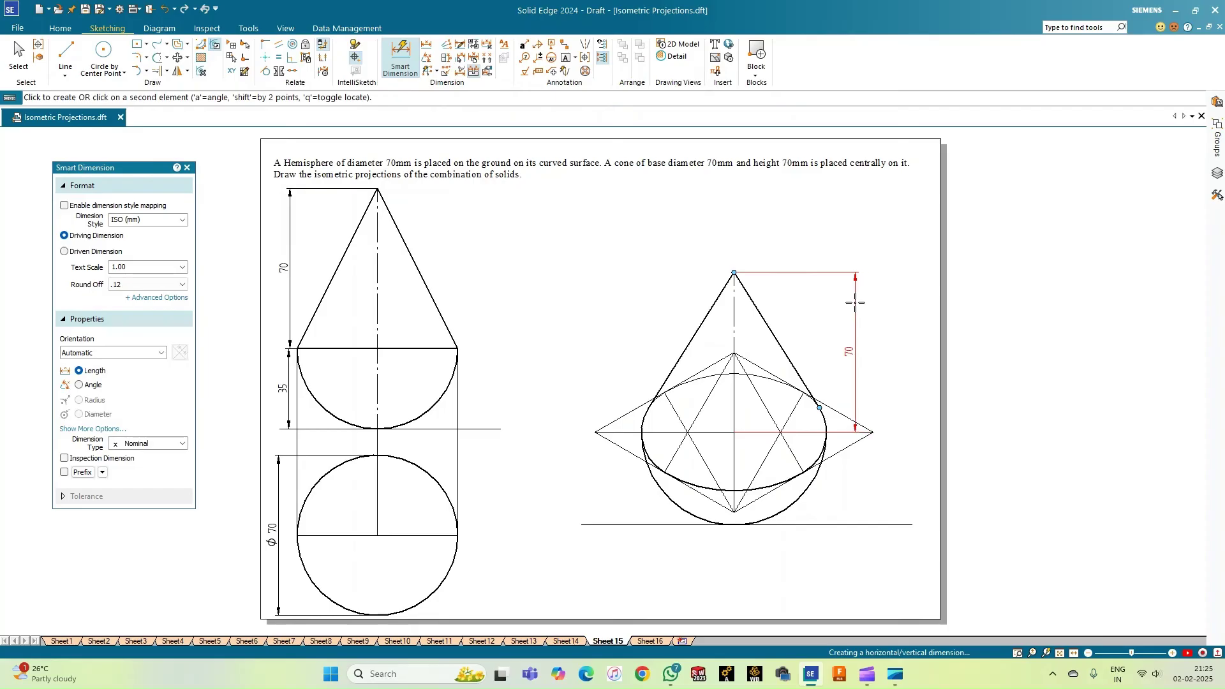
{"action": "right_click", "coordinate": [854, 302]}
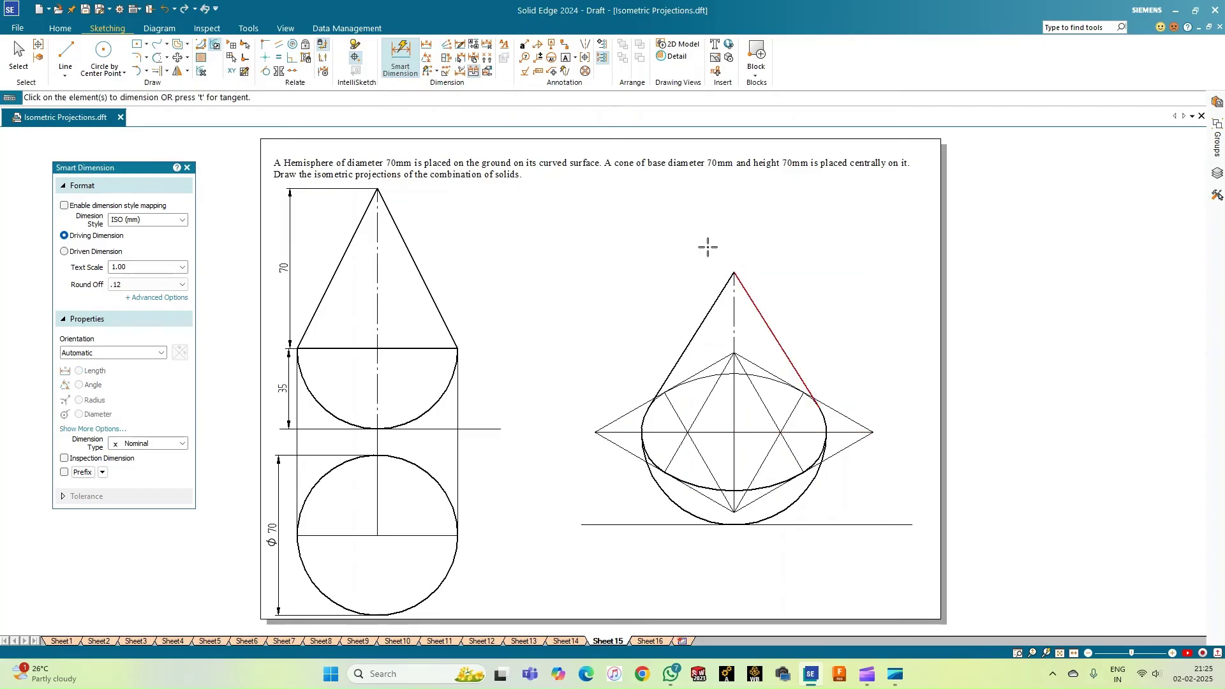
Scale the whole isometric figure, including the rhombus but not the ground line, by 0.82 about the hemisphere's lowest point.
{"action": "left_click", "coordinate": [18, 55]}
{"action": "mouse_move", "coordinate": [622, 249]}
{"action": "left_mouse_down"}
{"action": "mouse_move", "coordinate": [840, 546]}
{"action": "mouse_move", "coordinate": [901, 602]}
{"action": "left_mouse_up"}
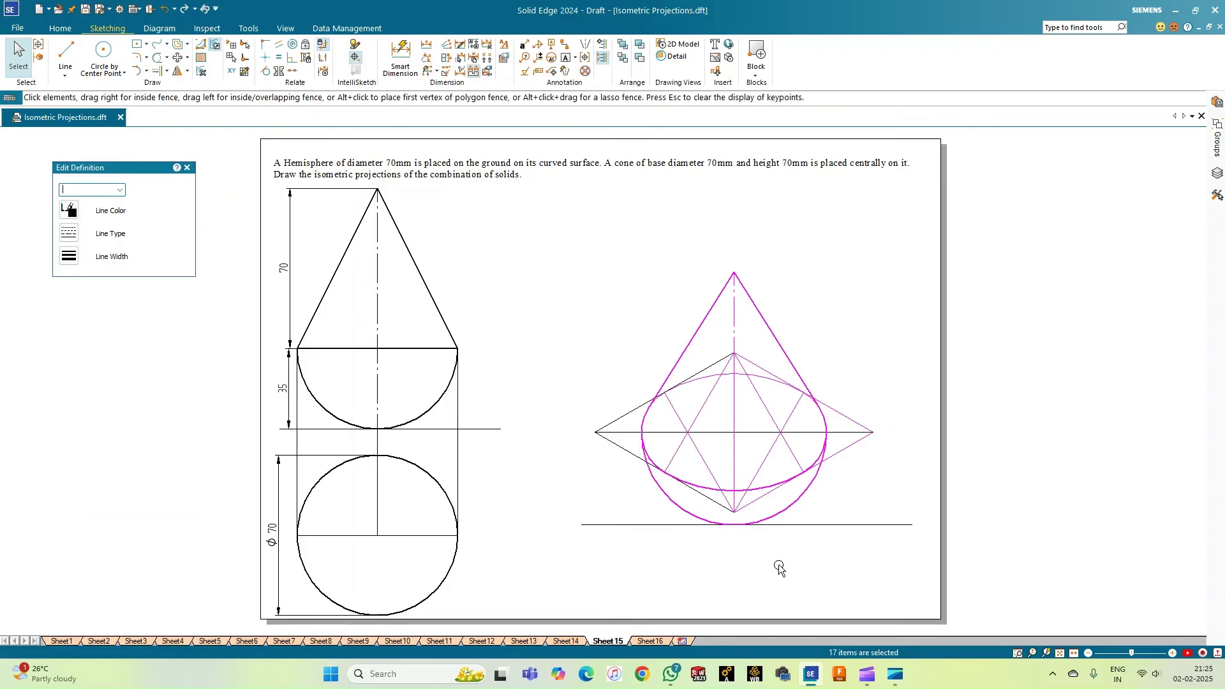
{"action": "left_click", "coordinate": [624, 416], "text": "ctrl"}
{"action": "left_click", "coordinate": [625, 431], "text": "ctrl"}
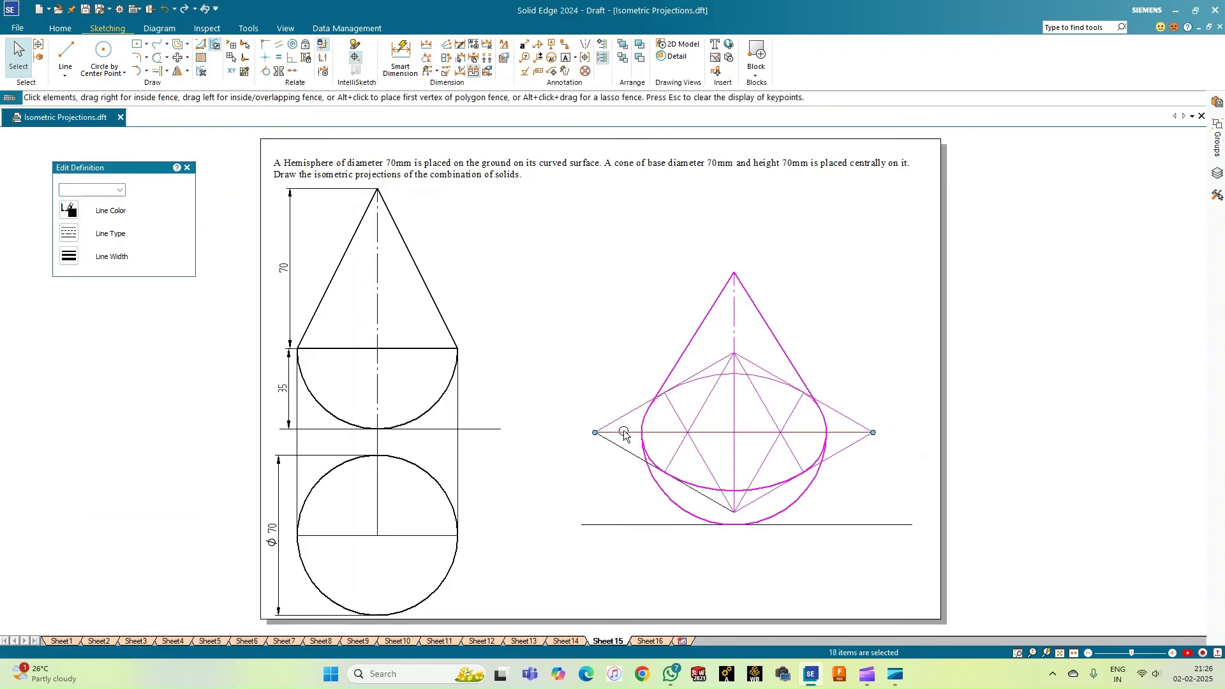
{"action": "left_click", "coordinate": [624, 451], "text": "ctrl"}
{"action": "left_click", "coordinate": [186, 71]}
{"action": "left_click", "coordinate": [199, 100]}
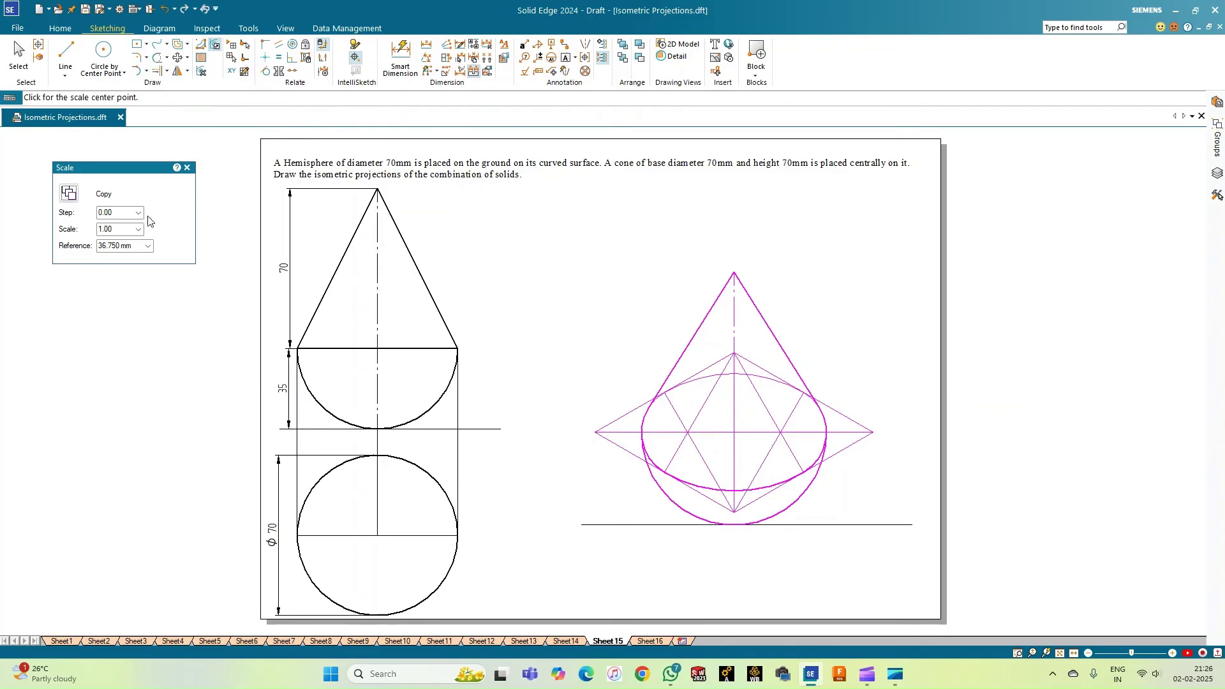
{"action": "left_click", "coordinate": [128, 229]}
{"action": "type", "text": "0.82"}
{"action": "key", "text": "Tab"}
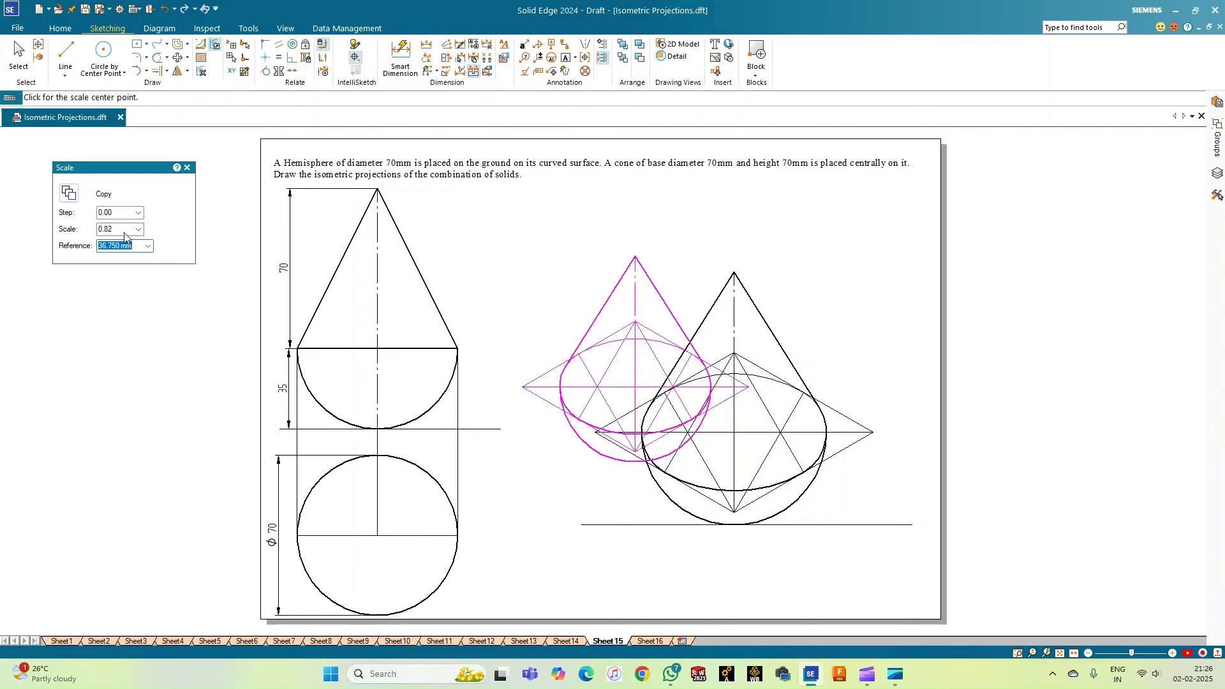
{"action": "left_click", "coordinate": [733, 524]}
{"action": "key", "text": "Escape"}
{"action": "left_click", "coordinate": [889, 291]}
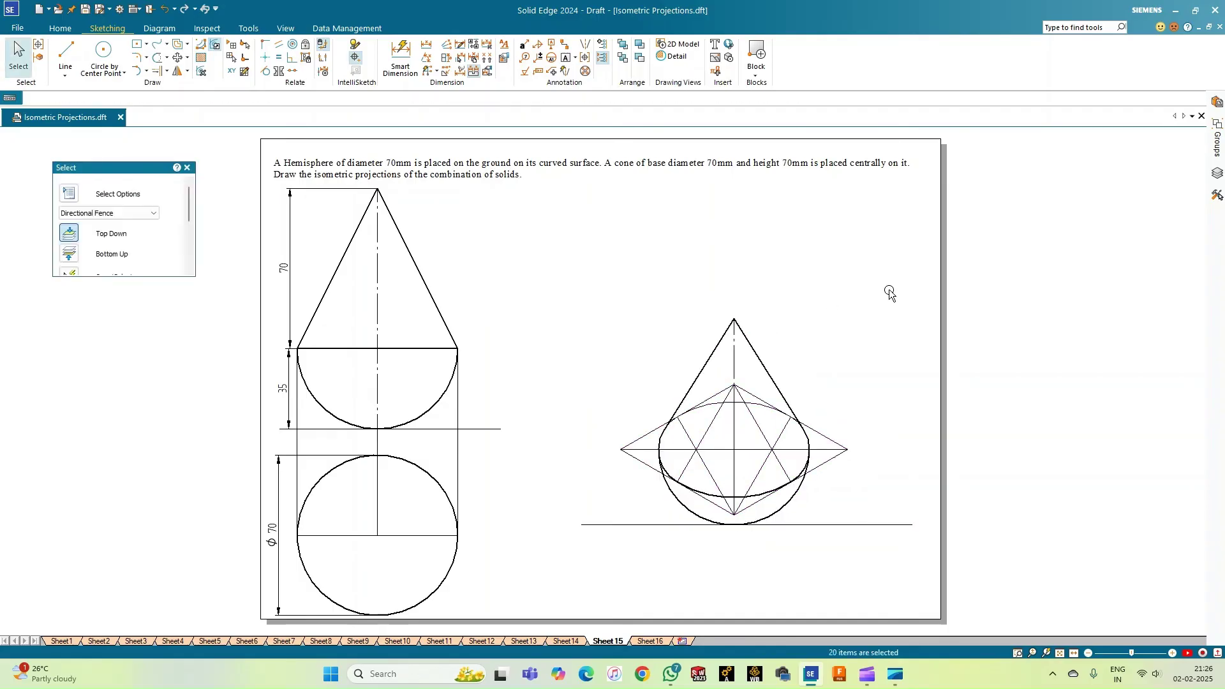
Check the axis height of the scaled-down isometric cone with Smart Dimension without placing the dimension.
{"action": "left_click", "coordinate": [395, 74]}
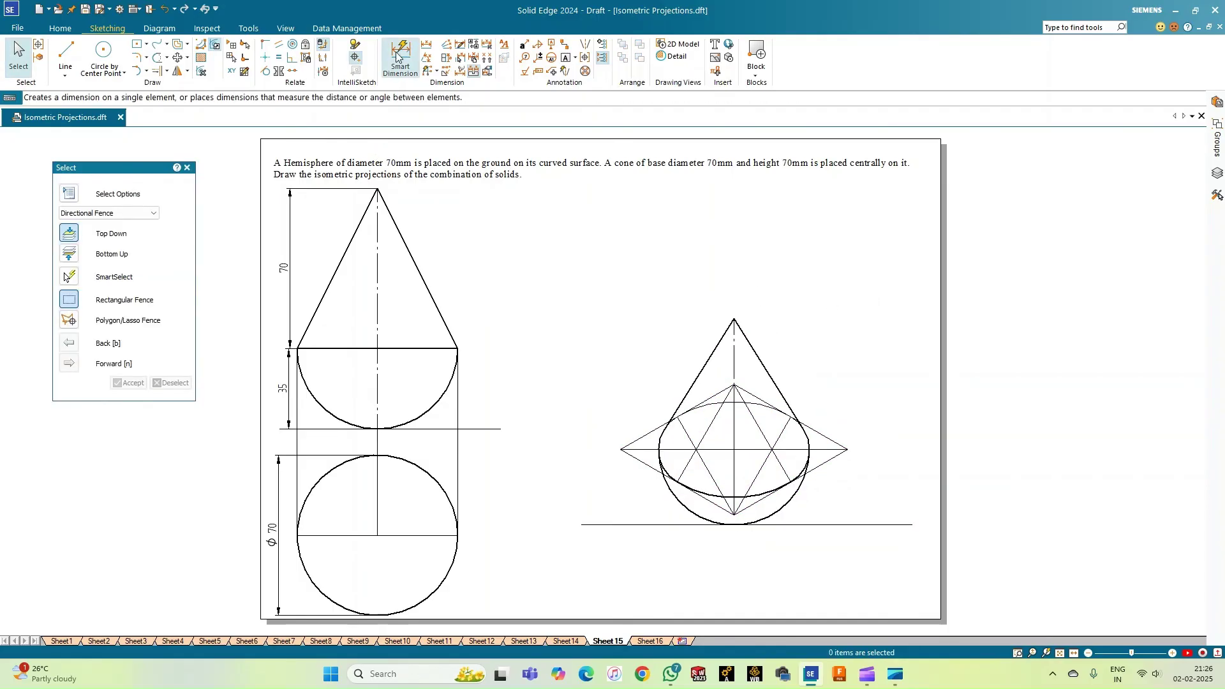
{"action": "left_click", "coordinate": [733, 357]}
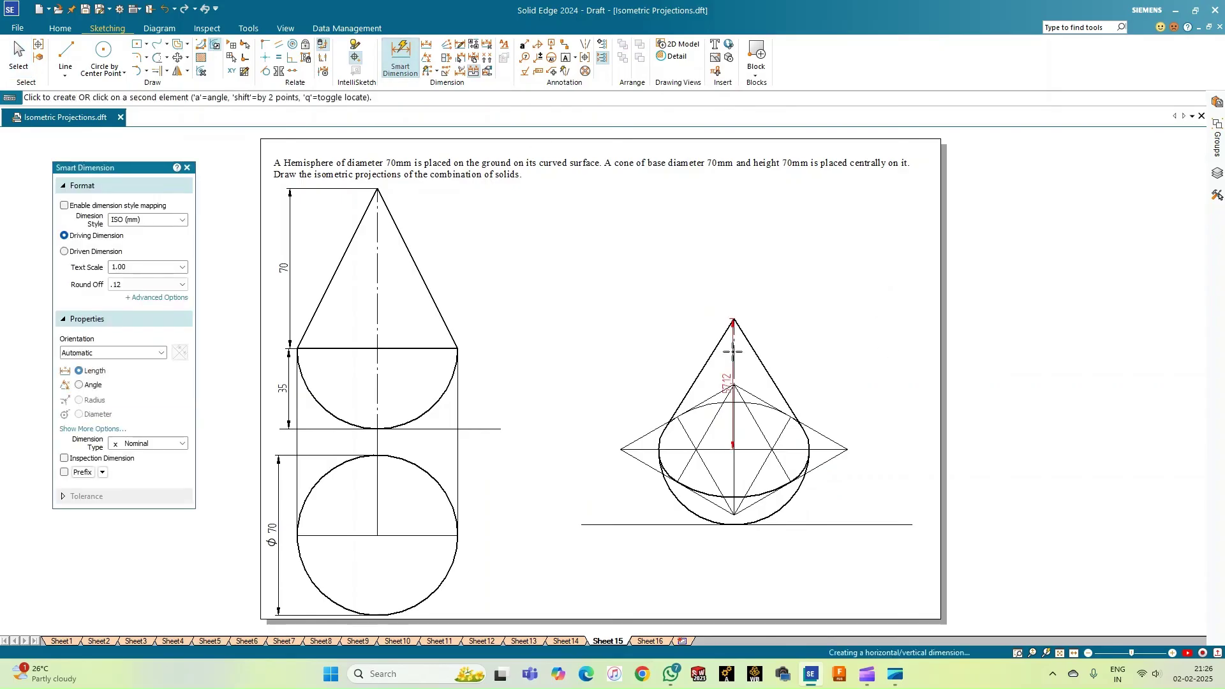
{"action": "right_click", "coordinate": [836, 347]}
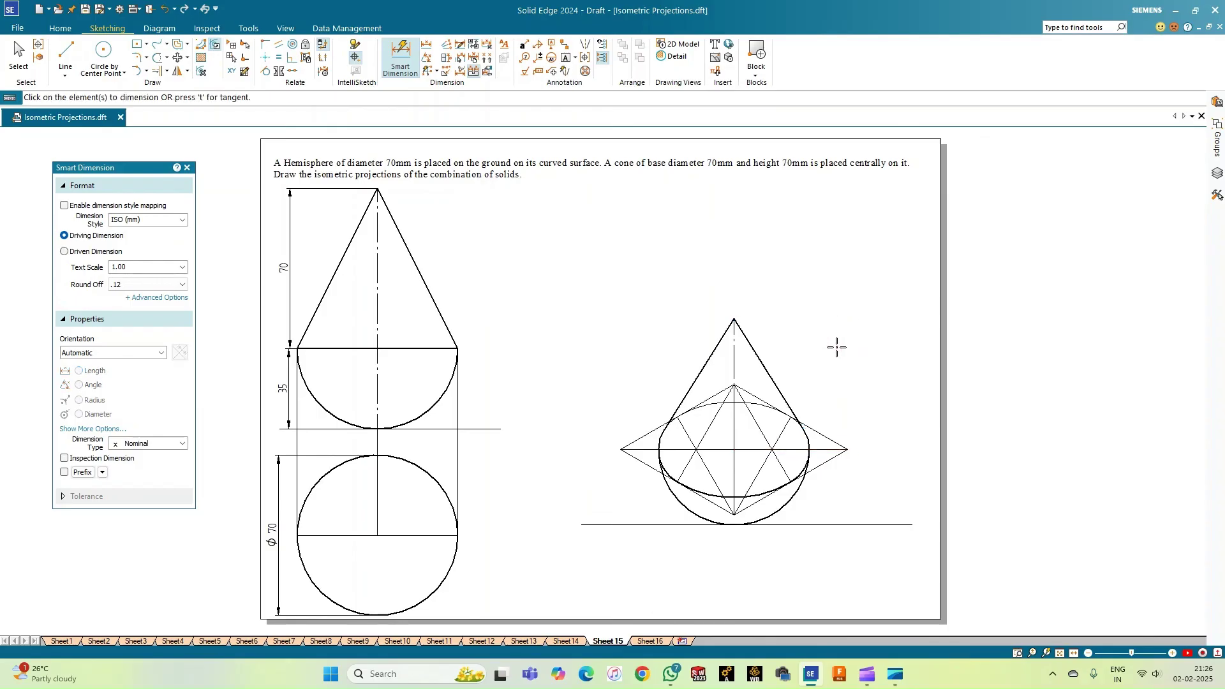